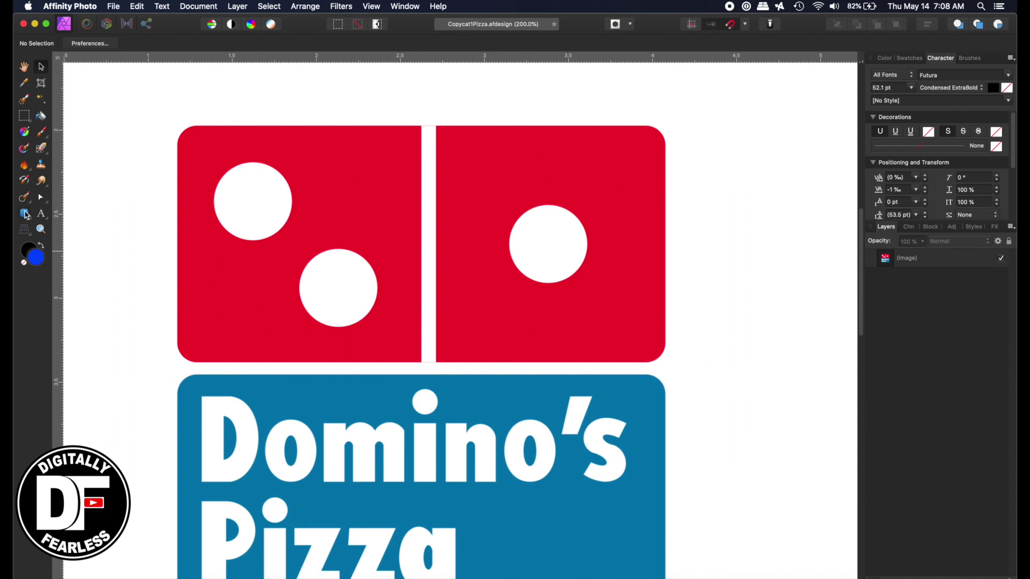
# - Draw a rounded rectangle over the red domino half and adjust its lower and left edges to match the artwork
pyautogui.click(27, 214)
pyautogui.click(28, 216)
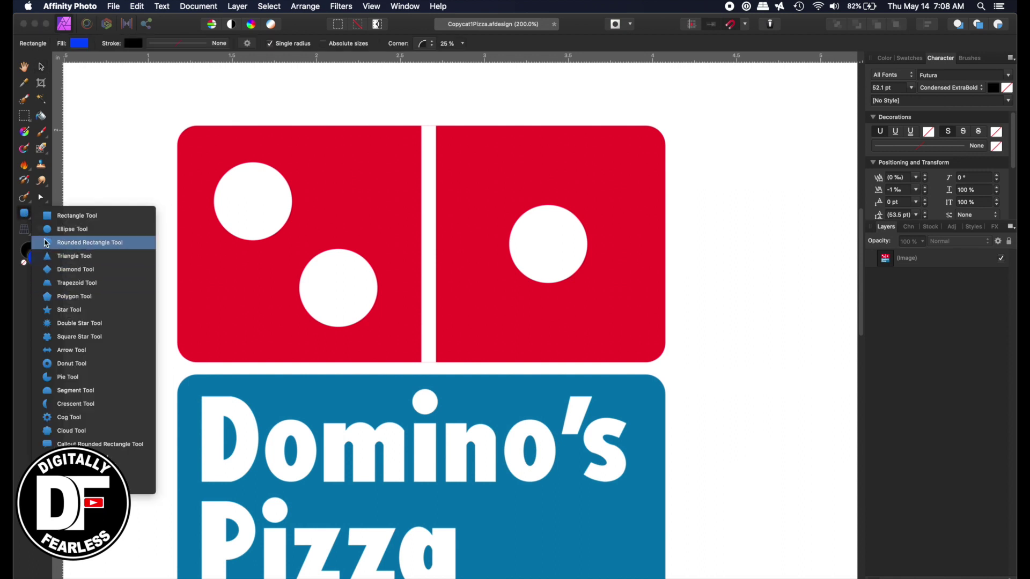
pyautogui.click(54, 246)
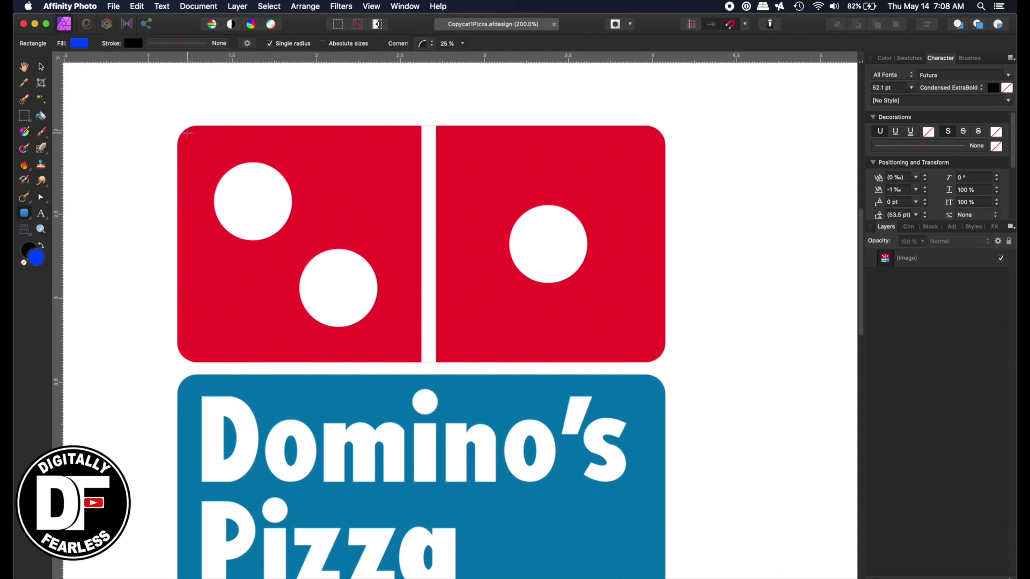
pyautogui.moveTo(176, 126); pyautogui.dragTo(665, 361)
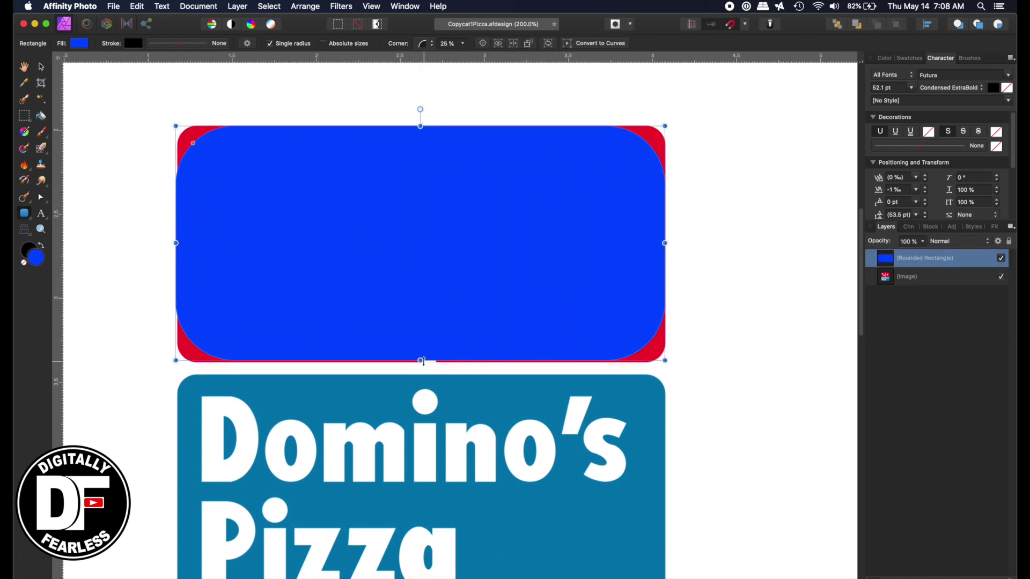
pyautogui.moveTo(422, 360); pyautogui.dragTo(421, 361)
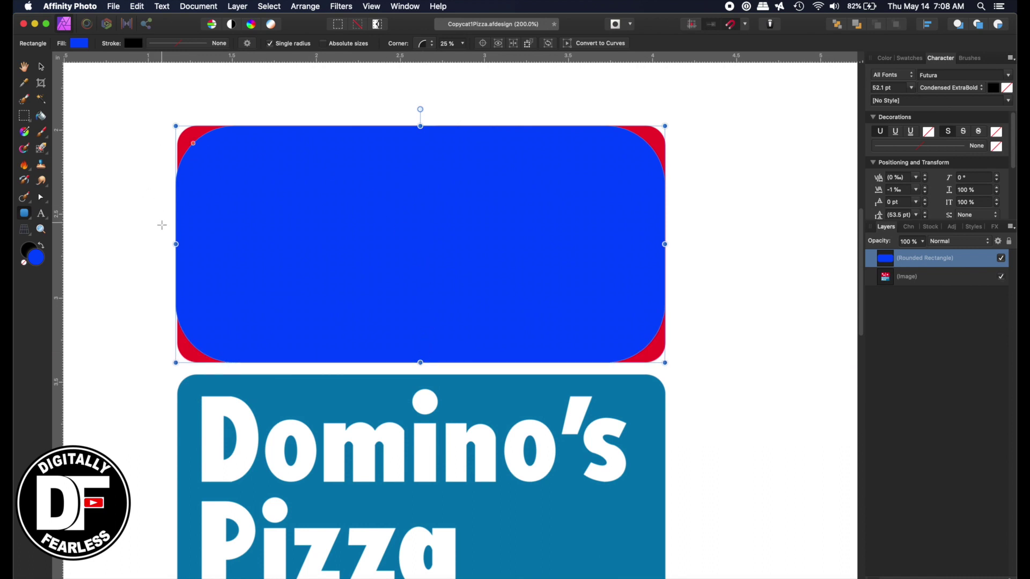
pyautogui.moveTo(176, 245); pyautogui.dragTo(178, 245)
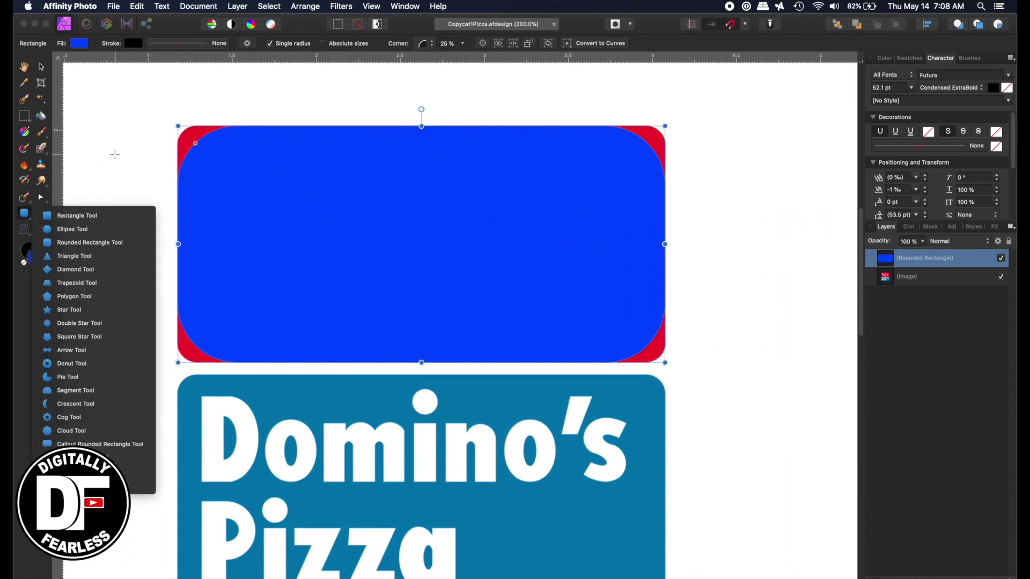
pyautogui.click(114, 154)
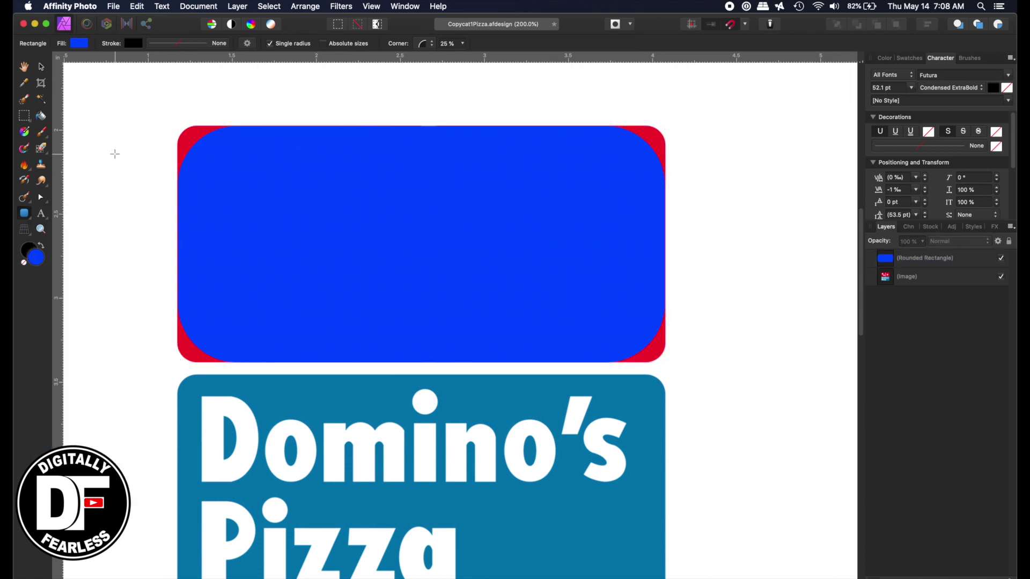
# - Set the rounded rectangle's corner radius to 8% to match the red artwork's corners
pyautogui.click(23, 215)
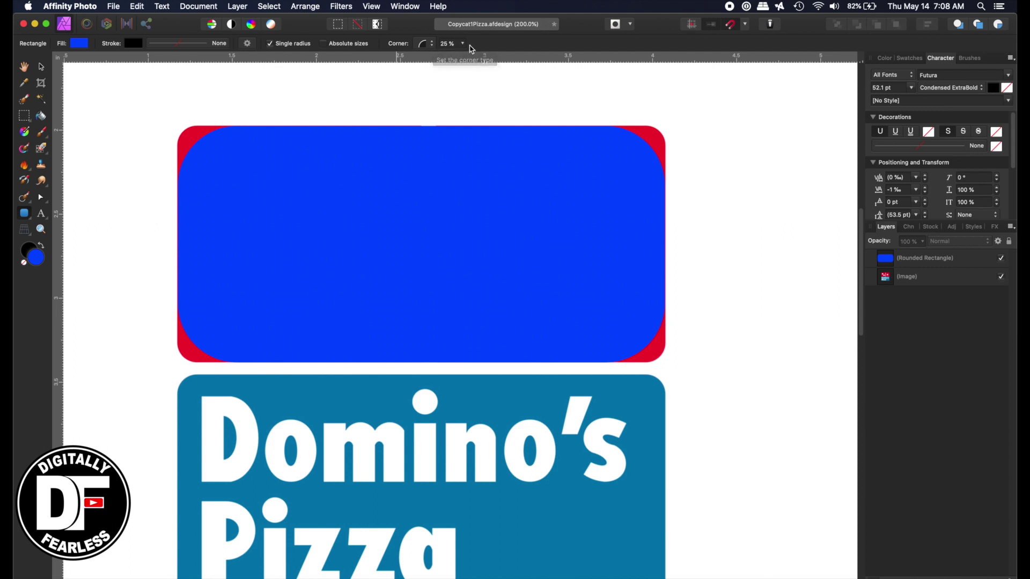
pyautogui.click(462, 43)
pyautogui.moveTo(463, 58)
pyautogui.mouseDown()
pyautogui.moveTo(439, 59)
pyautogui.moveTo(454, 58)
pyautogui.mouseUp()
pyautogui.click(333, 146)
pyautogui.click(326, 167)
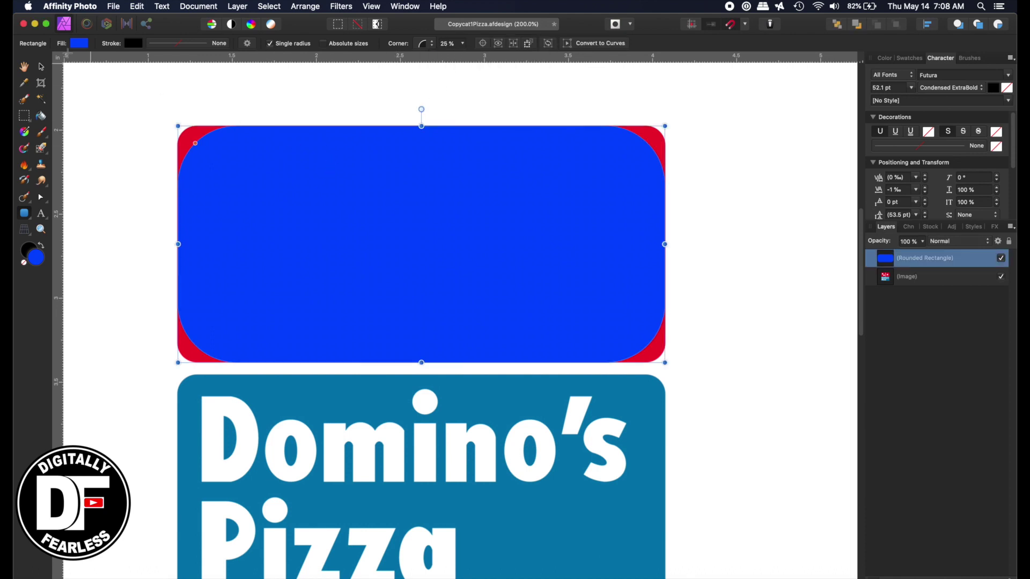
pyautogui.click(42, 65)
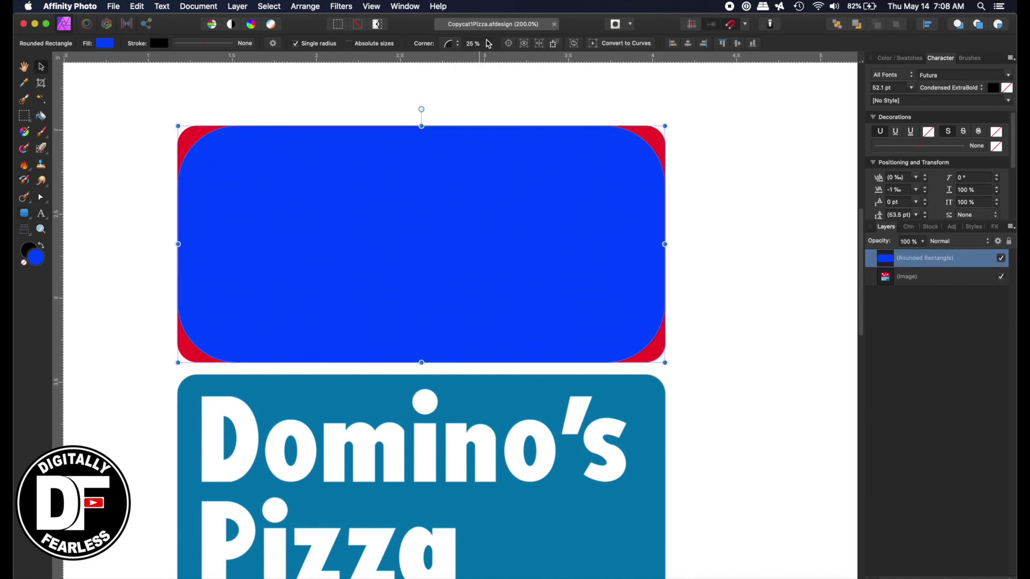
pyautogui.click(490, 44)
pyautogui.moveTo(487, 57); pyautogui.dragTo(473, 56)
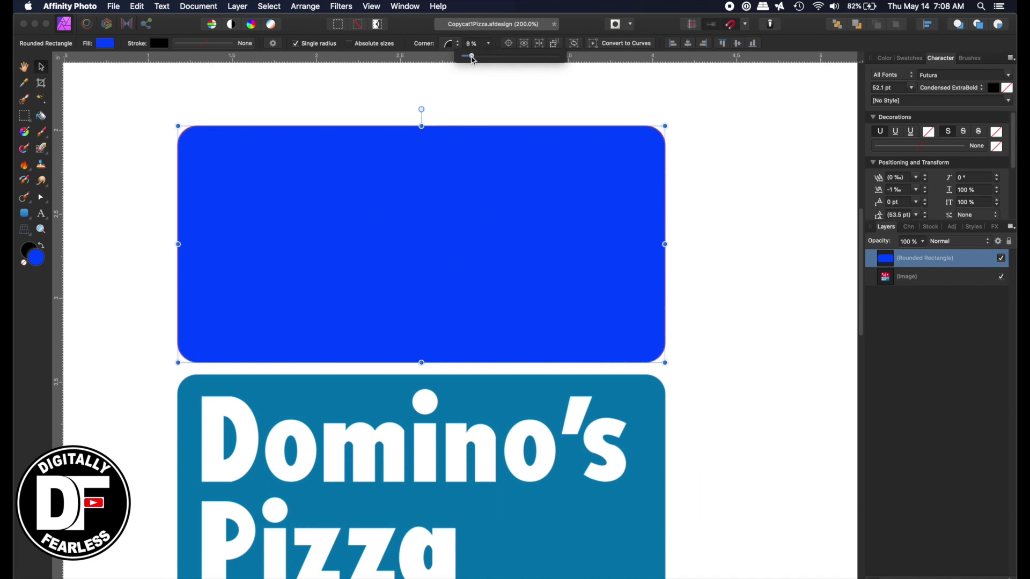
pyautogui.click(766, 107)
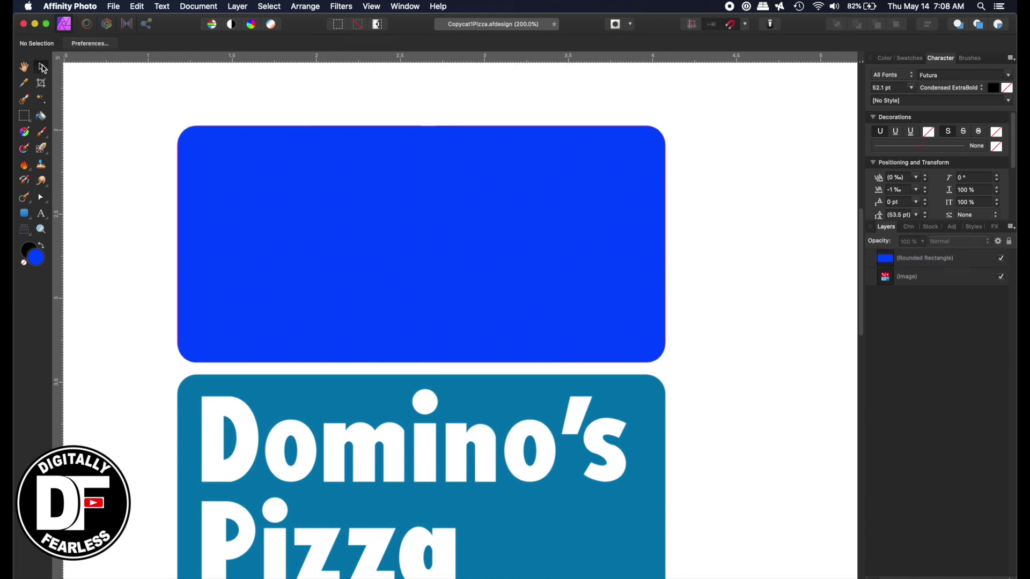
# - Convert the rounded rectangle over the red domino half to curves and display its nodes
pyautogui.click(26, 67)
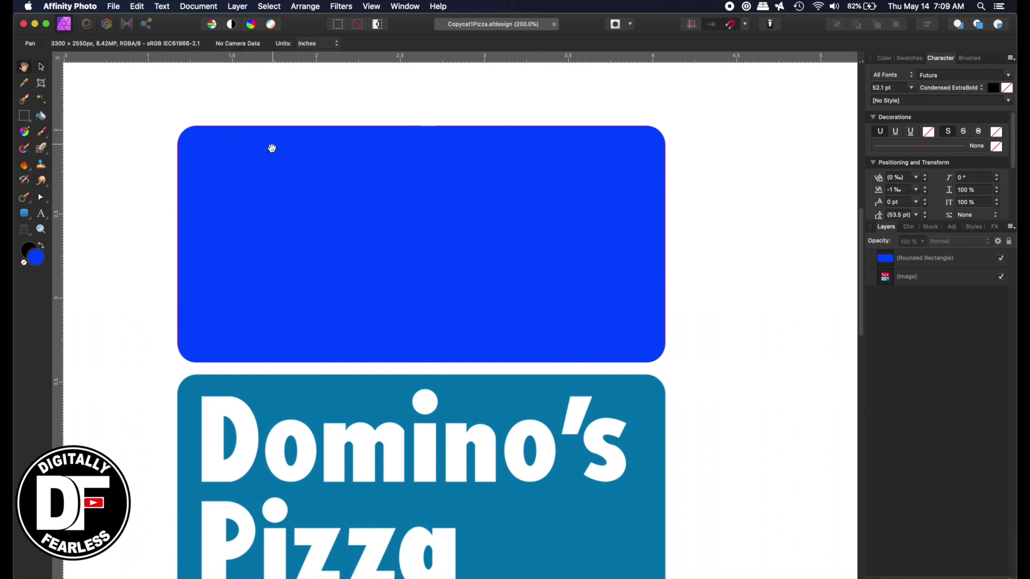
pyautogui.click(43, 68)
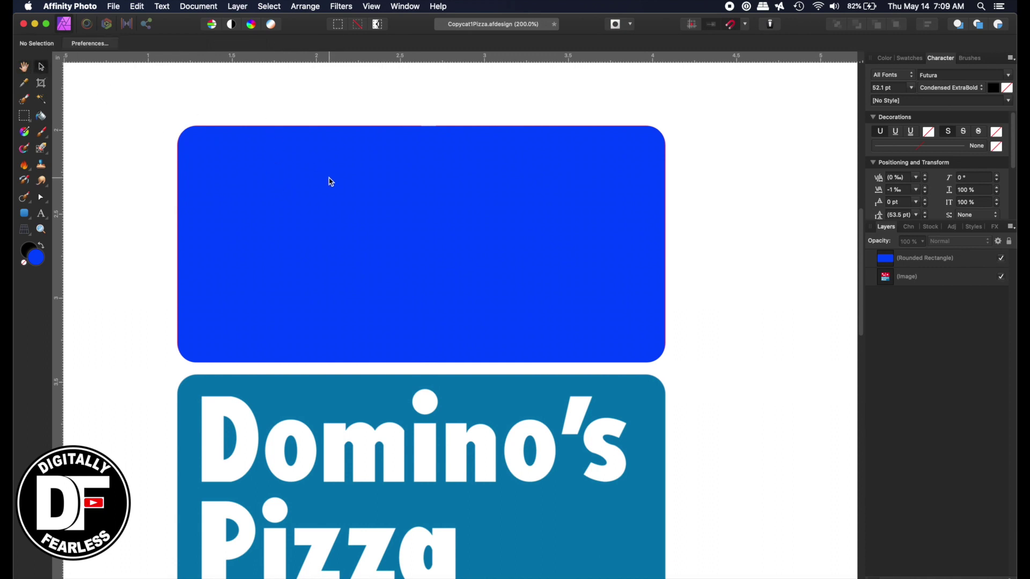
pyautogui.click(331, 182)
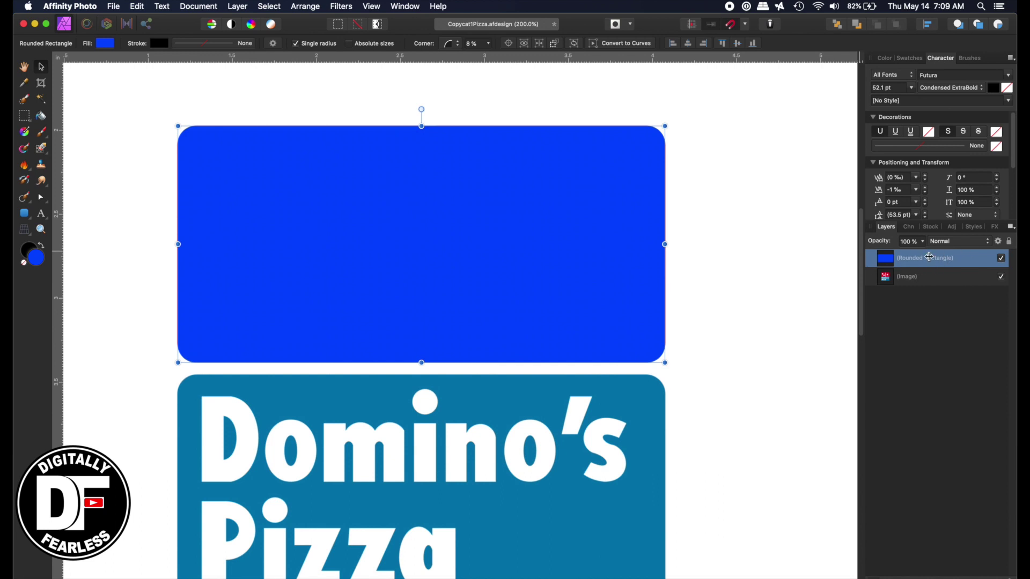
pyautogui.click(620, 43)
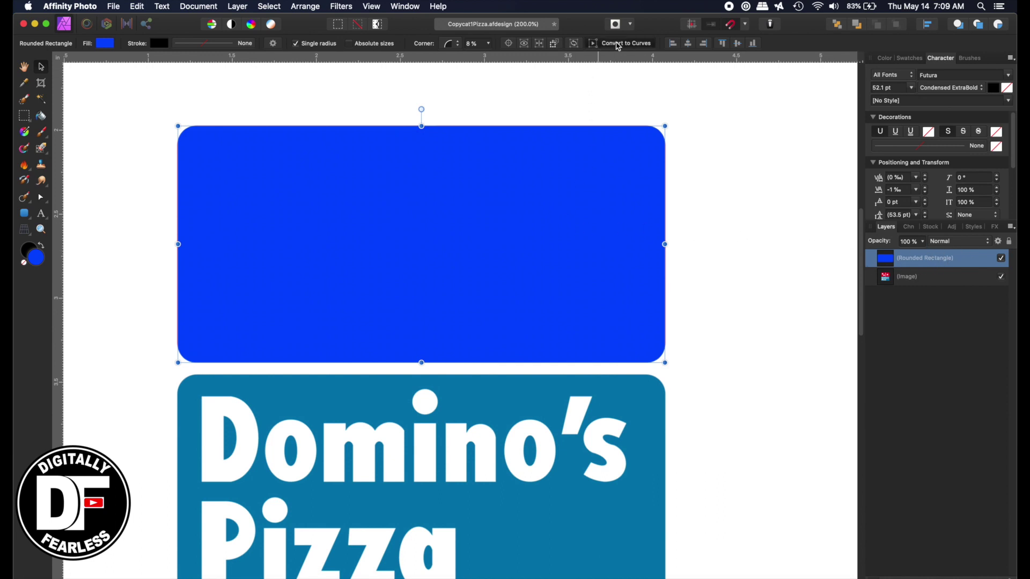
pyautogui.click(41, 200)
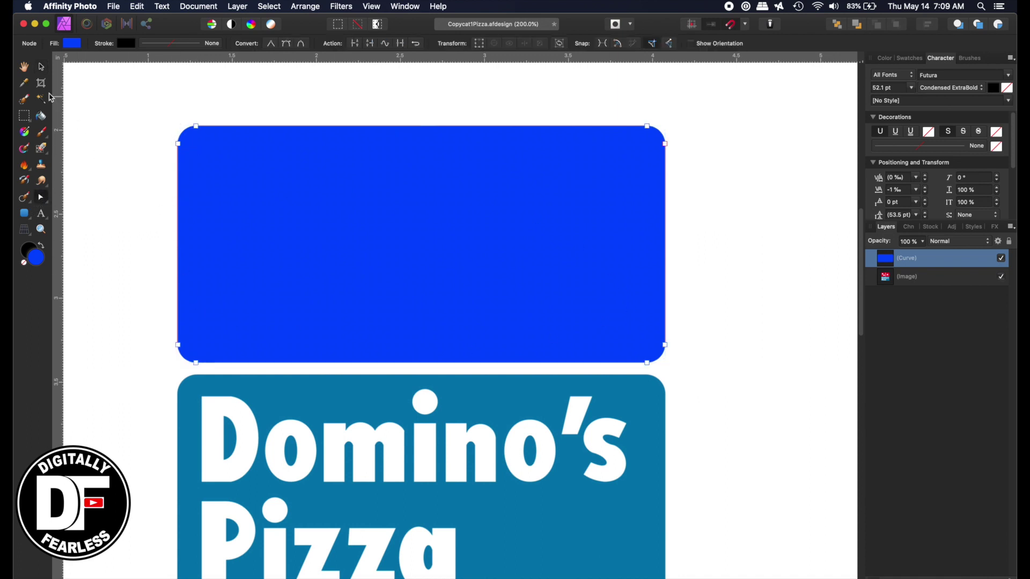
pyautogui.click(41, 67)
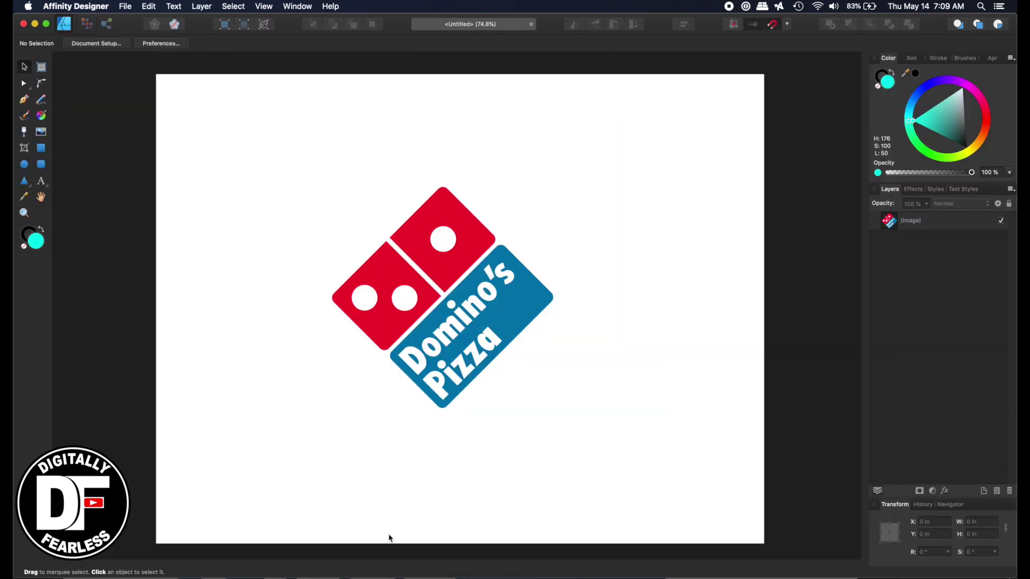
# - In Affinity Designer, draw a rounded rectangle about 4.12 by 4.15 in over the logo and set its corner radius to 8%
pyautogui.click(43, 165)
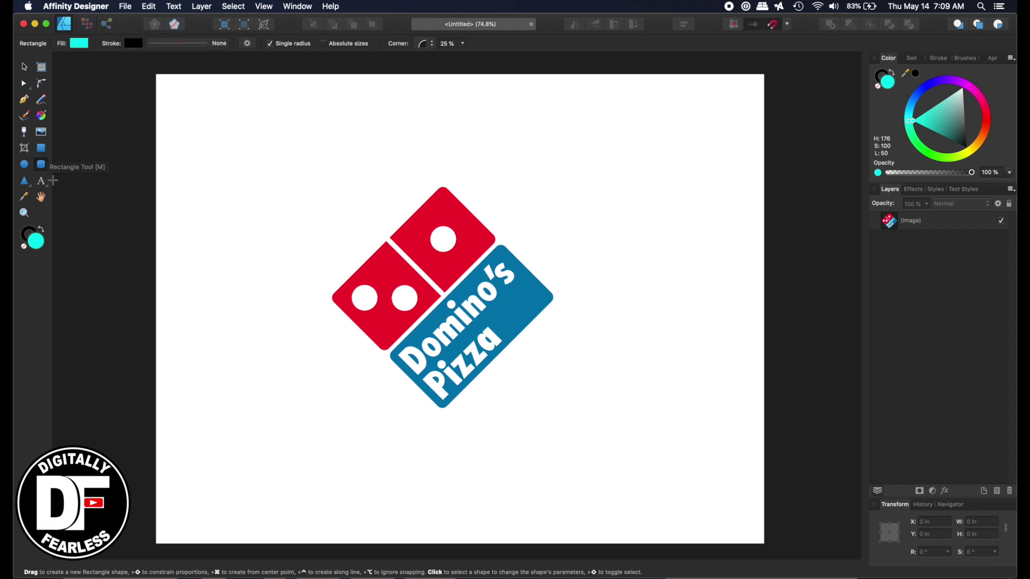
pyautogui.moveTo(215, 157); pyautogui.dragTo(443, 386)
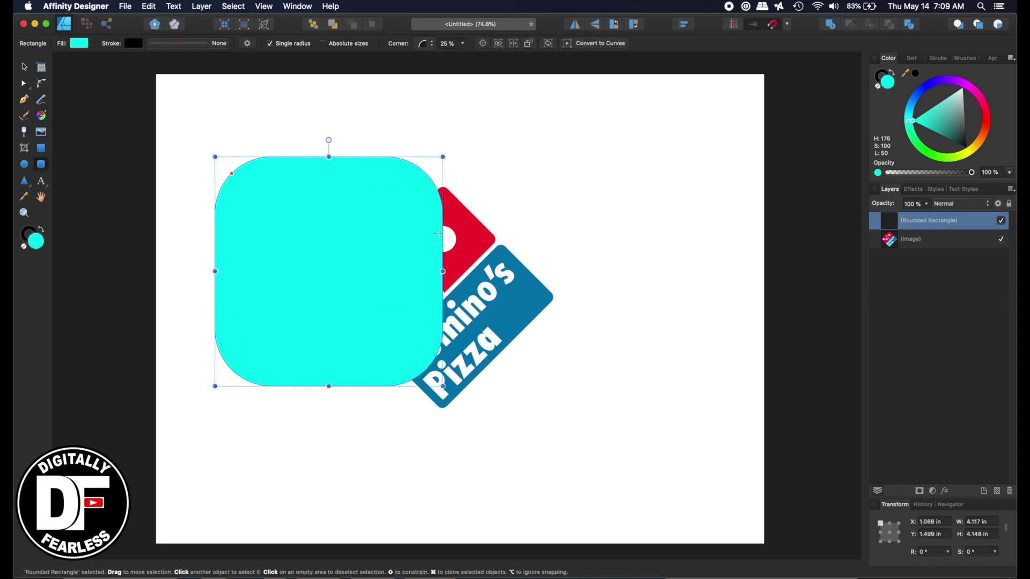
pyautogui.click(463, 44)
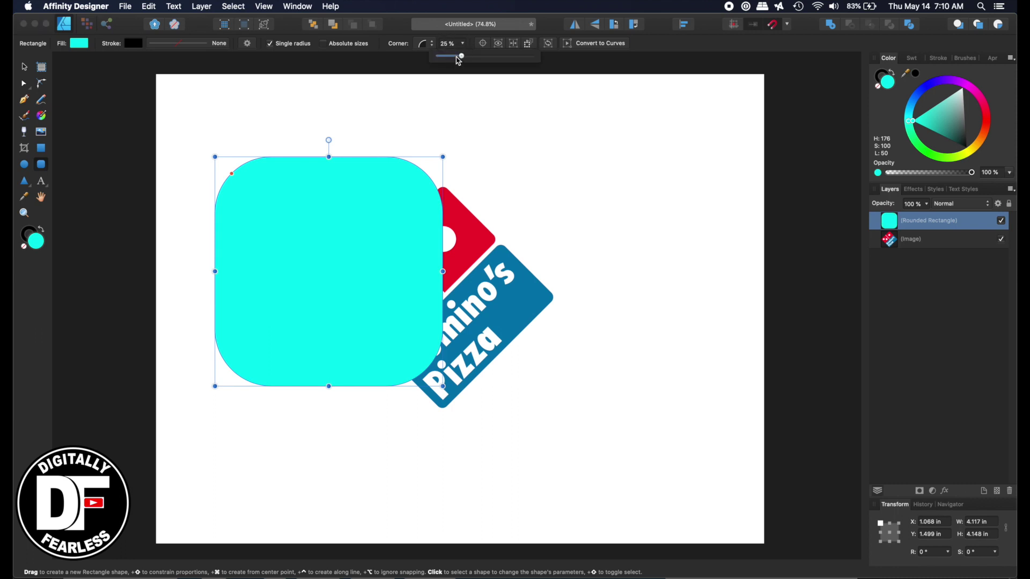
pyautogui.moveTo(459, 56)
pyautogui.mouseDown()
pyautogui.moveTo(443, 59)
pyautogui.moveTo(464, 63)
pyautogui.mouseUp()
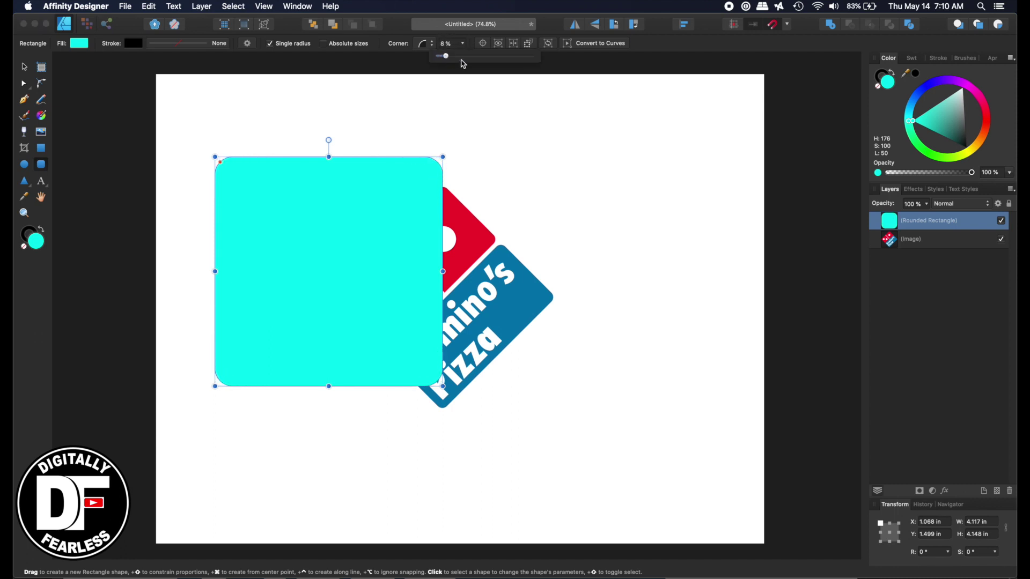
# - Convert the cyan rounded rectangle to curves and return to the Move tool
pyautogui.click(614, 45)
pyautogui.click(613, 45)
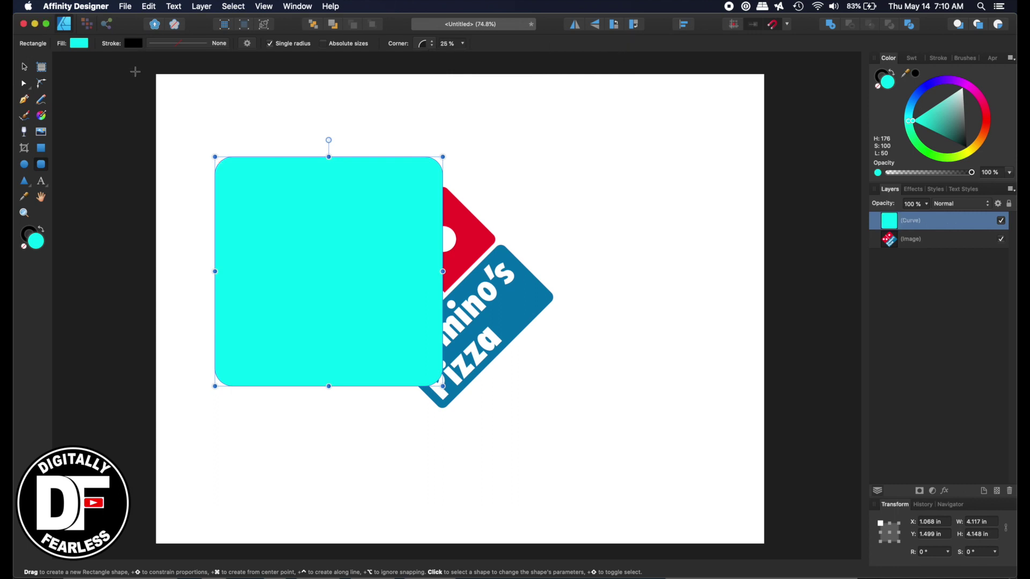
pyautogui.click(24, 67)
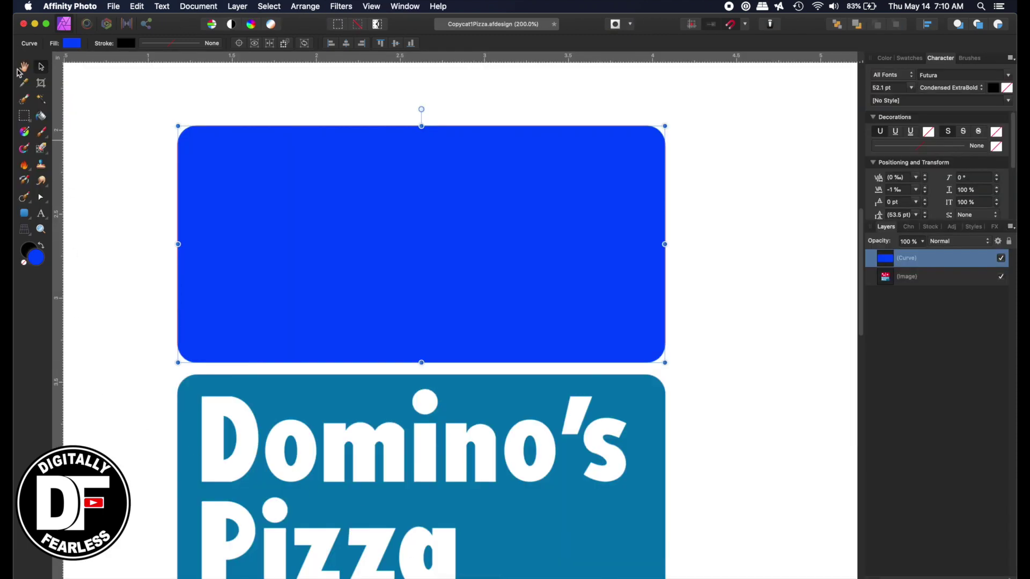
# - Back in Affinity Photo, duplicate the blue curve and place the copy exactly over the Domino's Pizza text panel
pyautogui.click(24, 66)
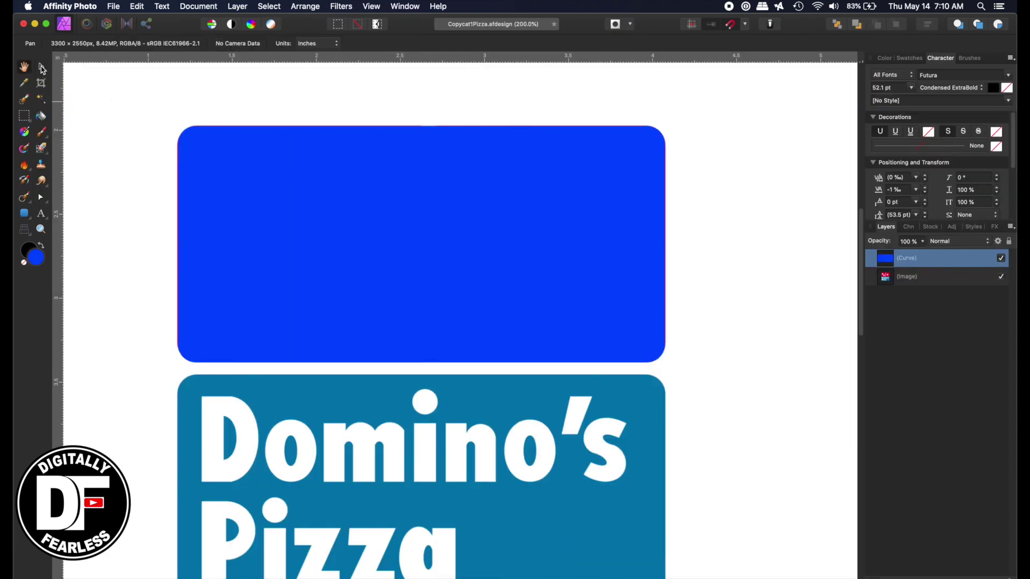
pyautogui.click(42, 67)
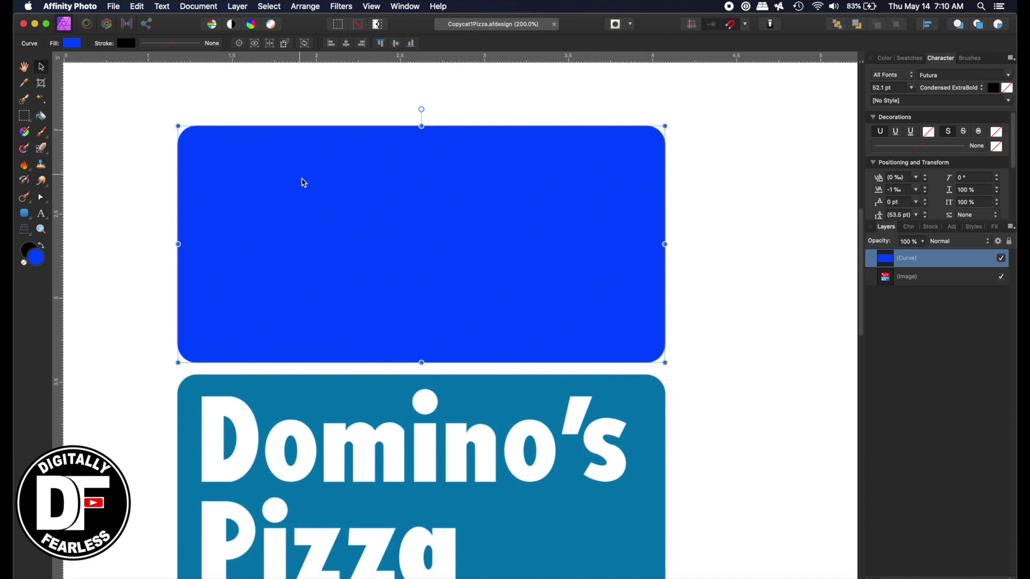
pyautogui.scroll(-2, 391, 210)
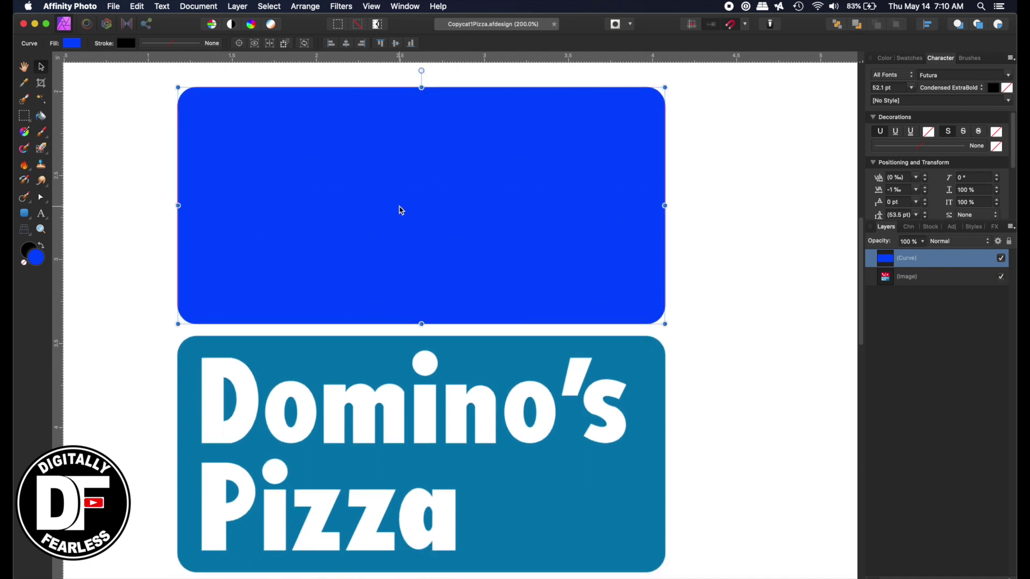
pyautogui.press('super+j')
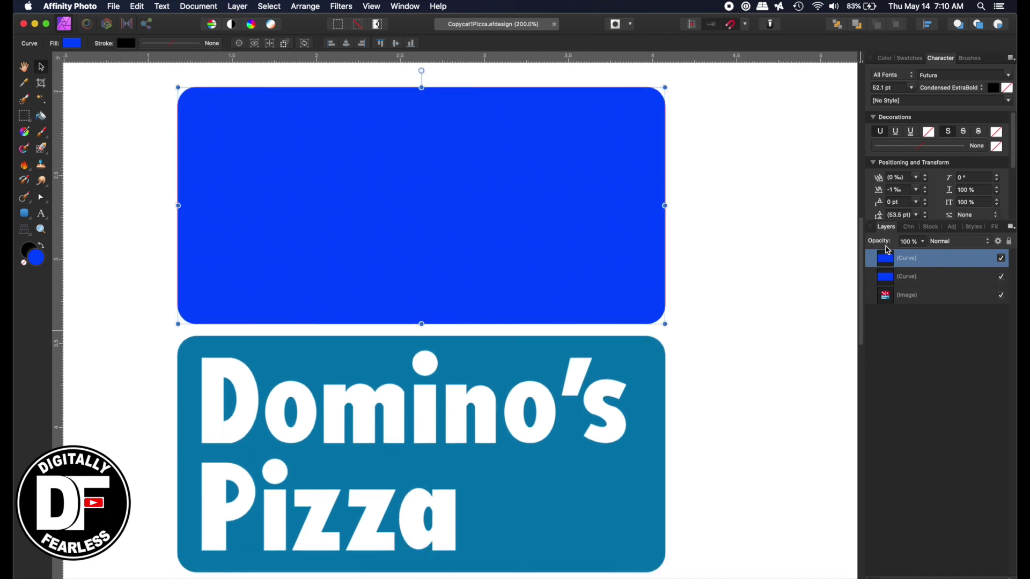
pyautogui.moveTo(498, 244); pyautogui.dragTo(470, 493)
pyautogui.click(788, 485)
pyautogui.scroll(-3, 457, 416)
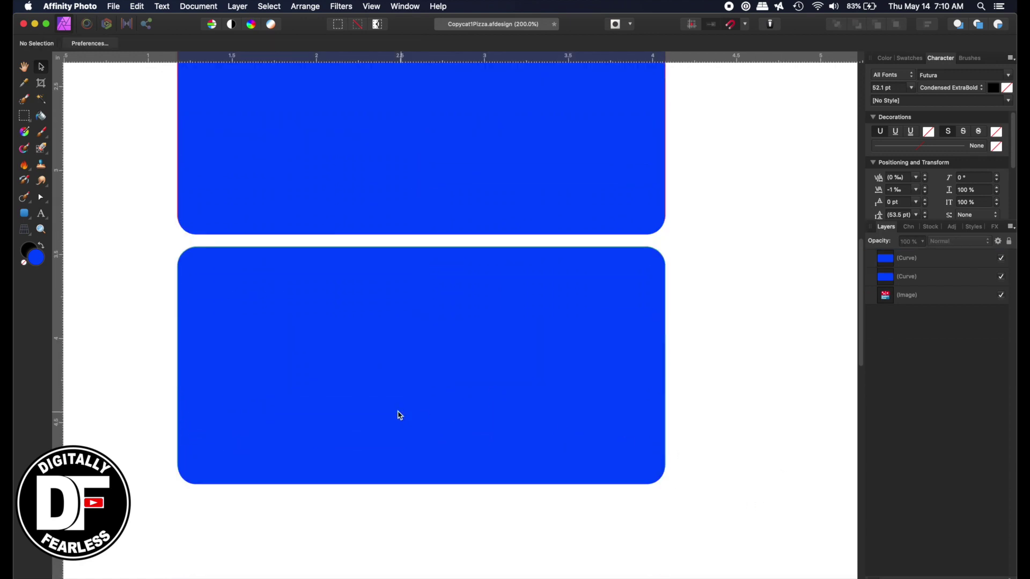
# - Move the upper blue rectangle's layer to the top of the layer stack and rename it "top["
pyautogui.press('h')
pyautogui.scroll(7, 429, 262)
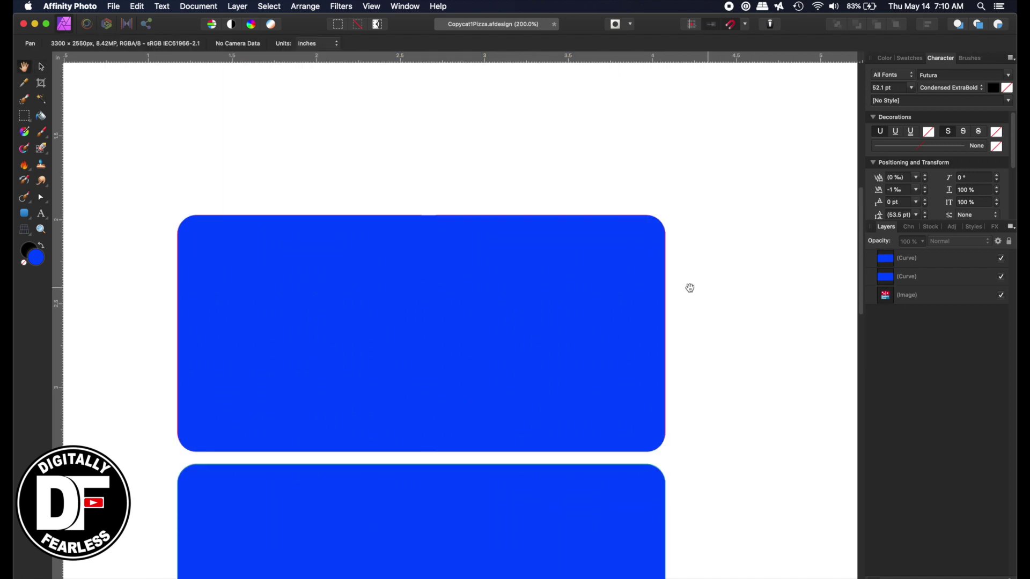
pyautogui.click(42, 68)
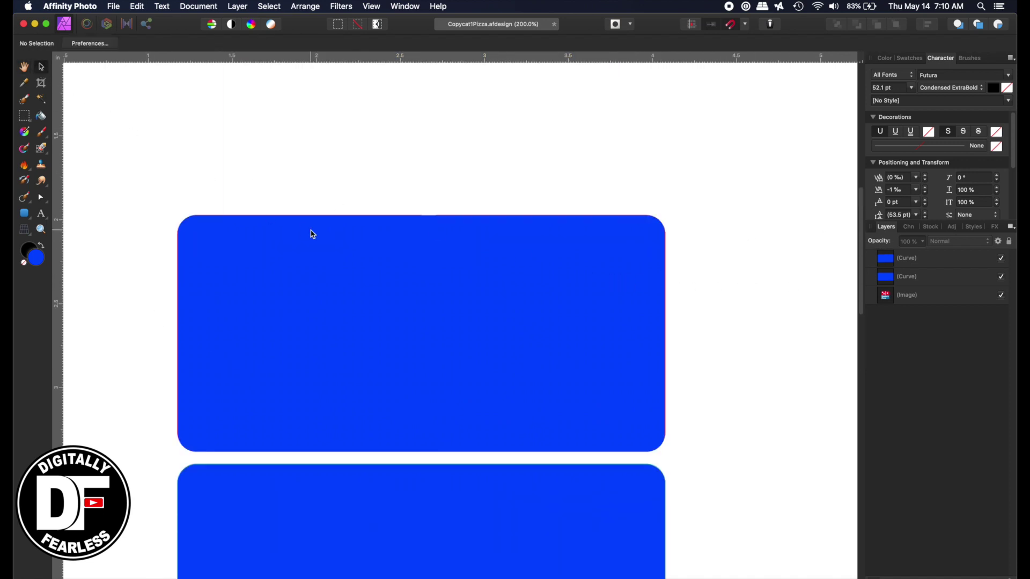
pyautogui.click(311, 242)
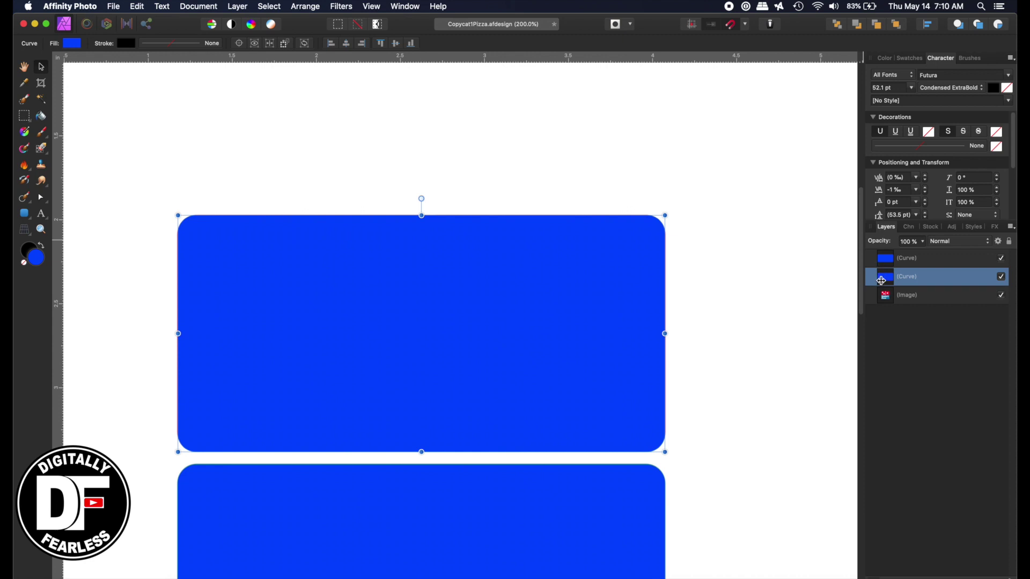
pyautogui.moveTo(883, 279); pyautogui.dragTo(905, 261)
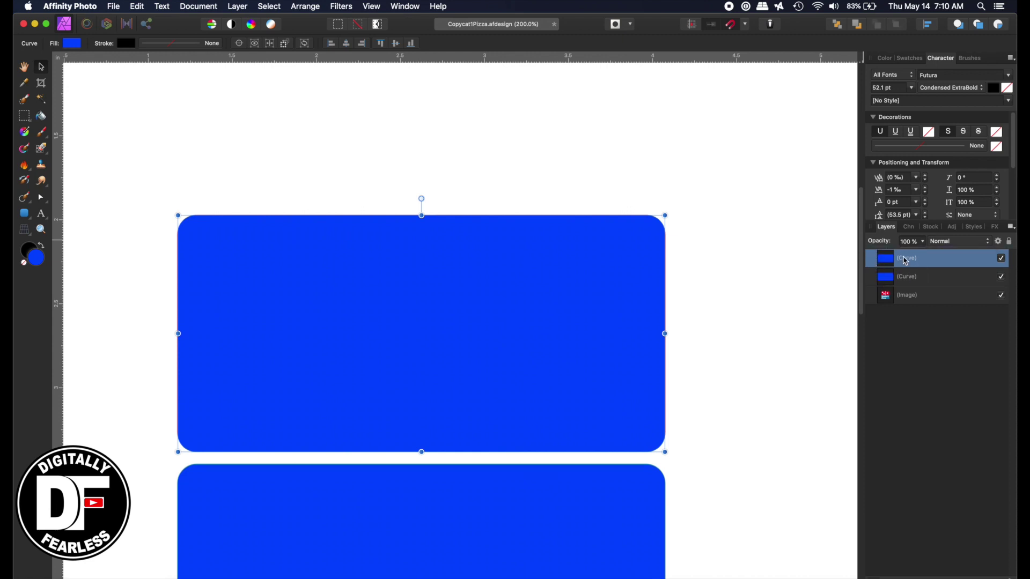
pyautogui.doubleClick(911, 260)
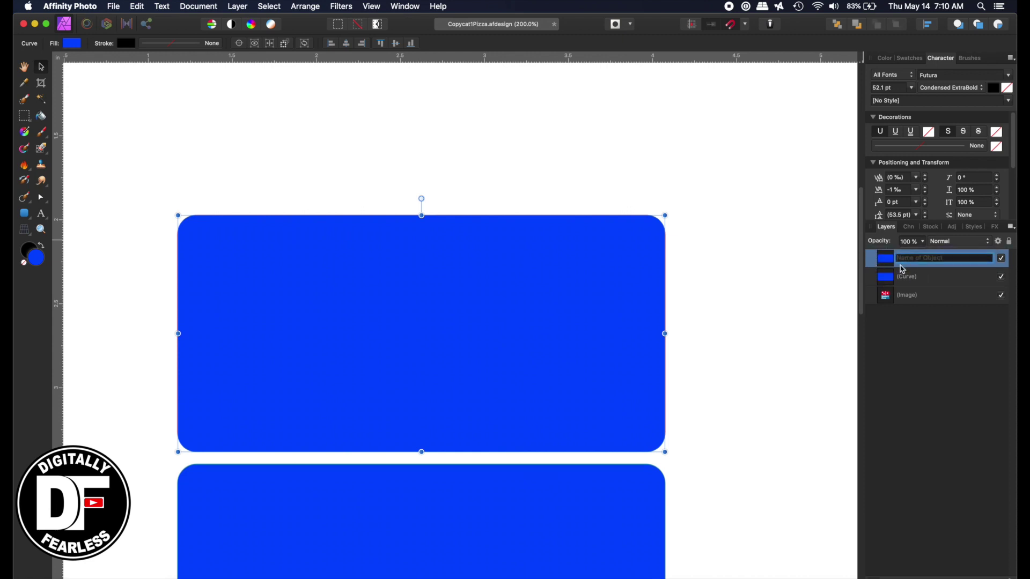
pyautogui.write('top[')
pyautogui.click(933, 344)
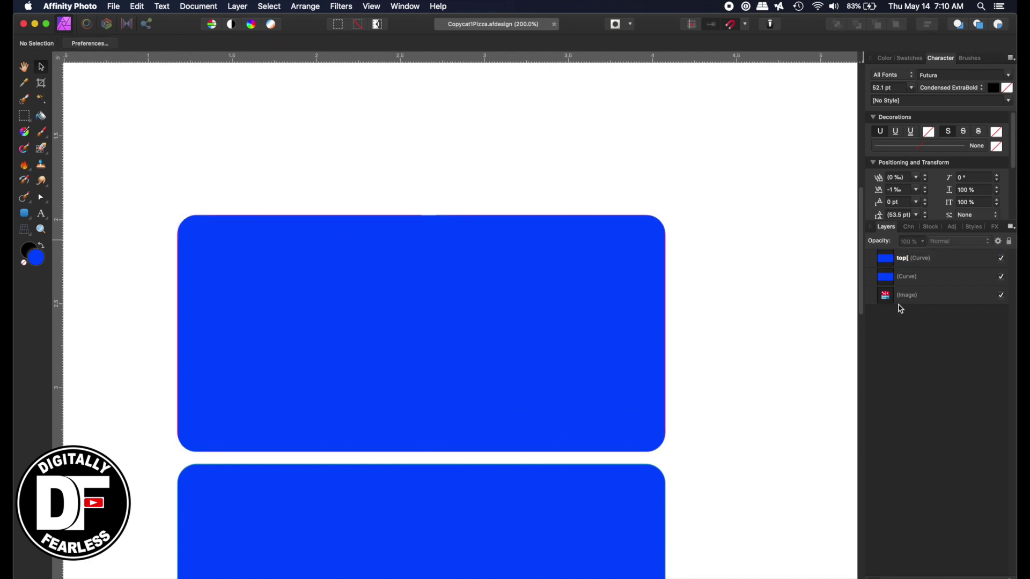
# - Rename the lower blue rectangle's layer "bottom" and reduce the "top[" layer's opacity to 66%
pyautogui.doubleClick(910, 277)
pyautogui.write('ttom')
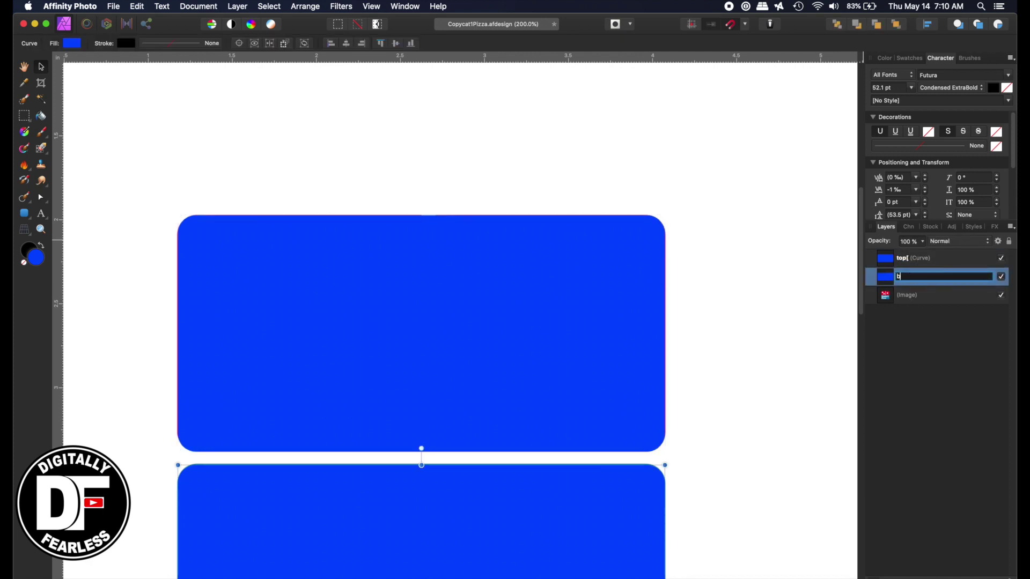
pyautogui.write('ottom')
pyautogui.click(906, 365)
pyautogui.click(889, 259)
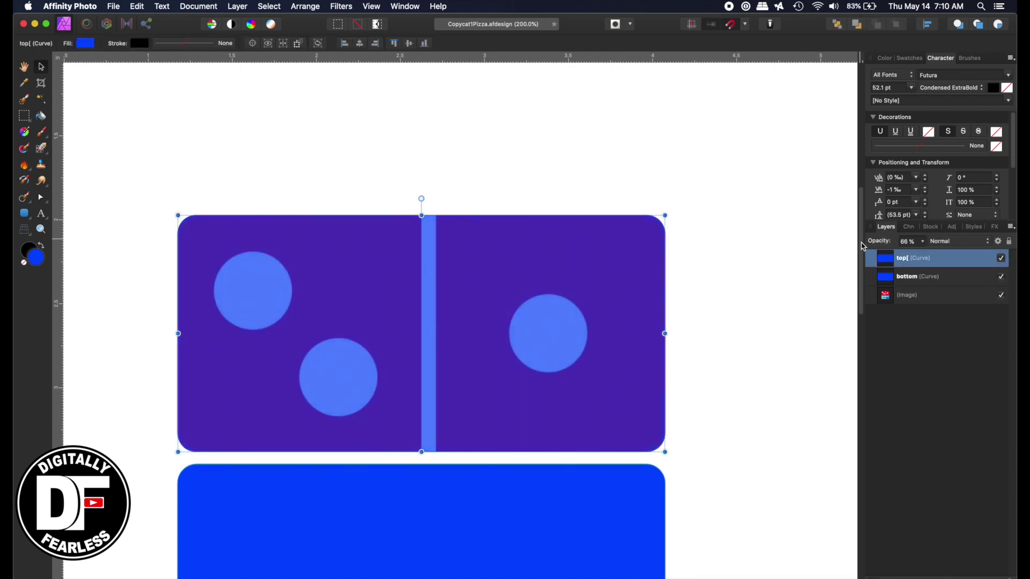
pyautogui.click(196, 159)
# - Draw a narrow vertical rectangle over the divider strip in the top panel, extending past the panel's upper and lower edges
pyautogui.click(24, 213)
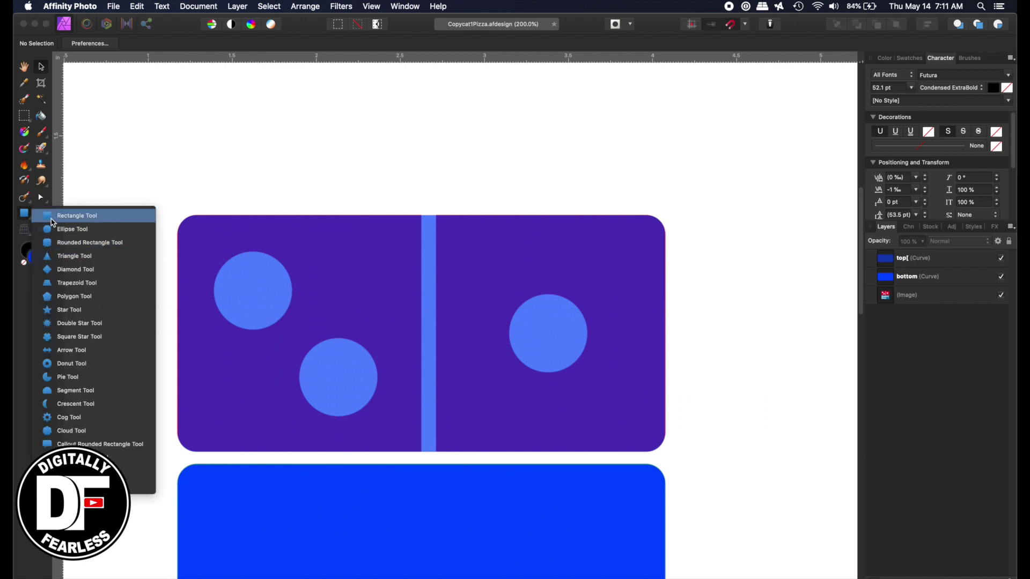
pyautogui.click(51, 218)
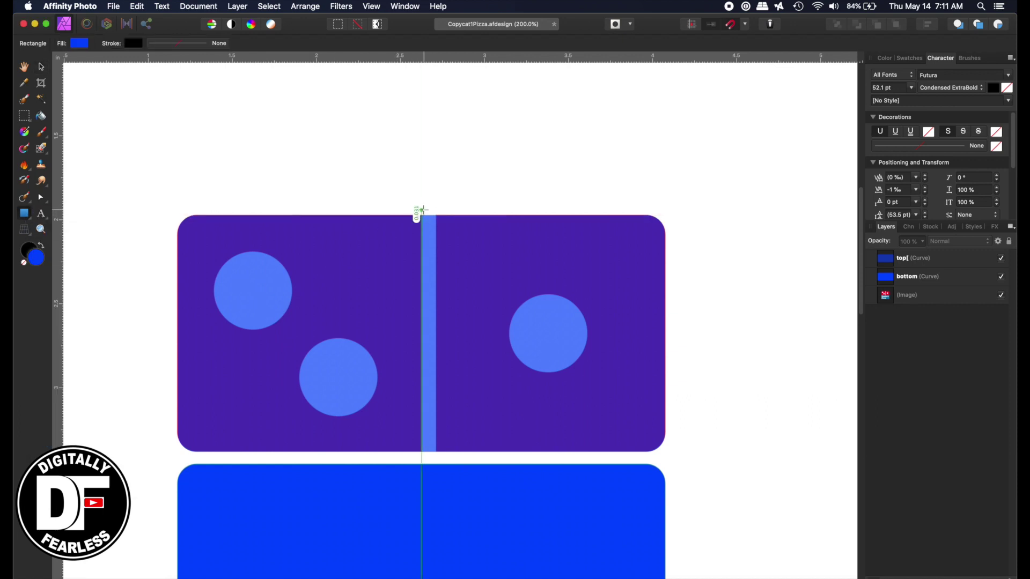
pyautogui.moveTo(422, 213); pyautogui.dragTo(438, 458)
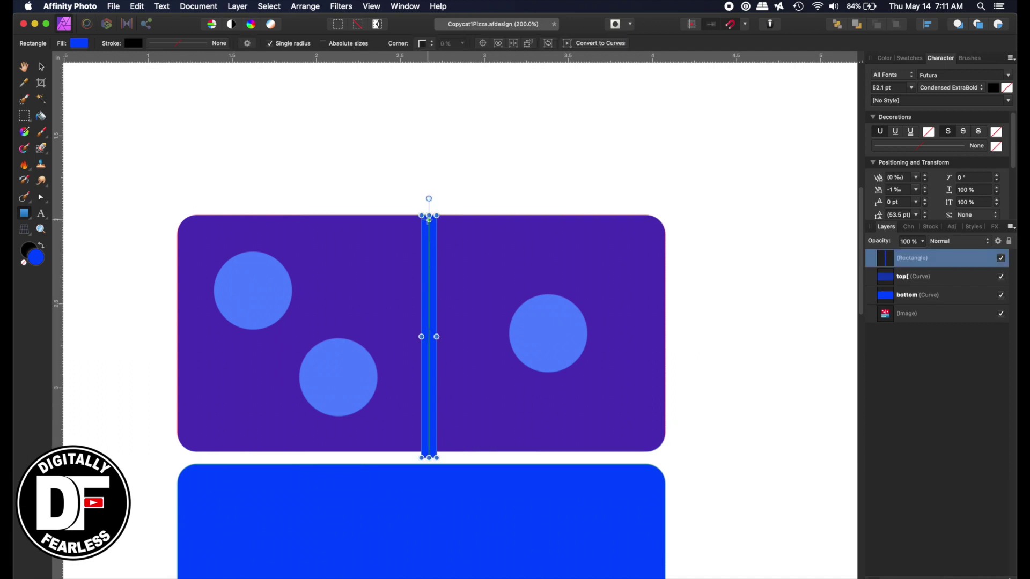
pyautogui.moveTo(429, 216); pyautogui.dragTo(431, 191)
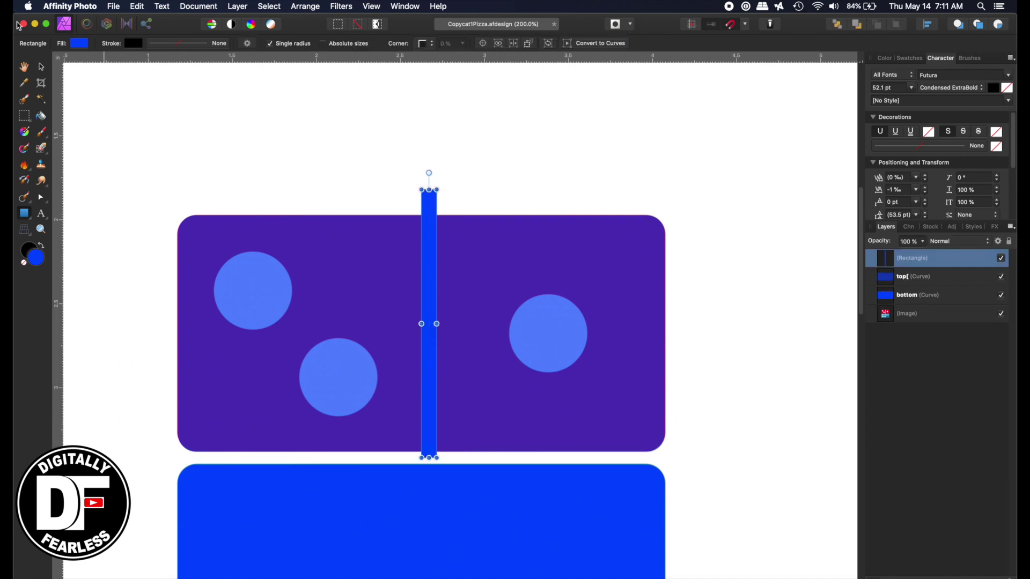
# - Subtract the narrow rectangle from the "top[" curve and restore that layer's opacity to 100%
pyautogui.click(42, 66)
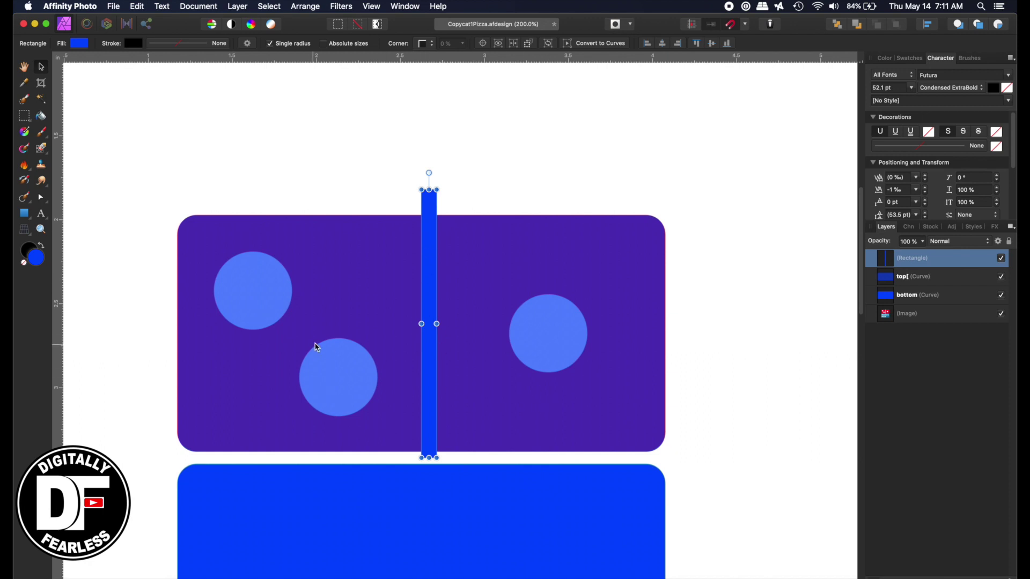
pyautogui.keyDown('shift'); pyautogui.click(338, 252); pyautogui.keyUp('shift')
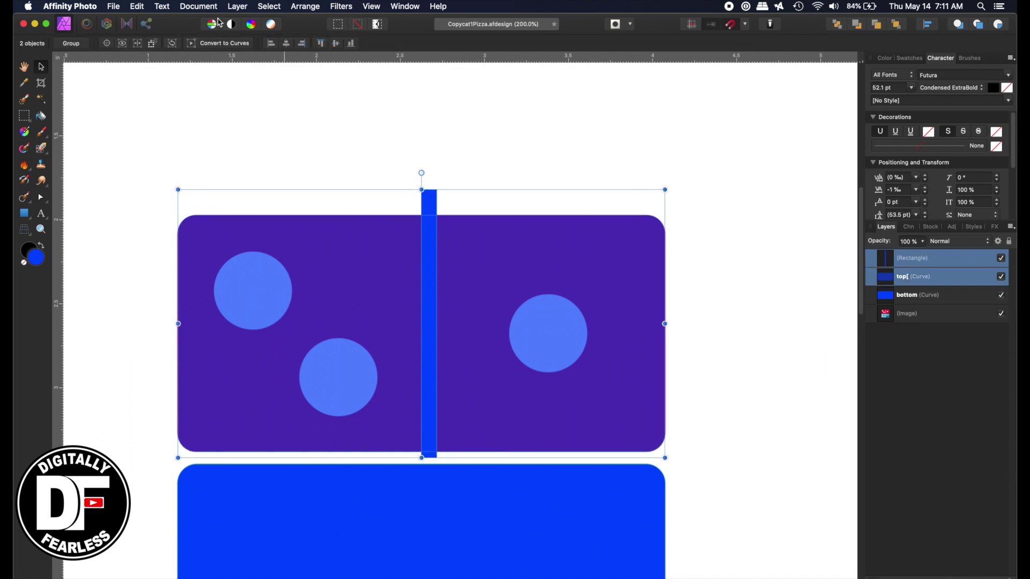
pyautogui.click(245, 10)
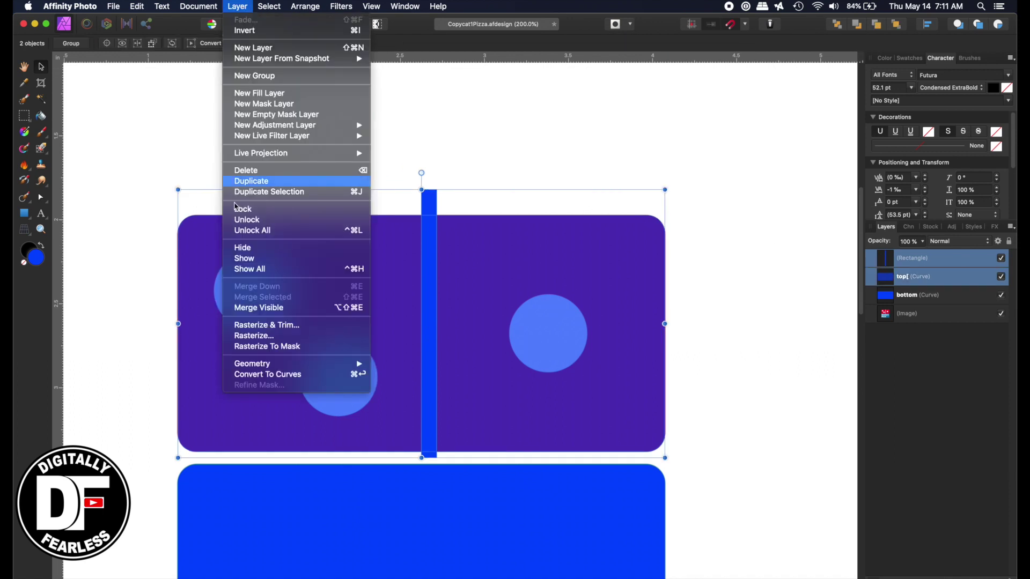
pyautogui.moveTo(270, 367)
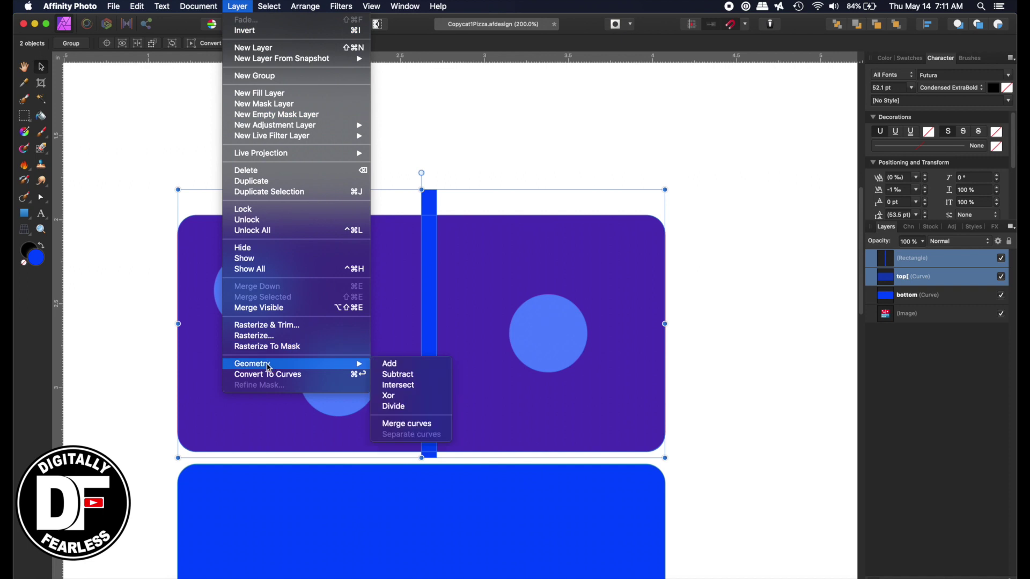
pyautogui.click(419, 379)
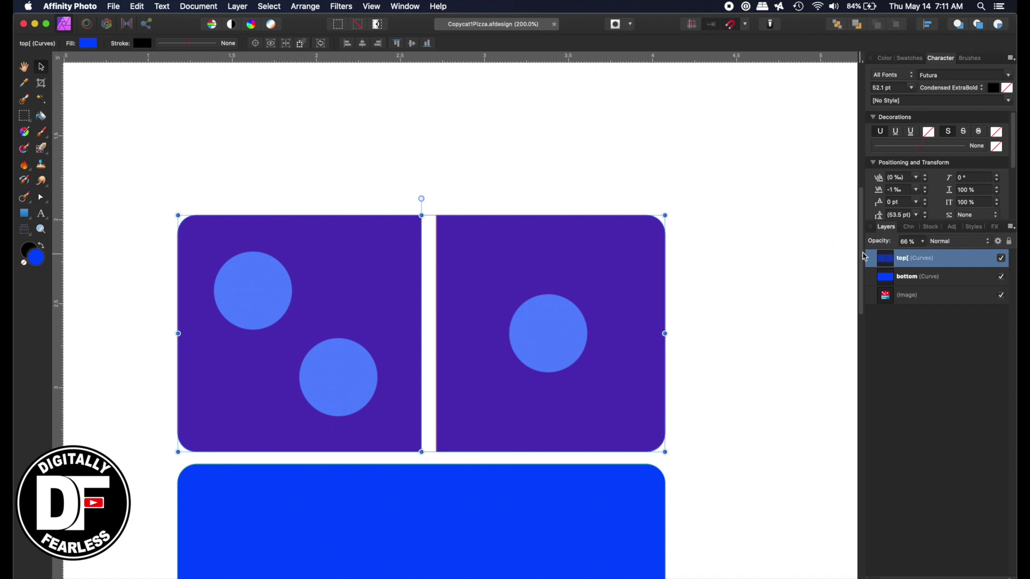
pyautogui.press('0')
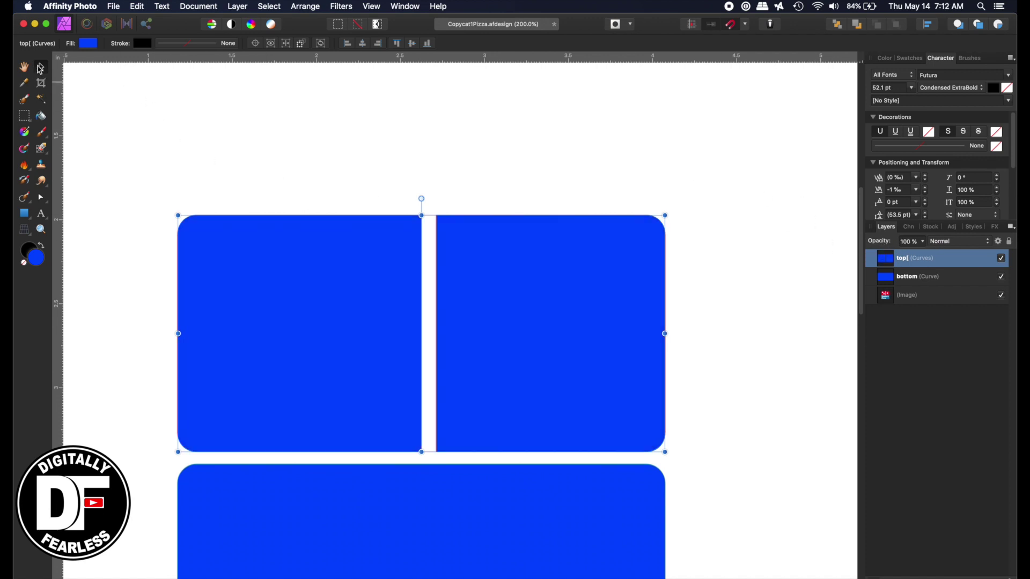
pyautogui.click(279, 168)
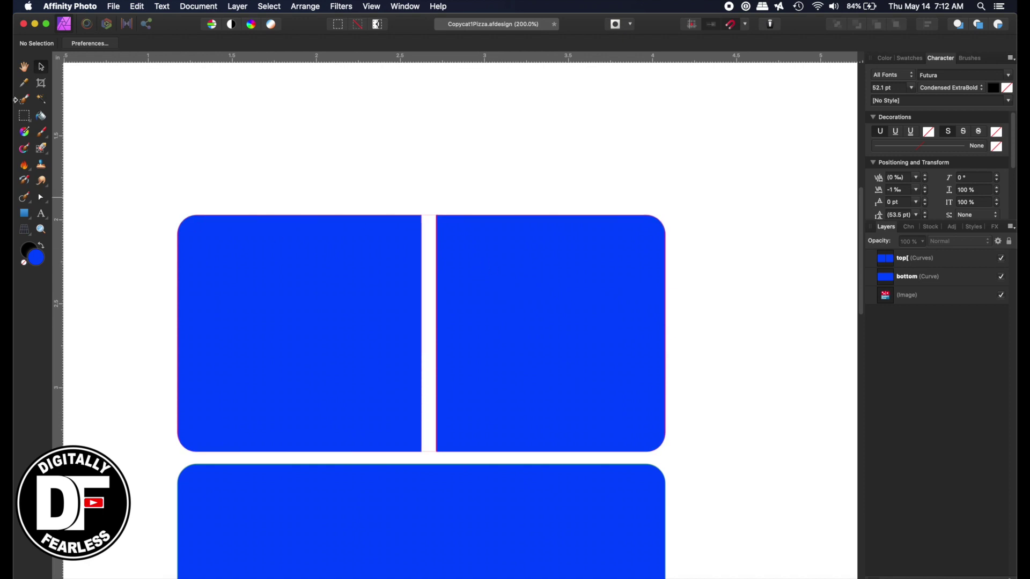
pyautogui.click(27, 67)
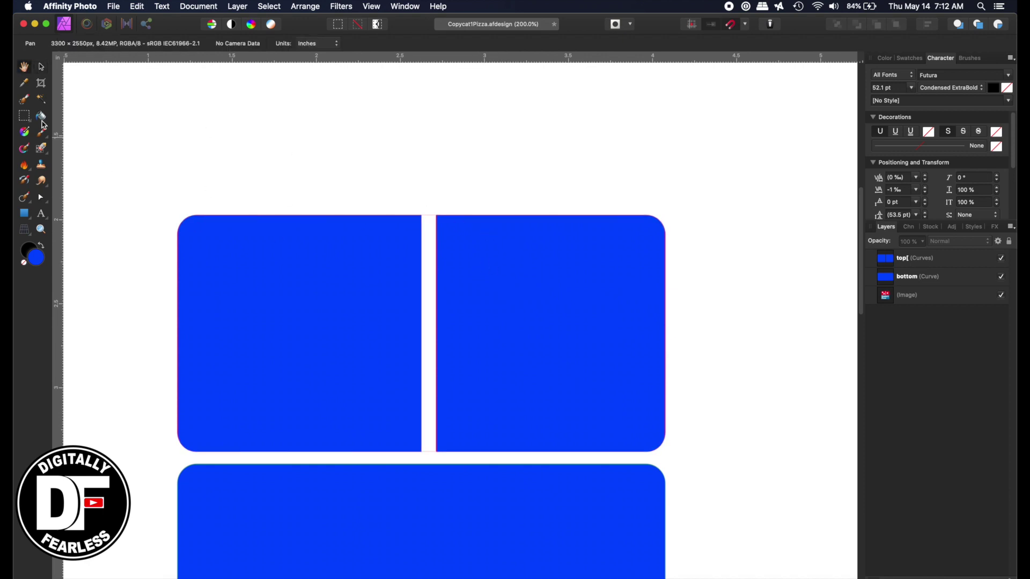
pyautogui.click(40, 69)
pyautogui.click(319, 305)
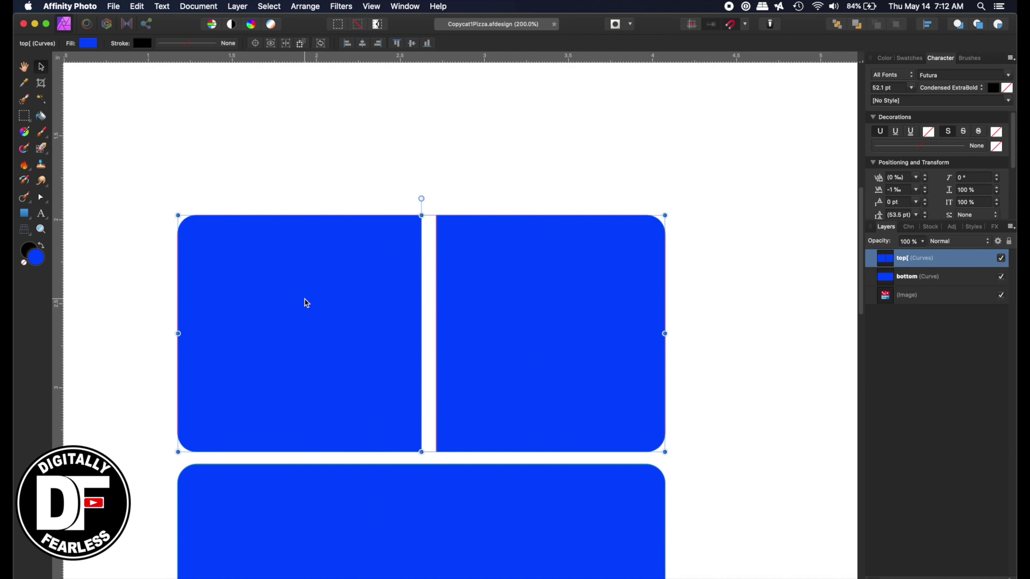
pyautogui.rightClick(343, 266)
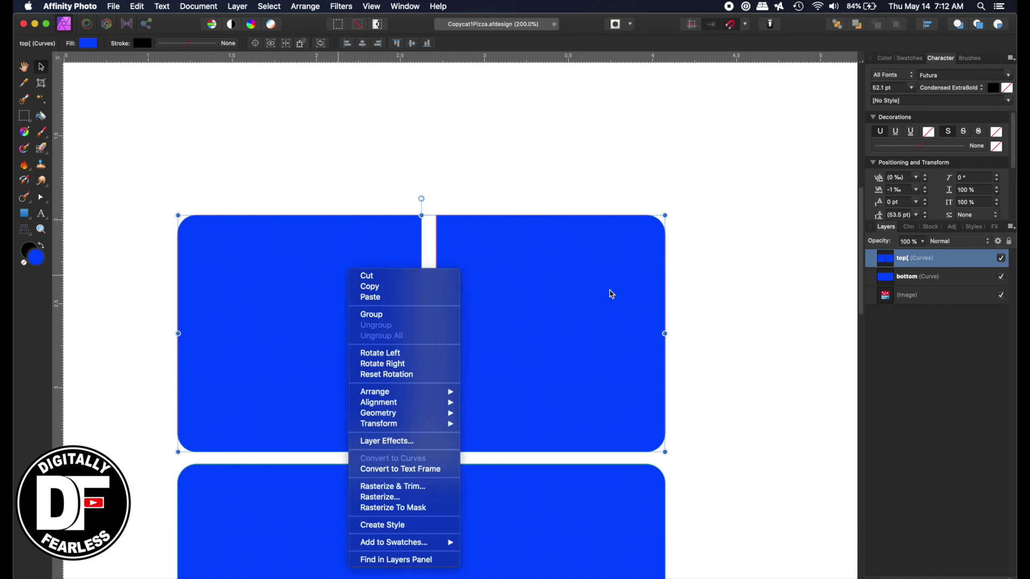
pyautogui.click(891, 298)
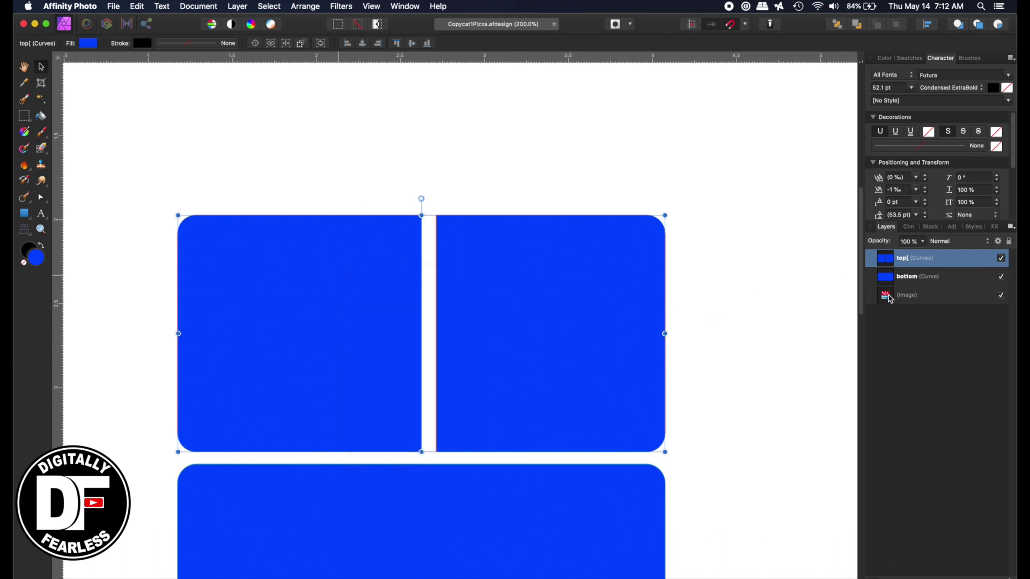
# - Duplicate the logo image and shift the copy sideways so its red and blue panels extend beyond the traced shapes
pyautogui.click(892, 299)
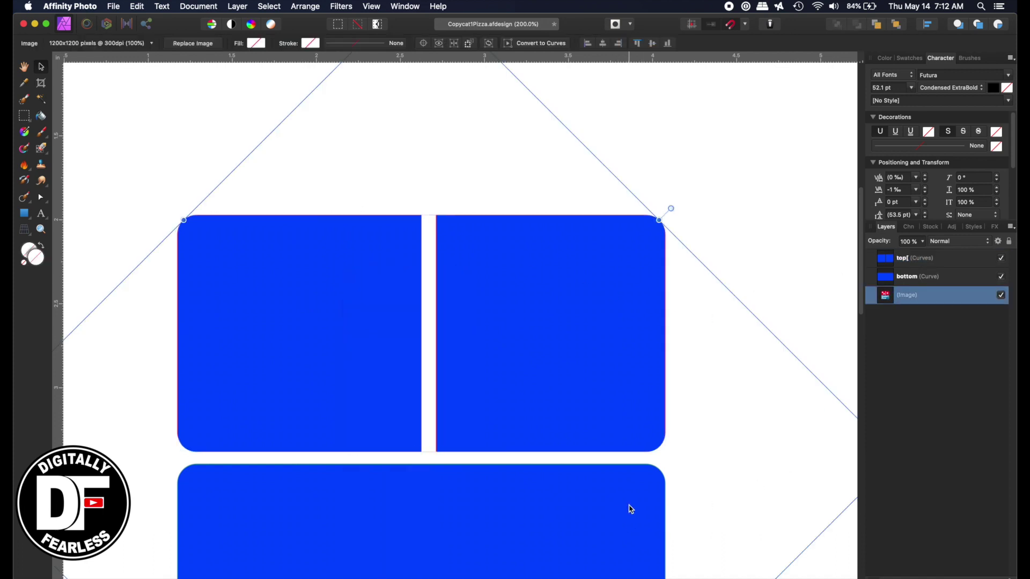
pyautogui.press('super+j')
pyautogui.moveTo(628, 517); pyautogui.dragTo(756, 530)
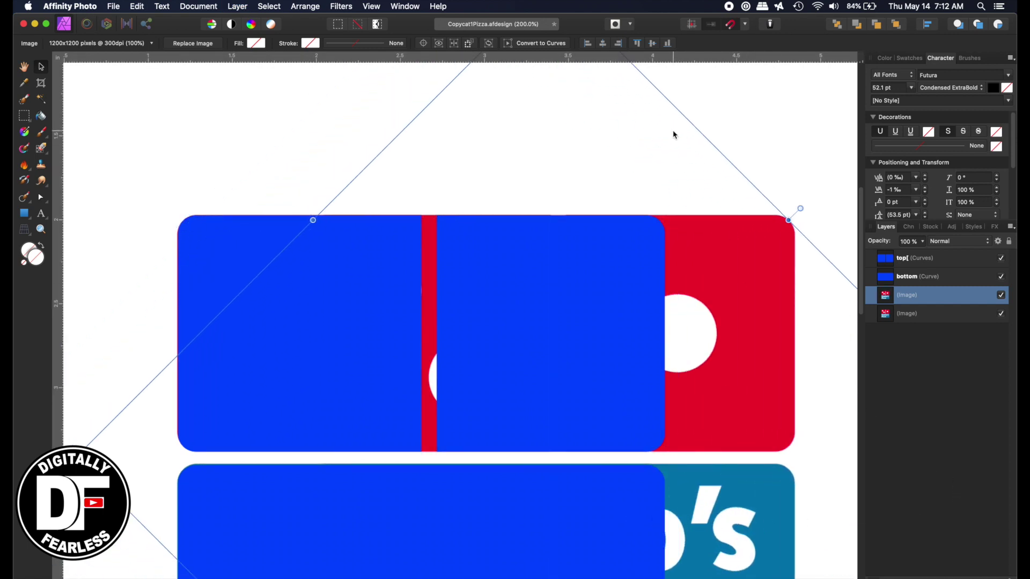
pyautogui.press('super+d')
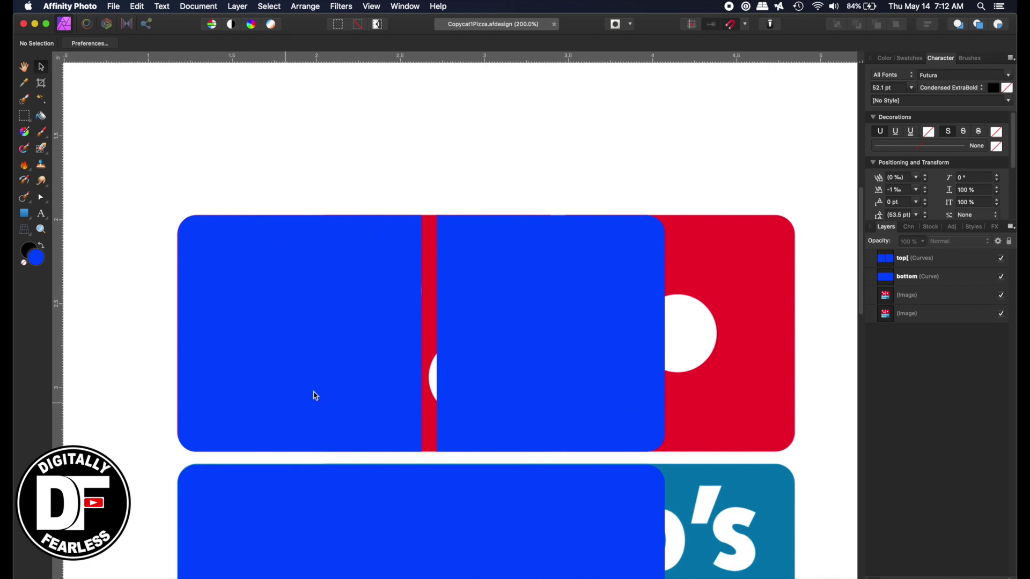
# - Fill the "top[" shape with the red sampled from the shifted logo image (H 348, S 100, L 47)
pyautogui.click(734, 250)
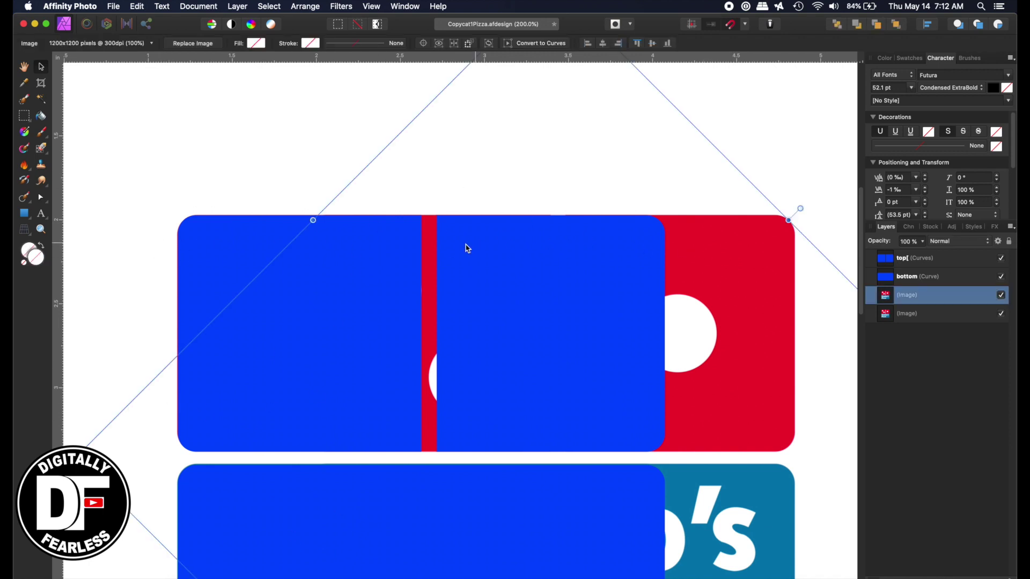
pyautogui.click(370, 256)
pyautogui.click(92, 44)
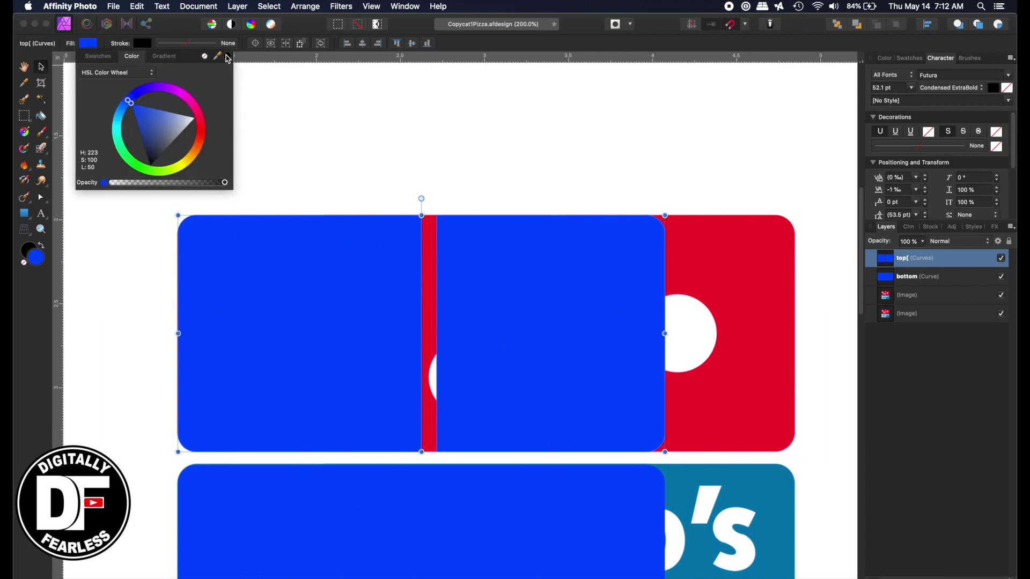
pyautogui.moveTo(228, 57); pyautogui.dragTo(742, 263)
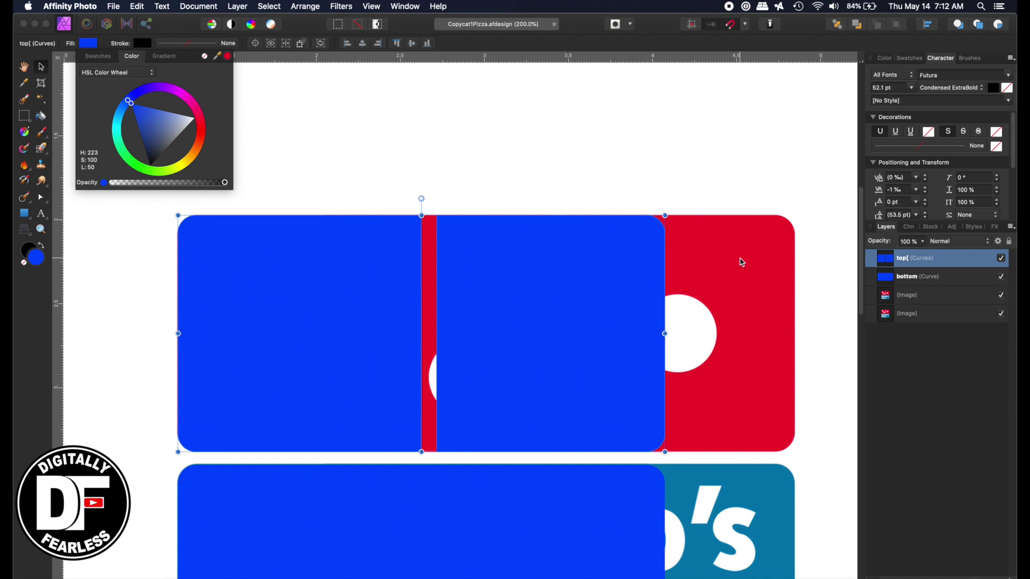
pyautogui.click(227, 60)
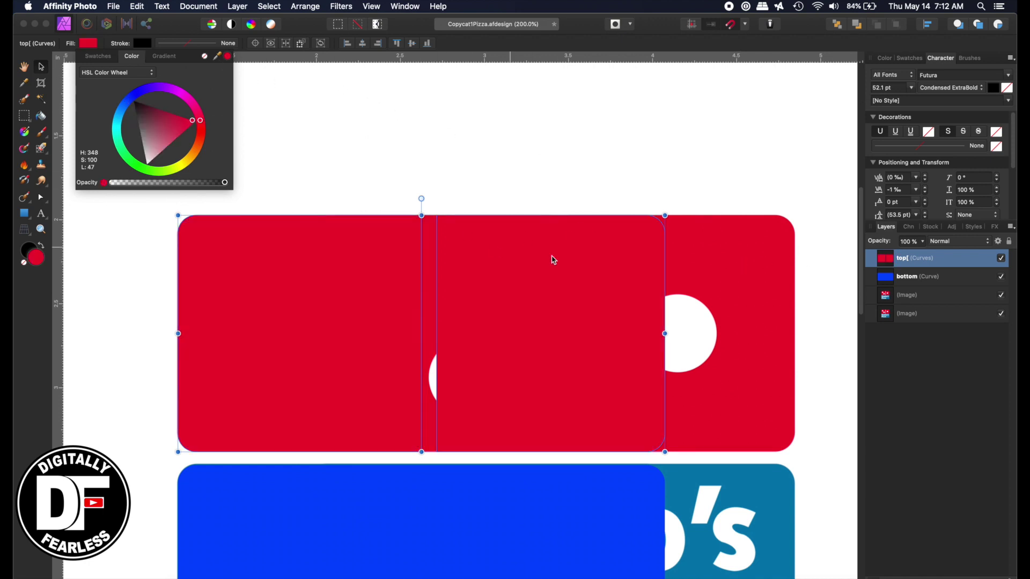
# - Fill the "bottom" shape with the logo blue sampled from the shifted image (H 198, S 100, L 35)
pyautogui.click(493, 491)
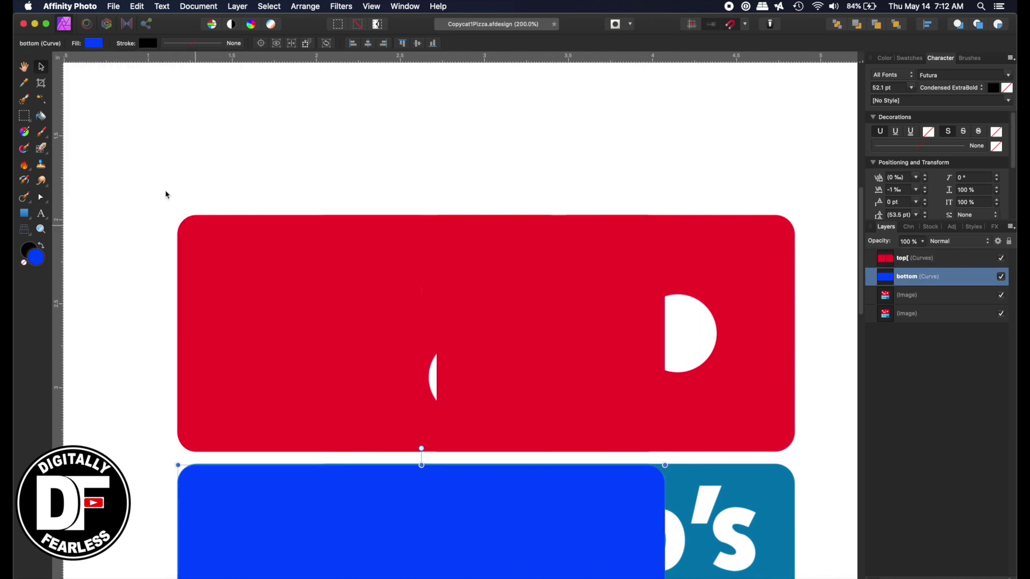
pyautogui.click(98, 44)
pyautogui.moveTo(223, 56); pyautogui.dragTo(770, 472)
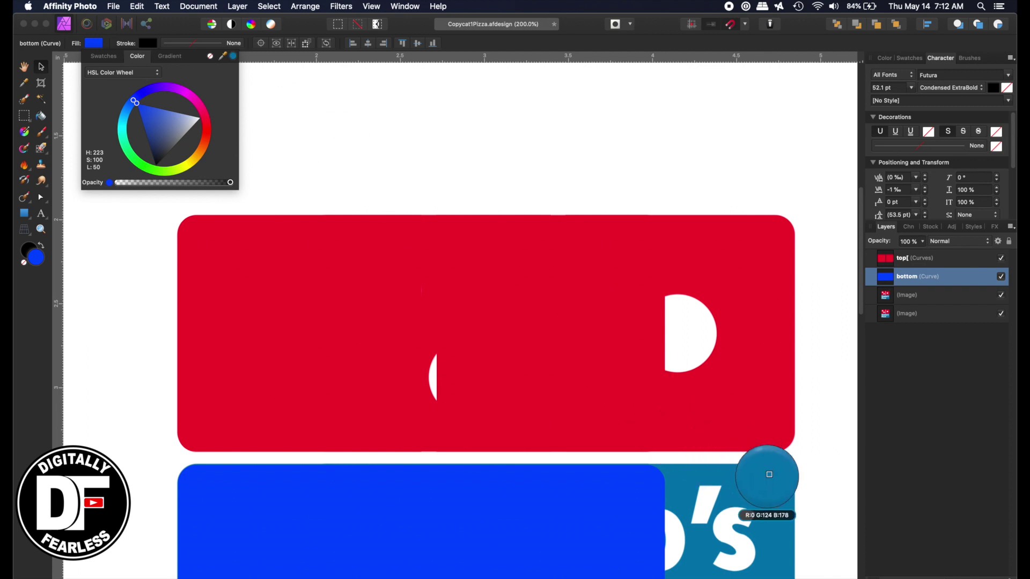
pyautogui.click(234, 56)
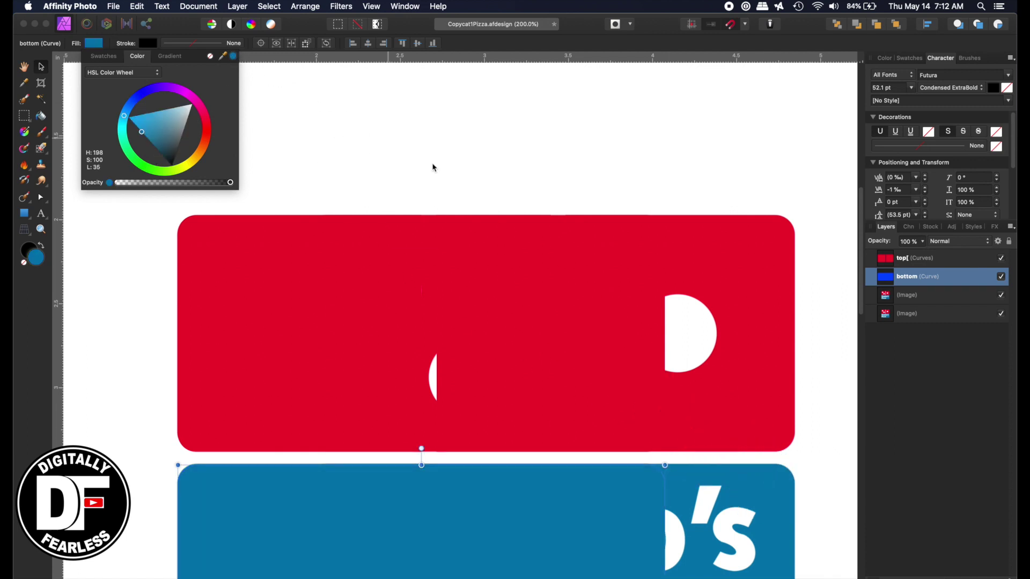
# - Delete the shifted copy of the logo image, keeping the original image beneath the traced shapes
pyautogui.click(453, 142)
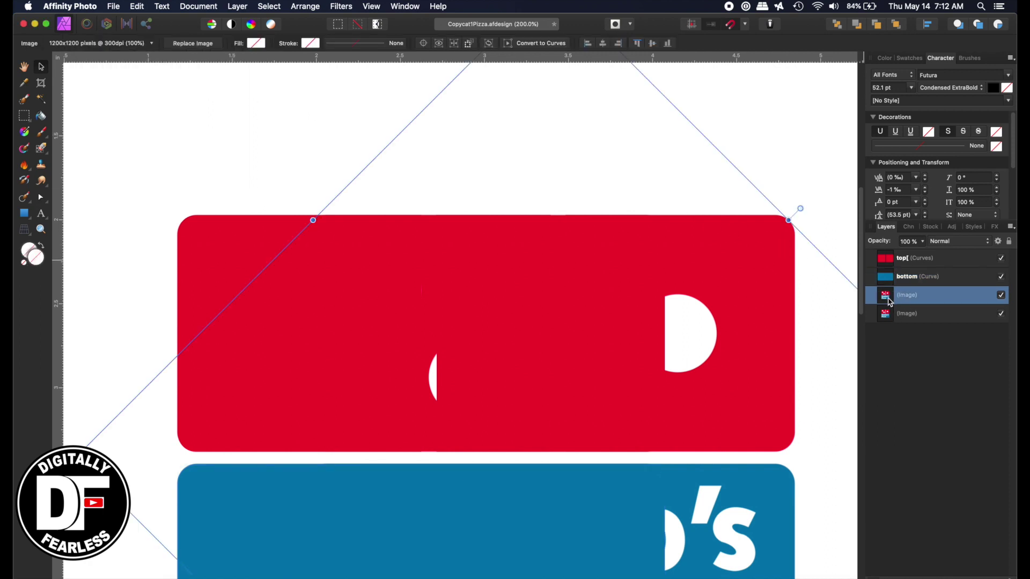
pyautogui.press('Delete')
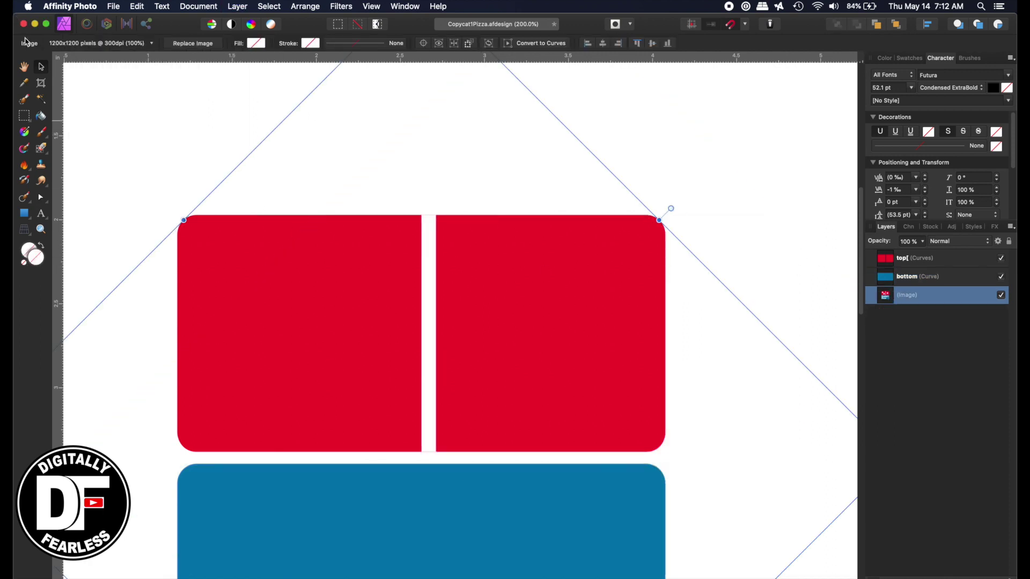
pyautogui.click(24, 67)
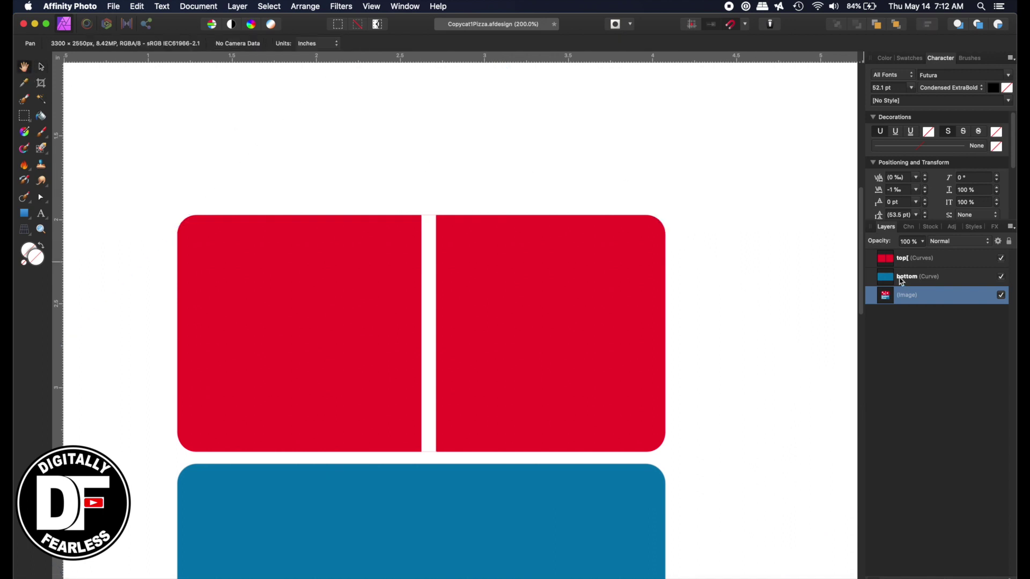
pyautogui.click(41, 66)
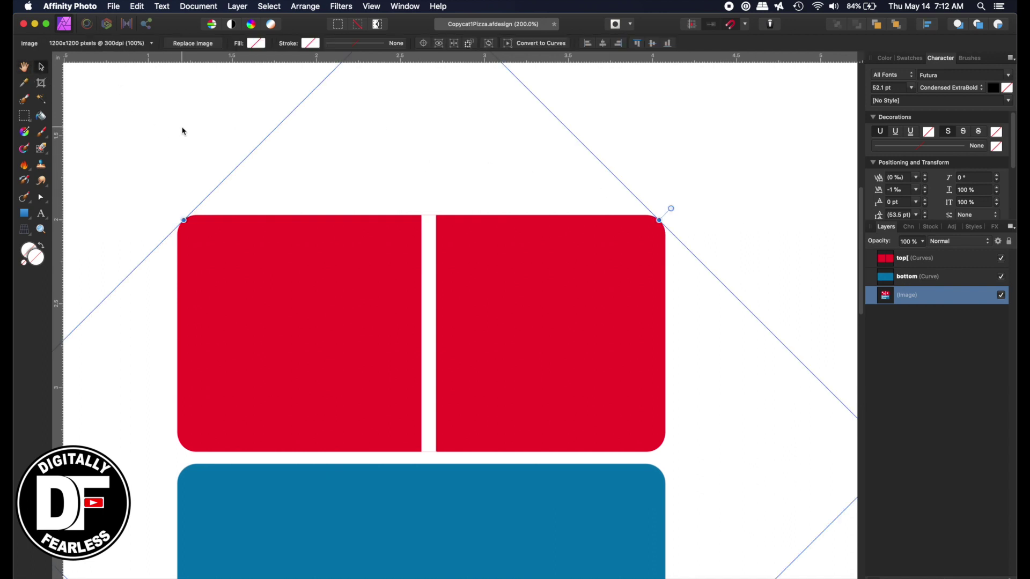
# - Reduce the "top[" layer's opacity to 25% so the logo's dots can be traced
pyautogui.press('super+1')
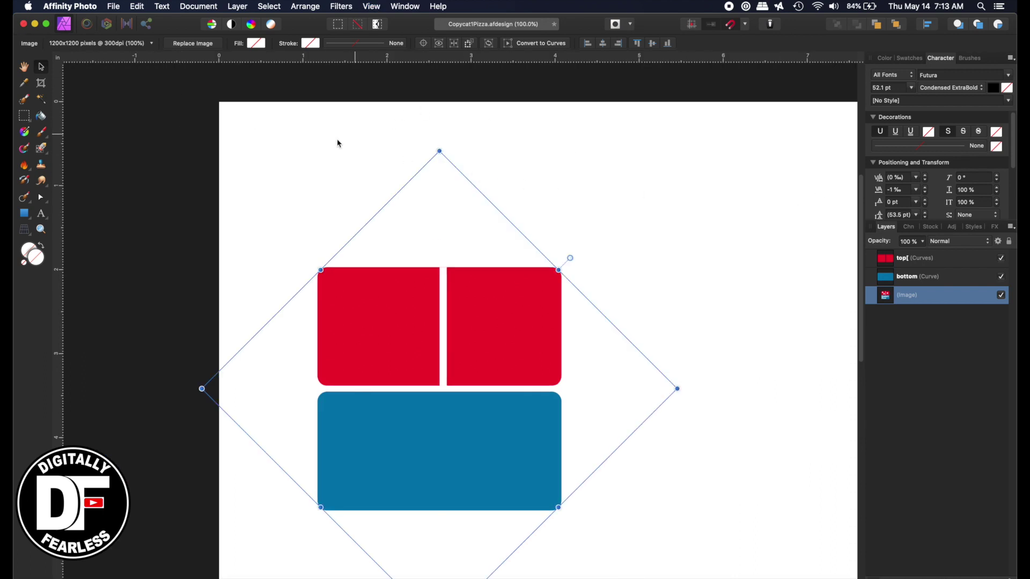
pyautogui.click(182, 158)
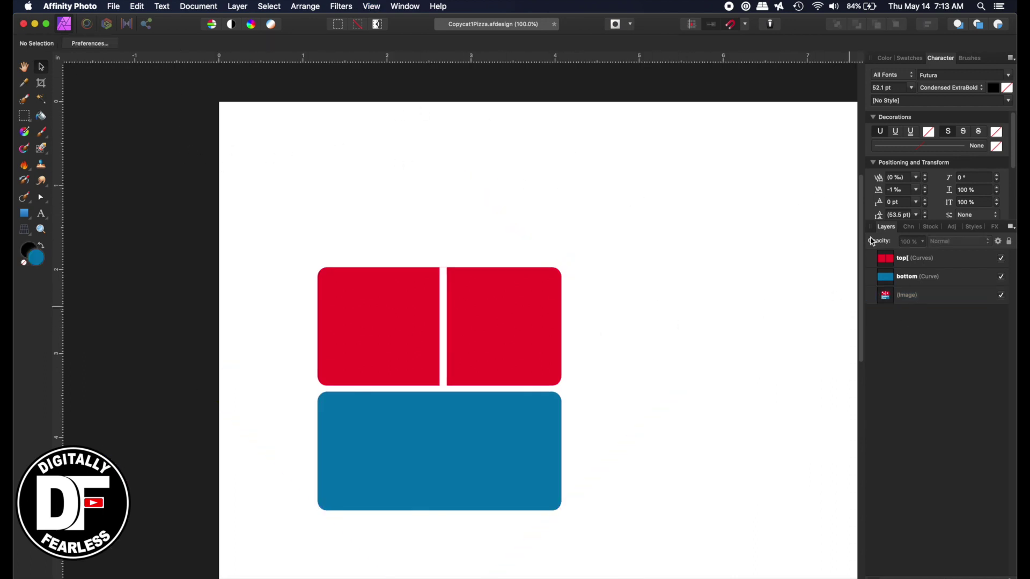
pyautogui.click(891, 259)
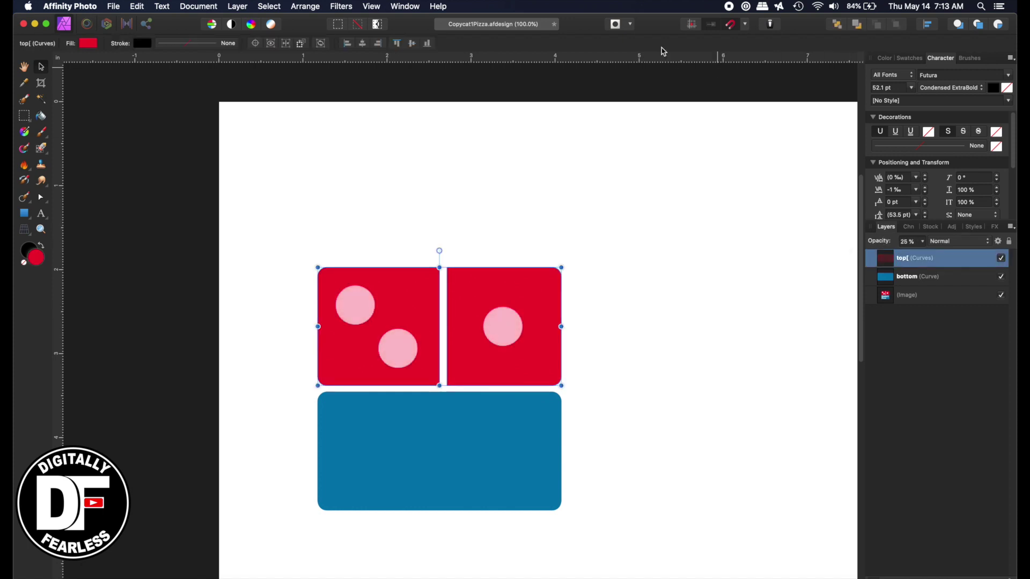
pyautogui.press('super+2')
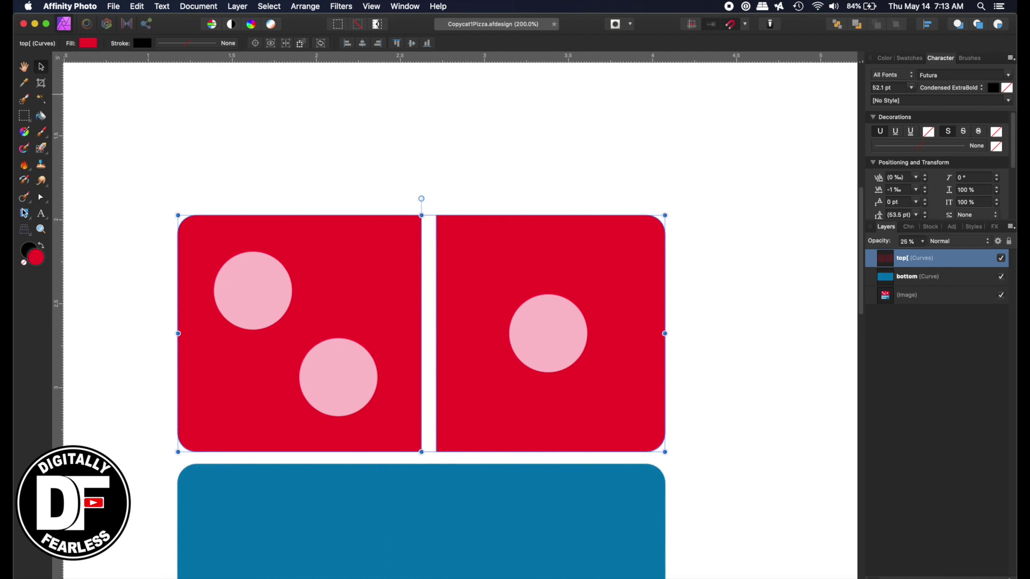
# - Draw a circle with the Ellipse tool over the upper dot in the left red panel
pyautogui.click(24, 214)
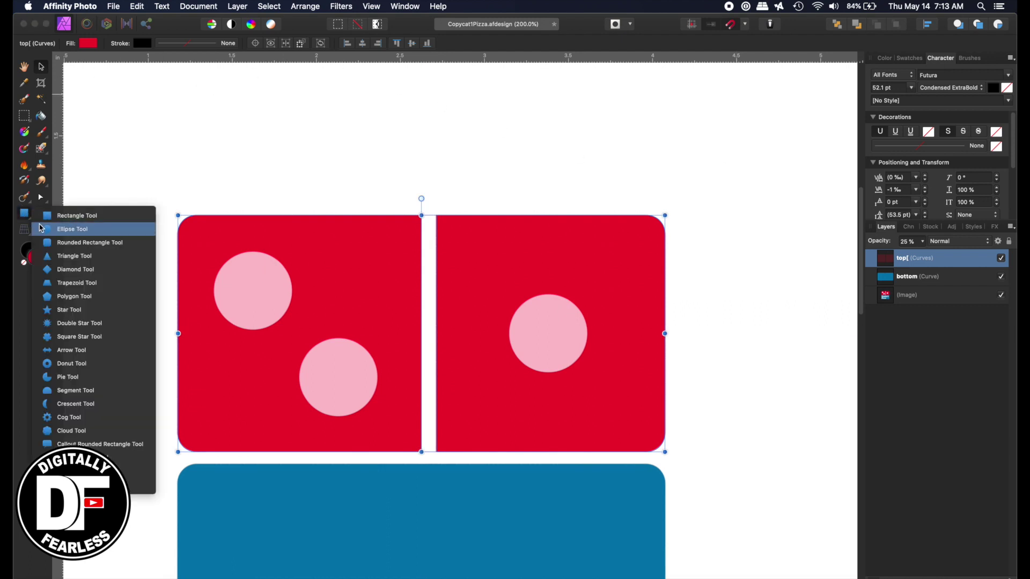
pyautogui.click(45, 230)
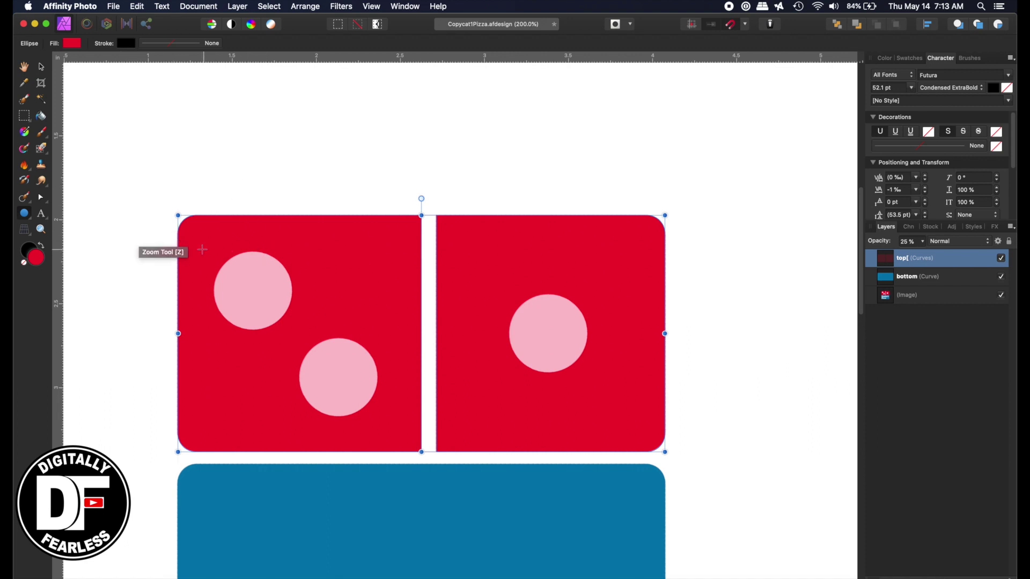
pyautogui.moveTo(217, 253); pyautogui.dragTo(282, 339)
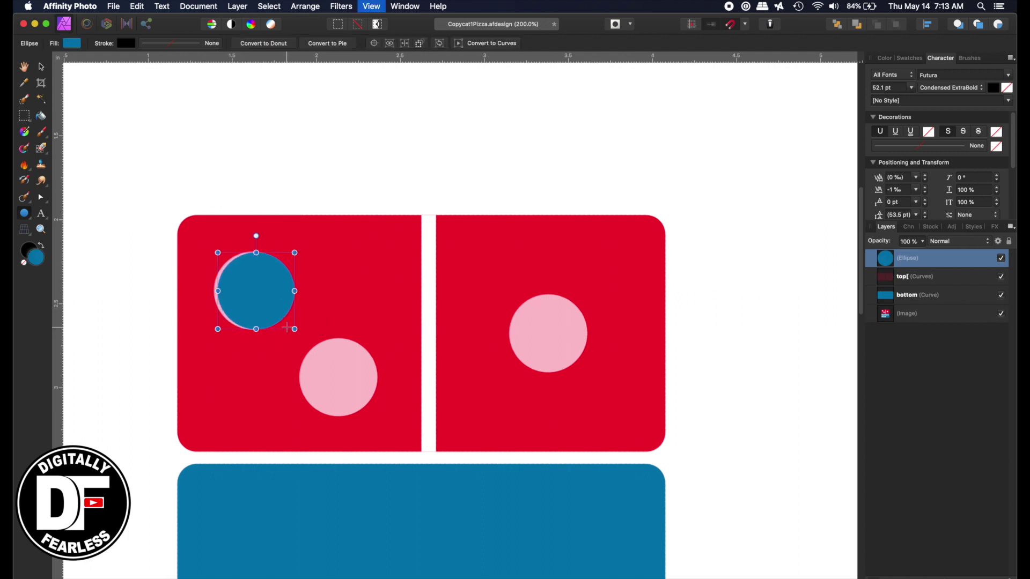
# - Move the new circle and slightly enlarge it so it exactly covers the upper dot in the left panel
pyautogui.press('super+equal')
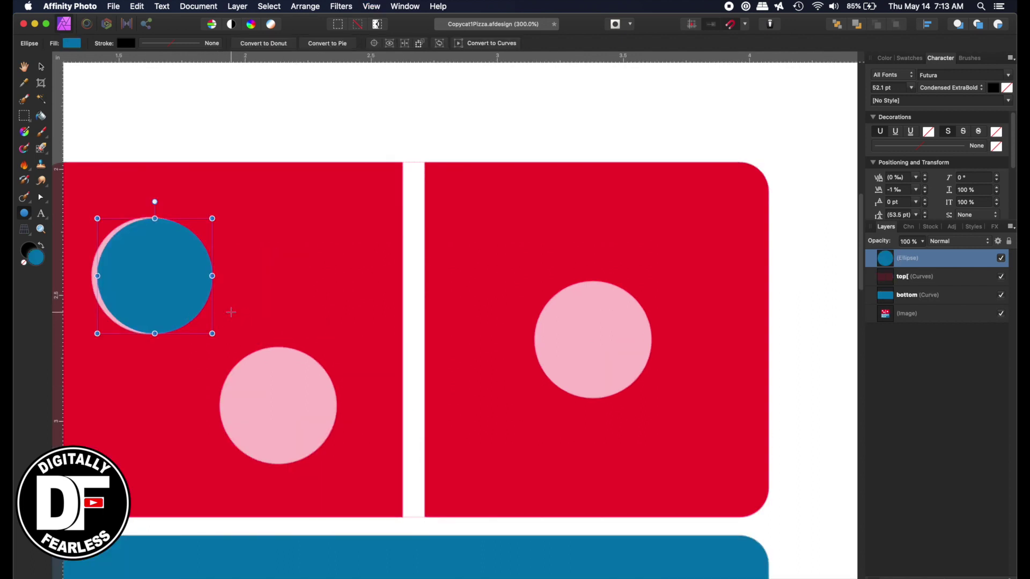
pyautogui.moveTo(230, 300); pyautogui.dragTo(352, 256)
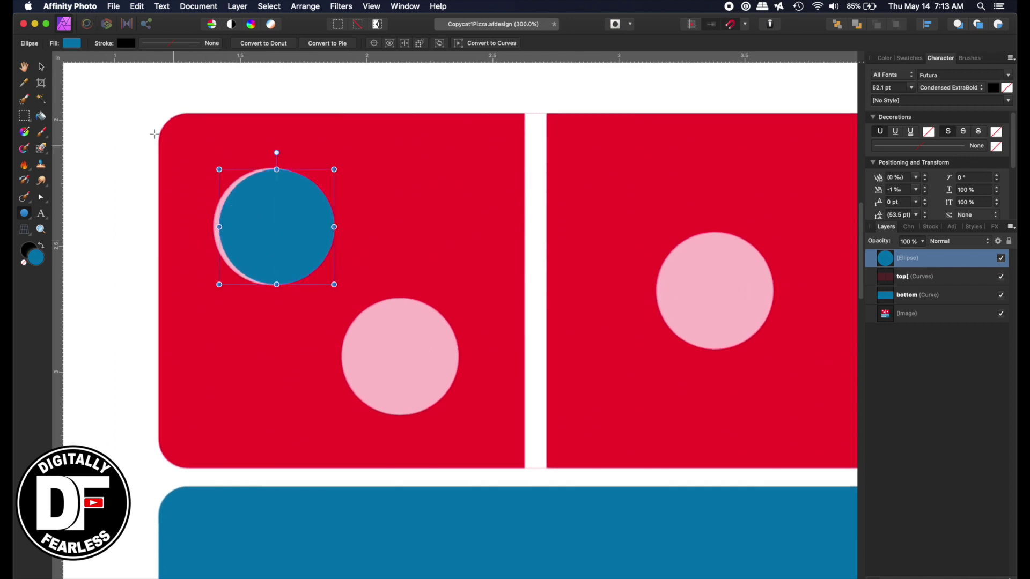
pyautogui.click(42, 66)
pyautogui.moveTo(302, 257); pyautogui.dragTo(281, 237)
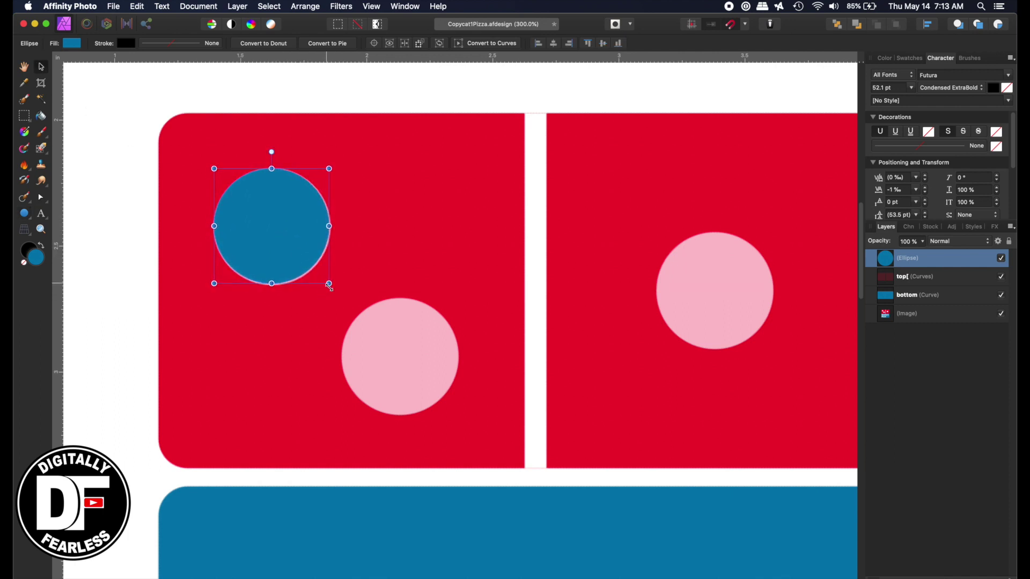
pyautogui.moveTo(329, 285); pyautogui.dragTo(330, 286)
pyautogui.click(91, 132)
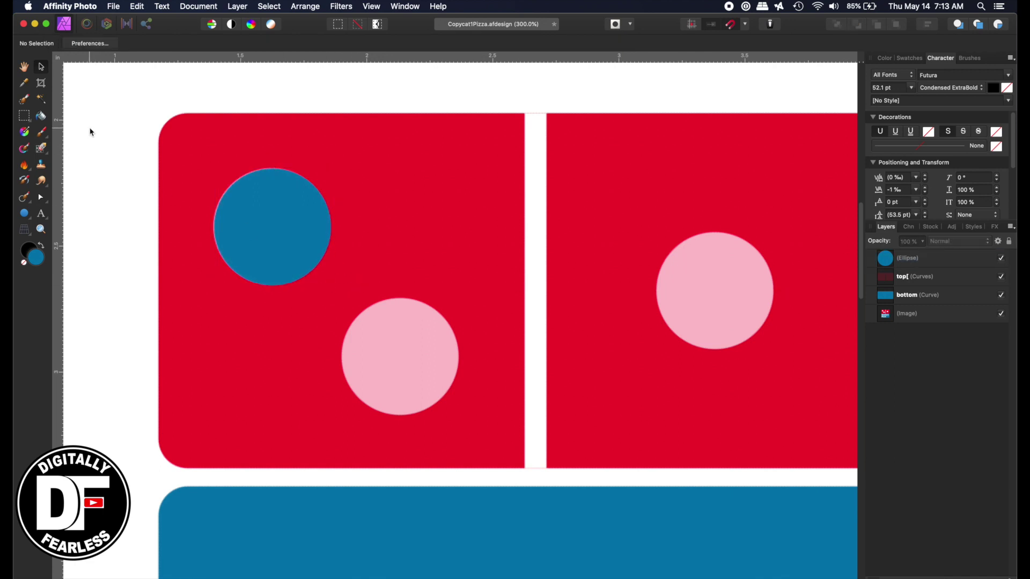
# - Fill the circle over the upper dot with white
pyautogui.click(263, 198)
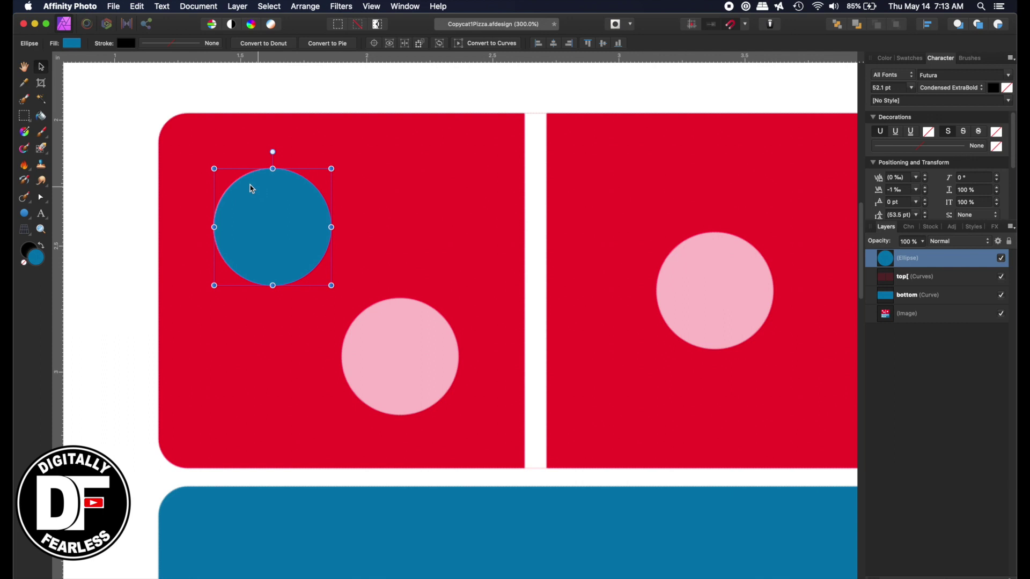
pyautogui.click(73, 43)
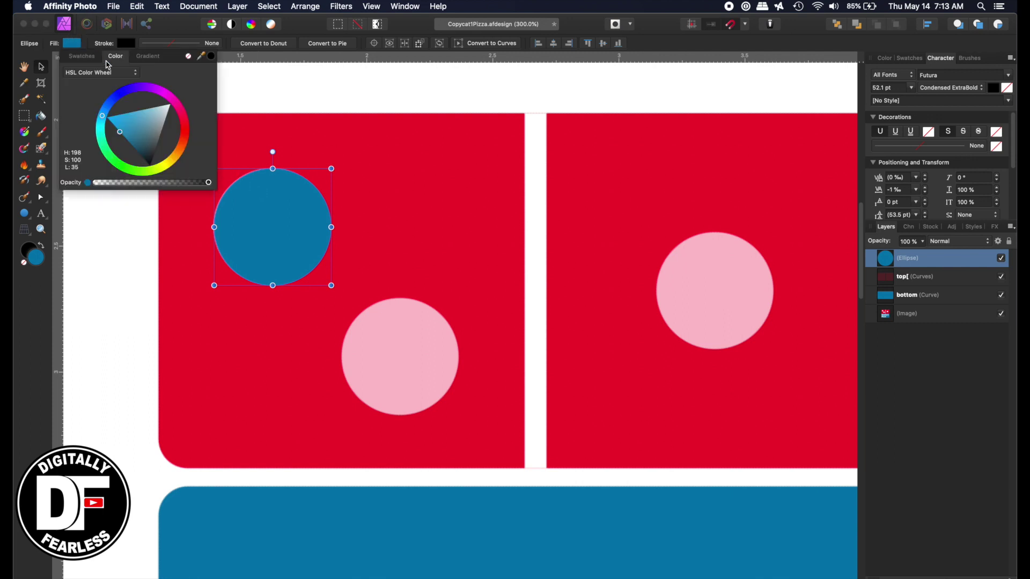
pyautogui.moveTo(129, 131); pyautogui.dragTo(171, 103)
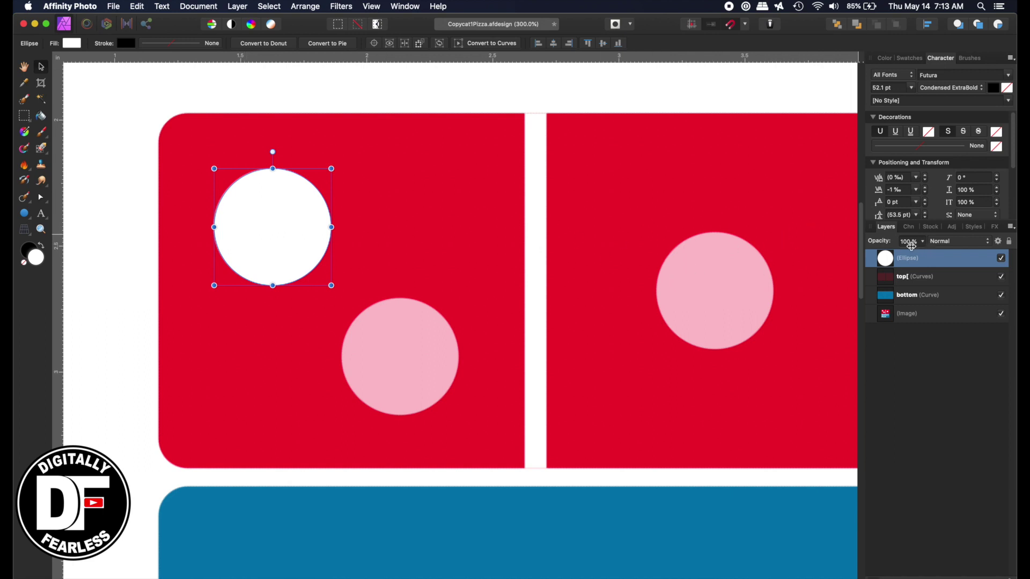
# - Set the "top[" layer's opacity to 33% and place a duplicate of the white circle over the left panel's lower dot
pyautogui.click(888, 285)
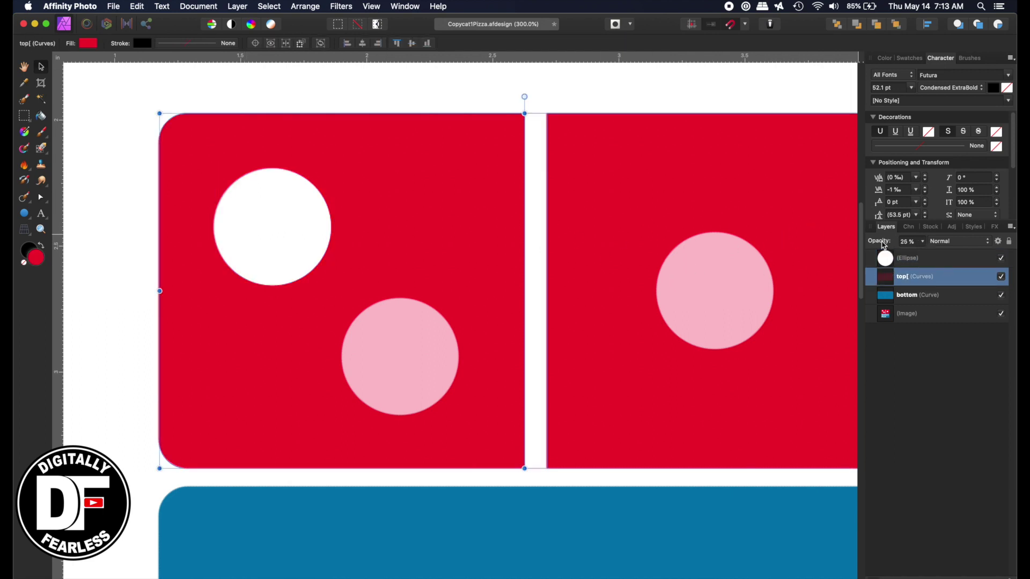
pyautogui.moveTo(884, 245)
pyautogui.mouseDown()
pyautogui.moveTo(986, 247)
pyautogui.moveTo(888, 245)
pyautogui.mouseUp()
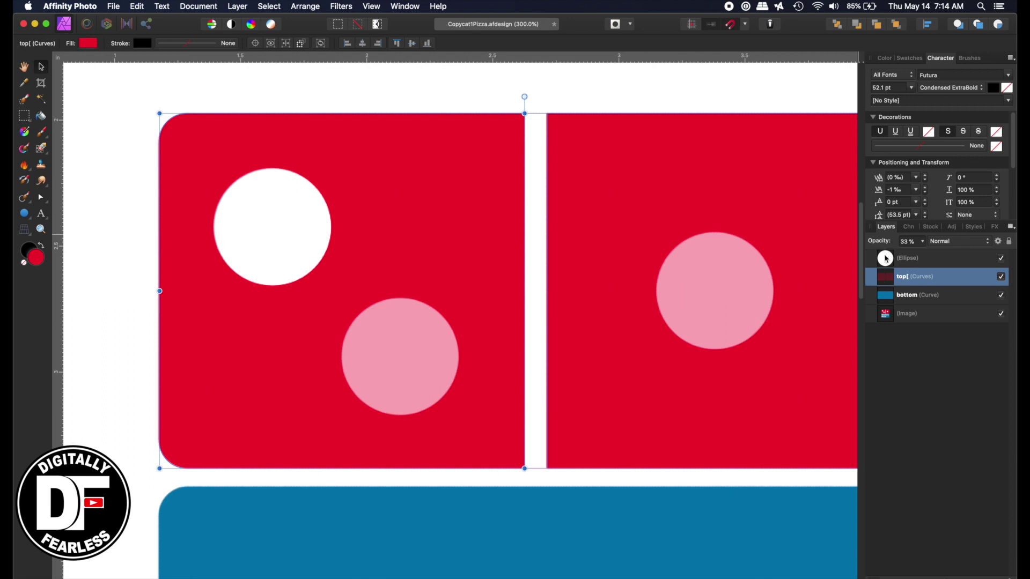
pyautogui.click(886, 259)
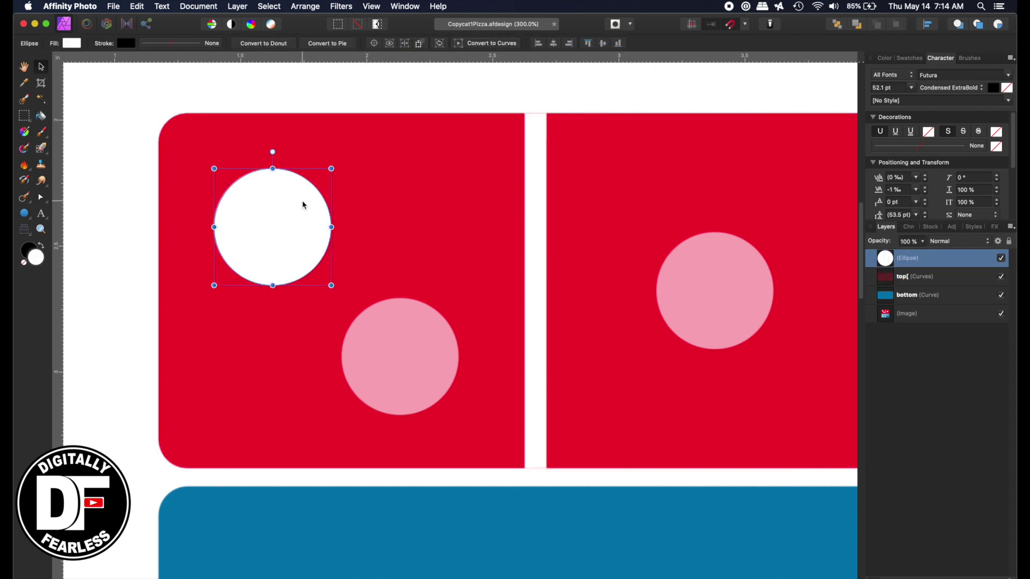
pyautogui.press('super+j')
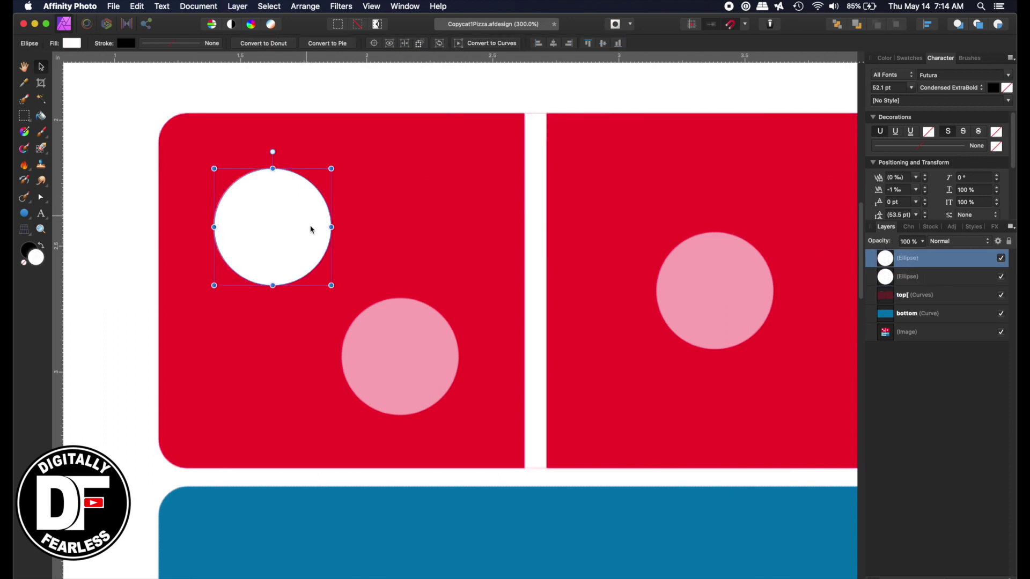
pyautogui.moveTo(308, 220); pyautogui.dragTo(434, 350)
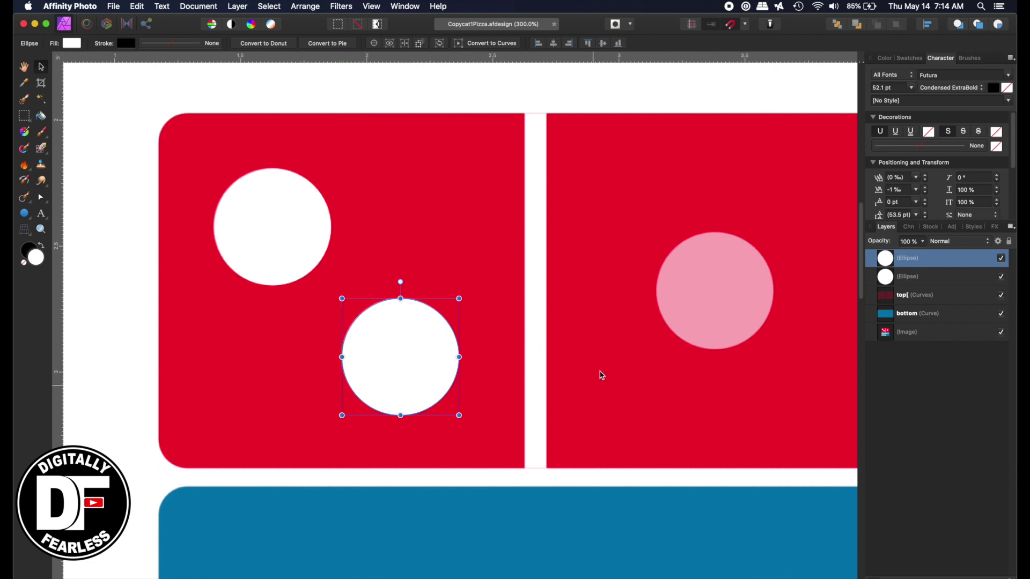
# - Duplicate the white circle again and place the copy over the dot in the right red panel
pyautogui.moveTo(619, 338); pyautogui.dragTo(354, 336)
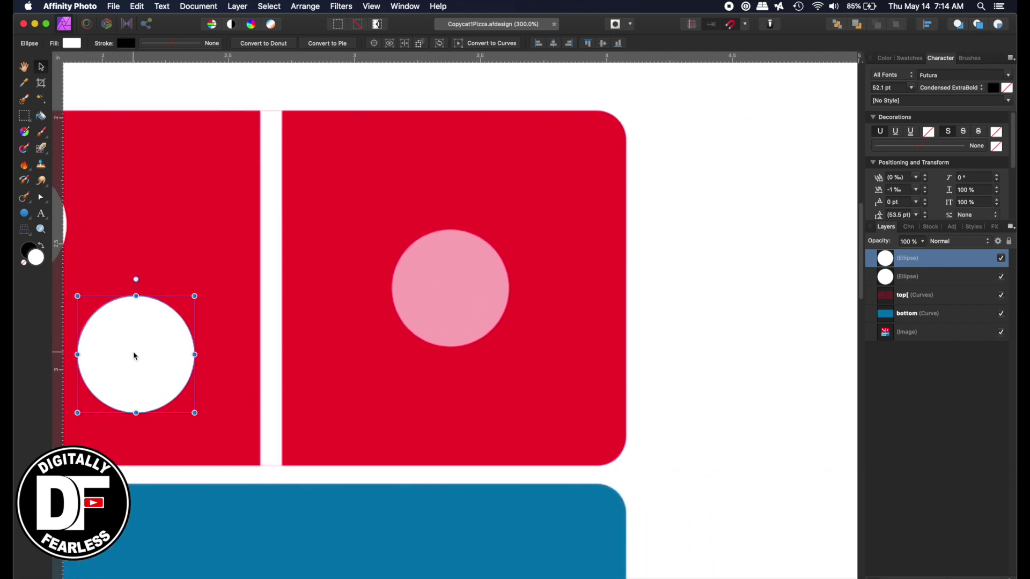
pyautogui.press('super+j')
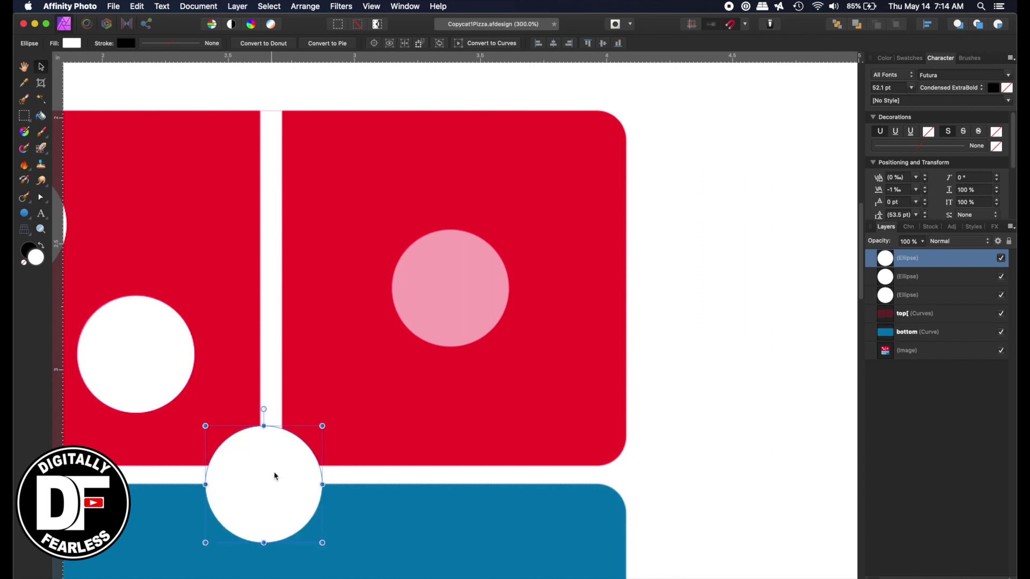
pyautogui.moveTo(275, 477); pyautogui.dragTo(460, 280)
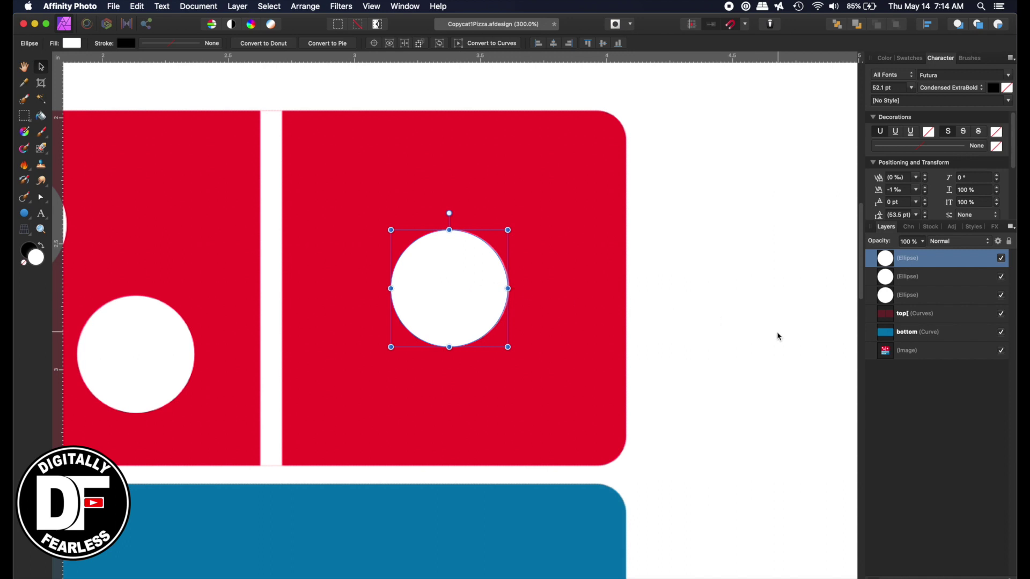
# - Restore the "top[" layer to 100% opacity and reduce the "bottom" layer's opacity to 40%
pyautogui.click(24, 67)
pyautogui.press('super+1')
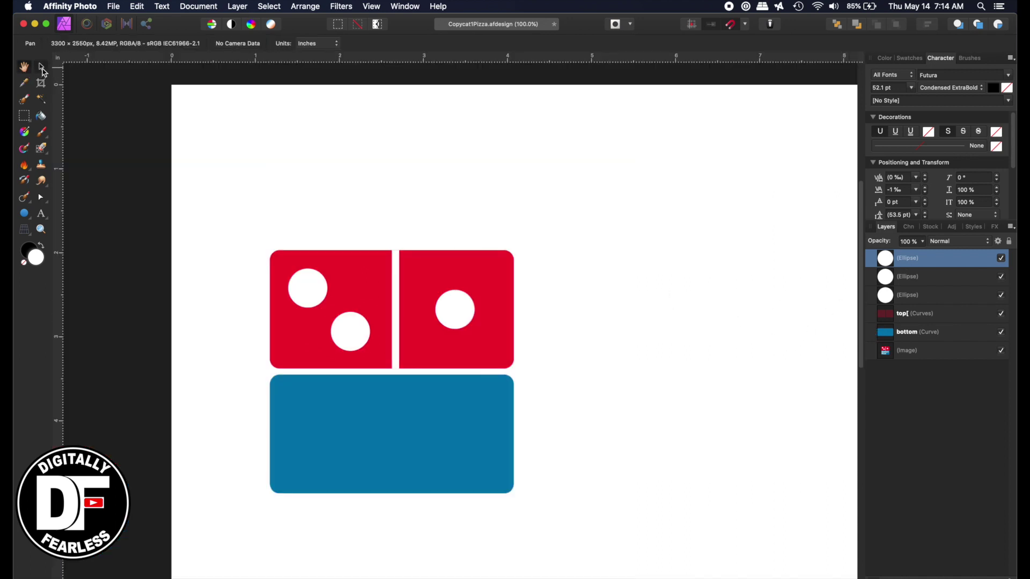
pyautogui.click(41, 67)
pyautogui.click(407, 444)
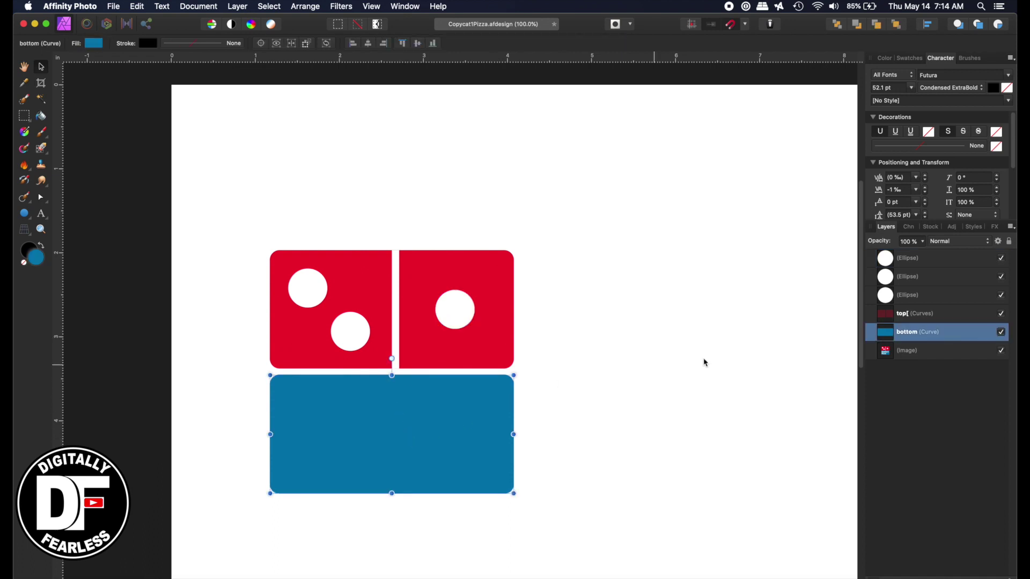
pyautogui.click(495, 266)
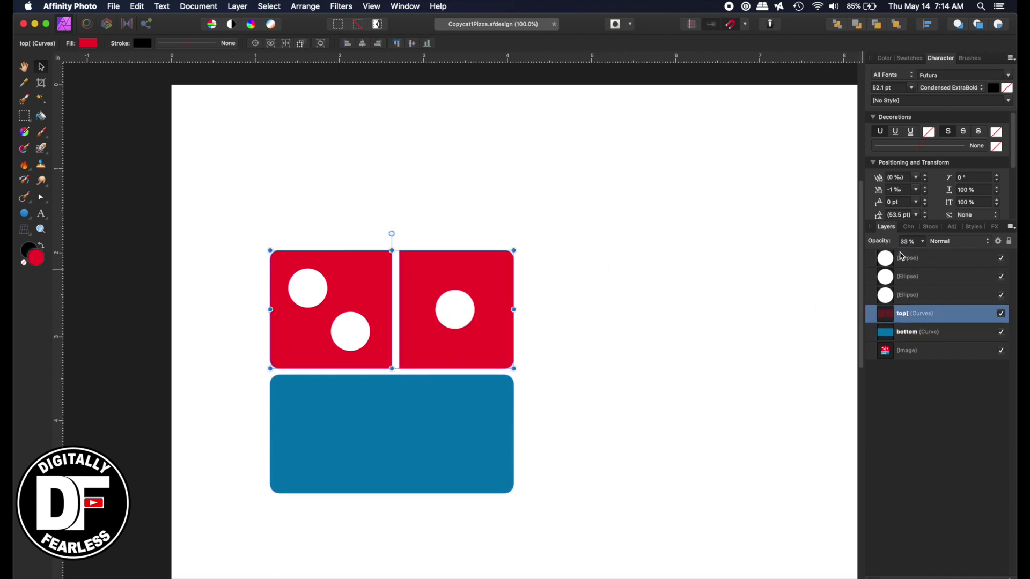
pyautogui.press('0')
pyautogui.click(412, 436)
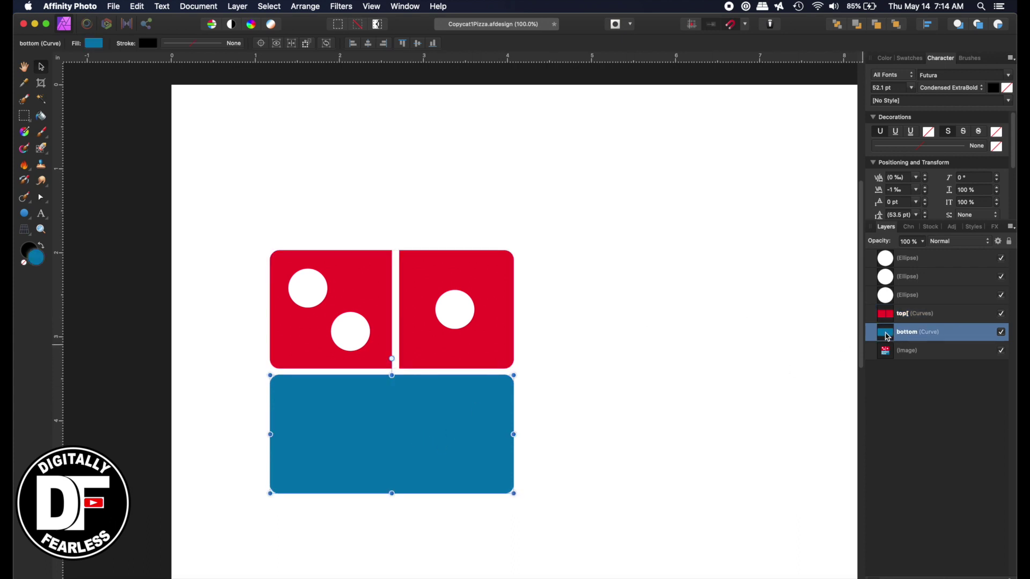
pyautogui.moveTo(880, 244); pyautogui.dragTo(844, 258)
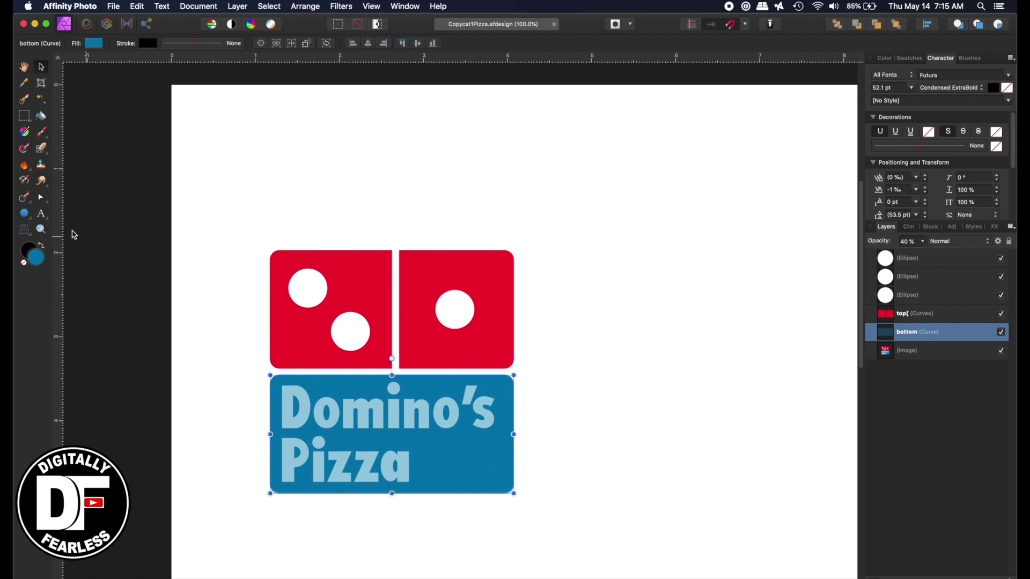
# - Add the art text "Dominos's" in Futura Condensed ExtraBold, about 43.9 pt, over the first line of lettering in the blue panel
pyautogui.click(42, 215)
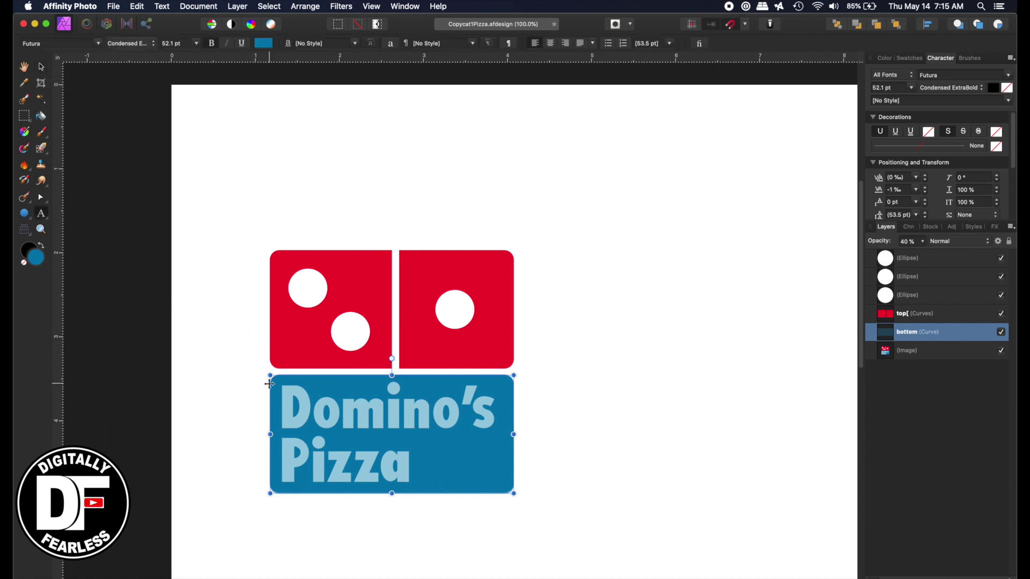
pyautogui.moveTo(280, 385); pyautogui.dragTo(322, 421)
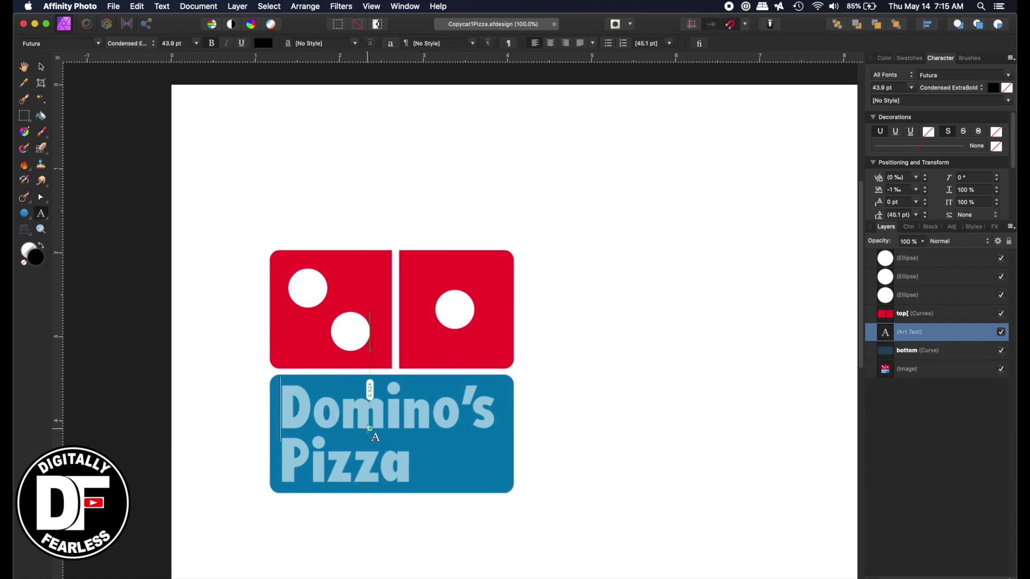
pyautogui.write('D')
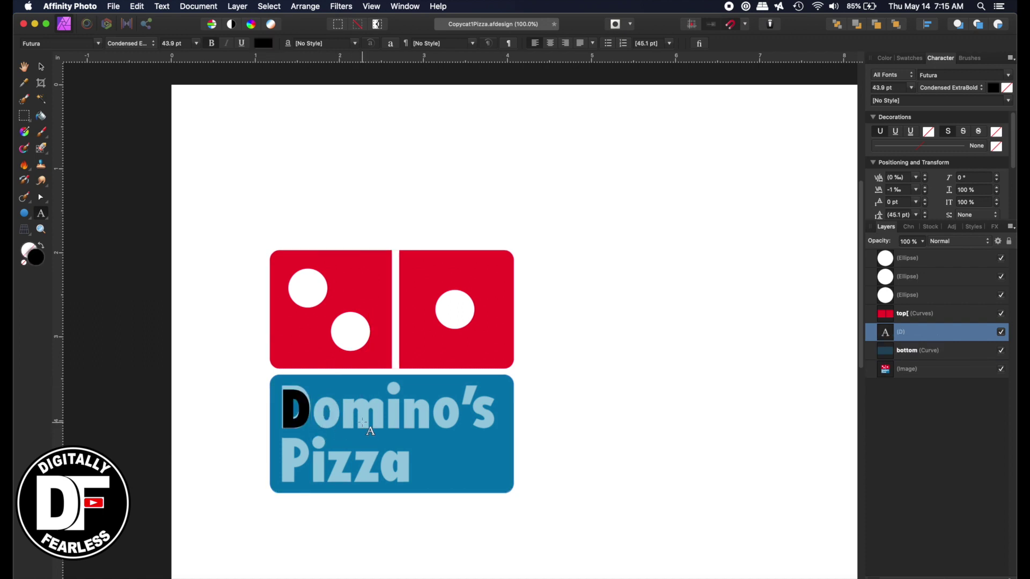
pyautogui.write('omi')
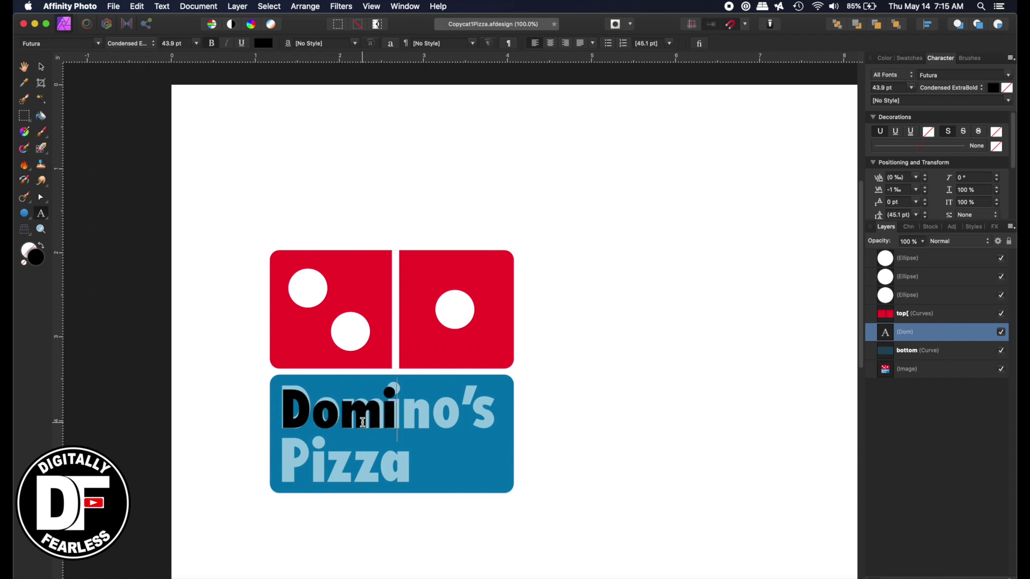
pyautogui.write("nos'")
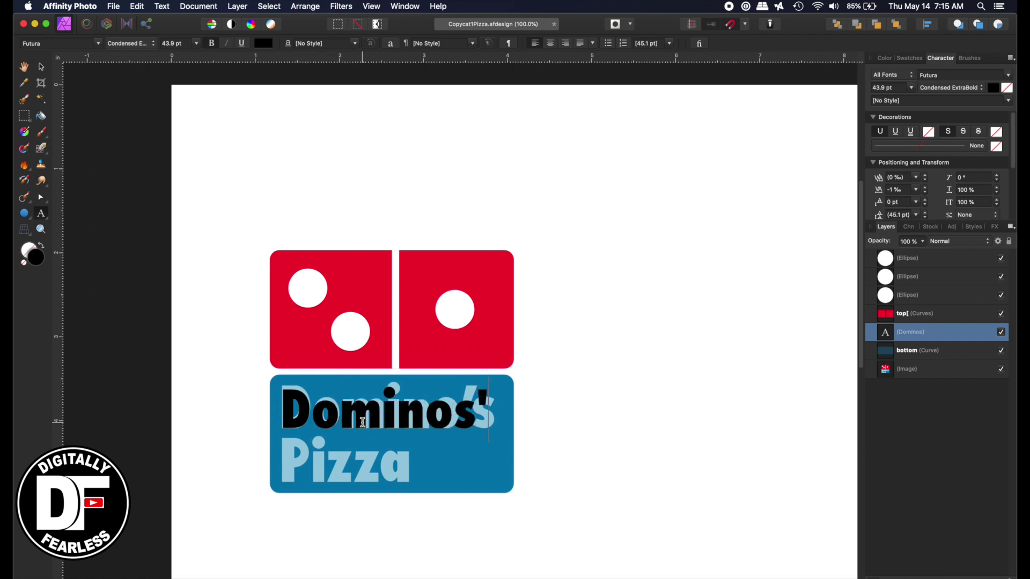
pyautogui.write('s')
pyautogui.press('Escape')
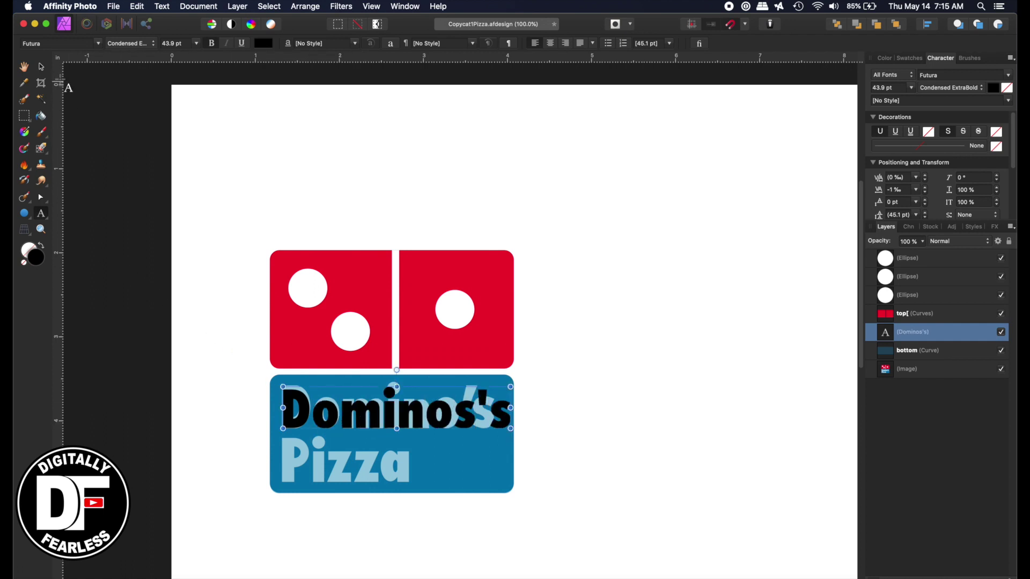
# - Browse the installed fonts and choose Futura Condensed ExtraBold for the selected art text
pyautogui.click(42, 67)
pyautogui.click(59, 43)
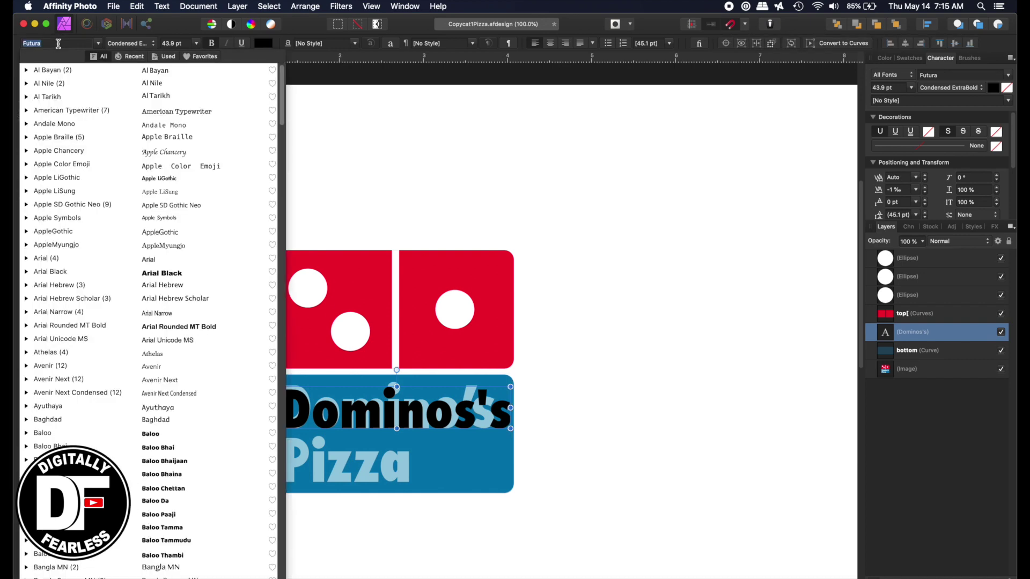
pyautogui.scroll(-15, 47, 409)
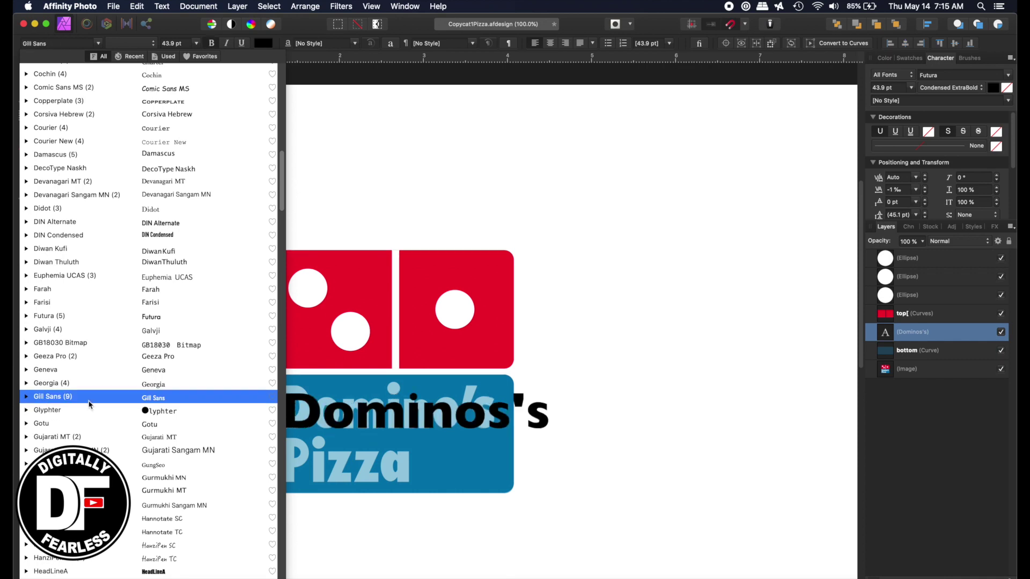
pyautogui.scroll(-6, 52, 409)
pyautogui.scroll(-6, 86, 403)
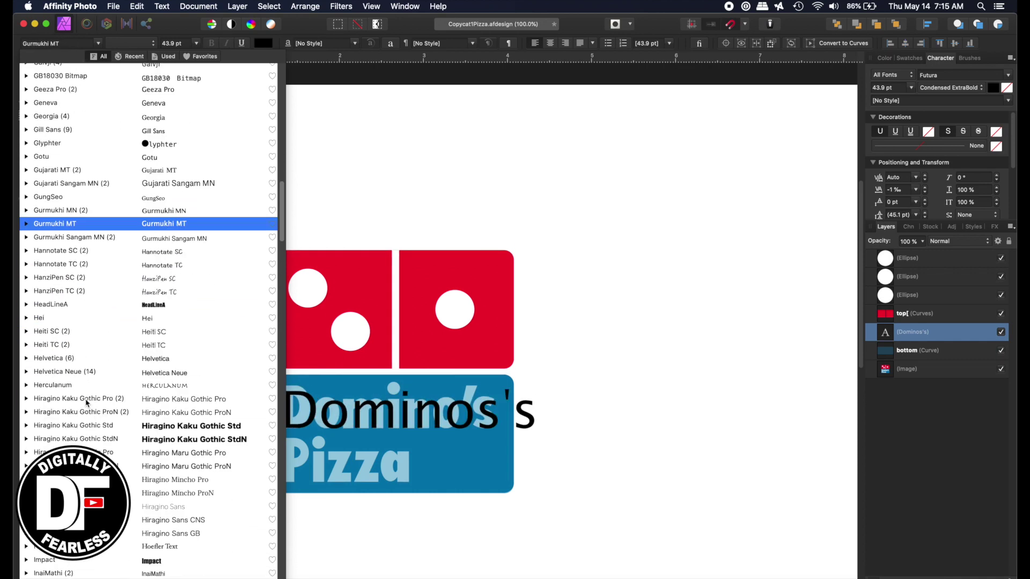
pyautogui.scroll(6, 88, 399)
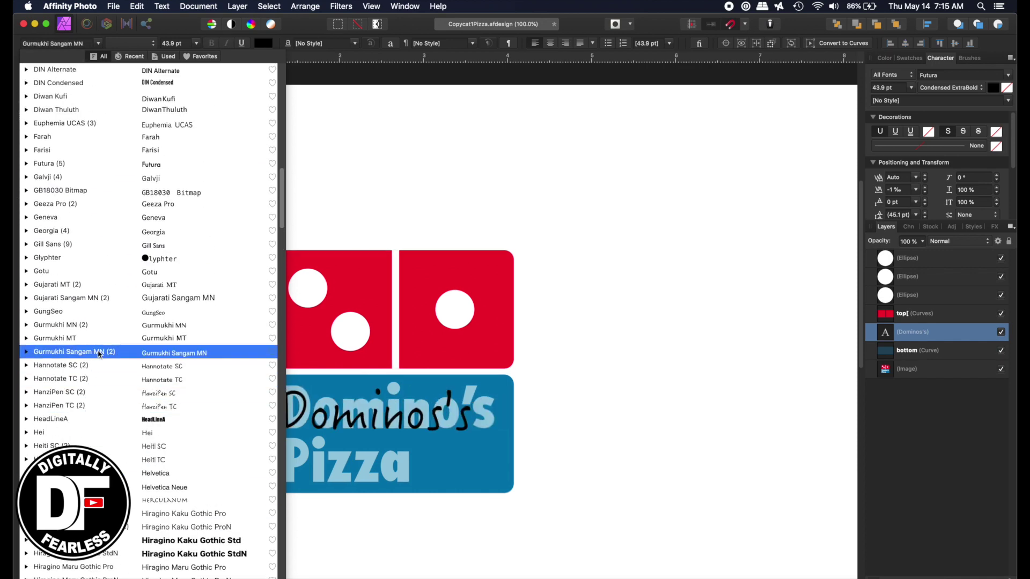
pyautogui.scroll(1, 106, 327)
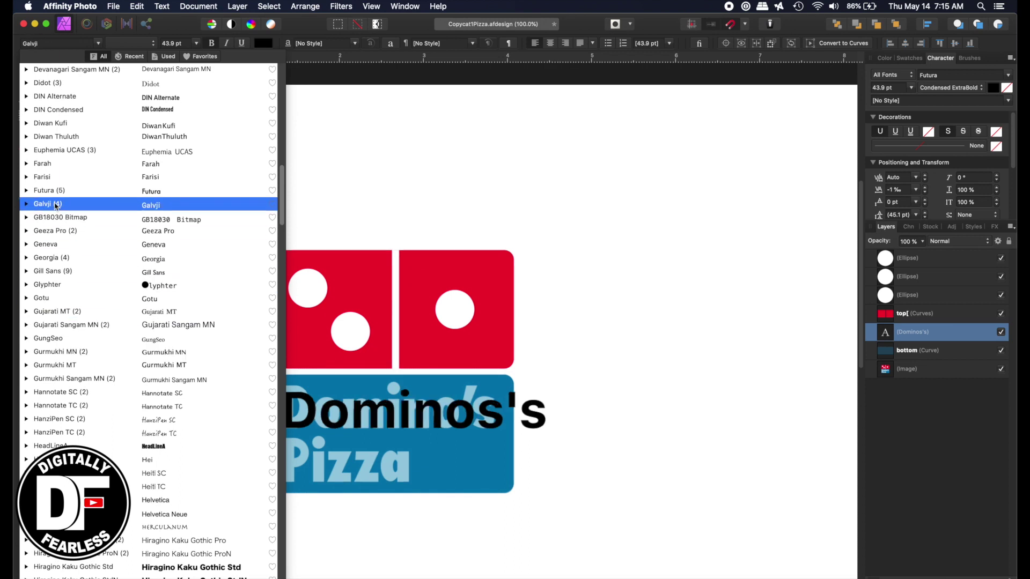
pyautogui.click(27, 191)
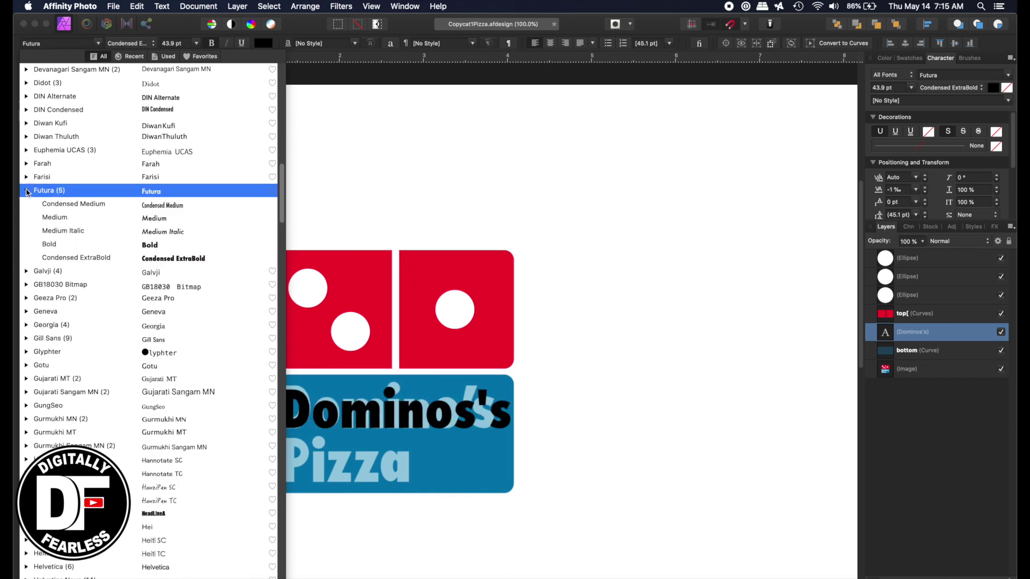
pyautogui.click(55, 259)
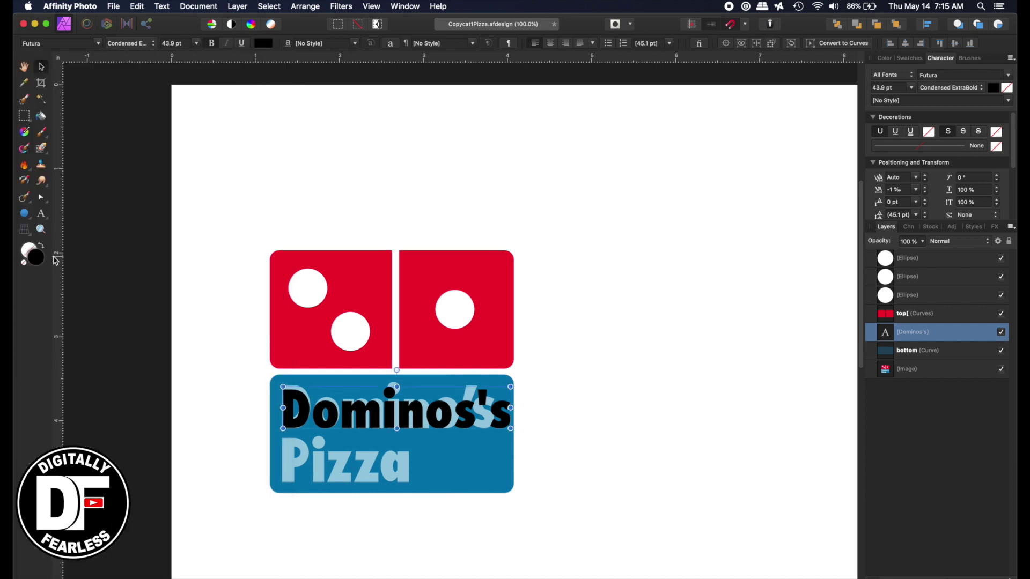
# - Adjust the art text's left edge to meet the original letter D, scaling the text to about 44 pt
pyautogui.click(41, 230)
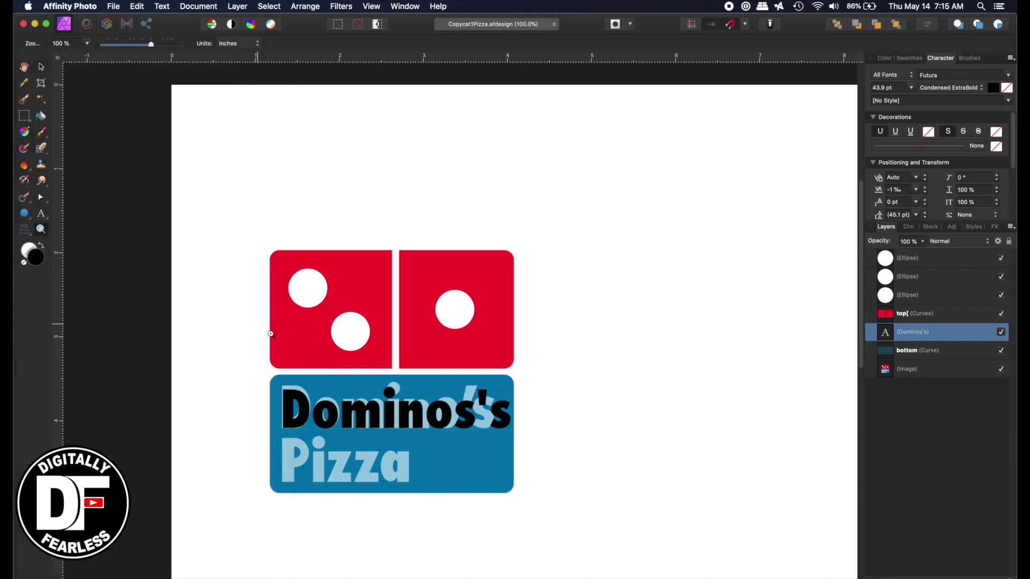
pyautogui.click(334, 409)
pyautogui.click(334, 410)
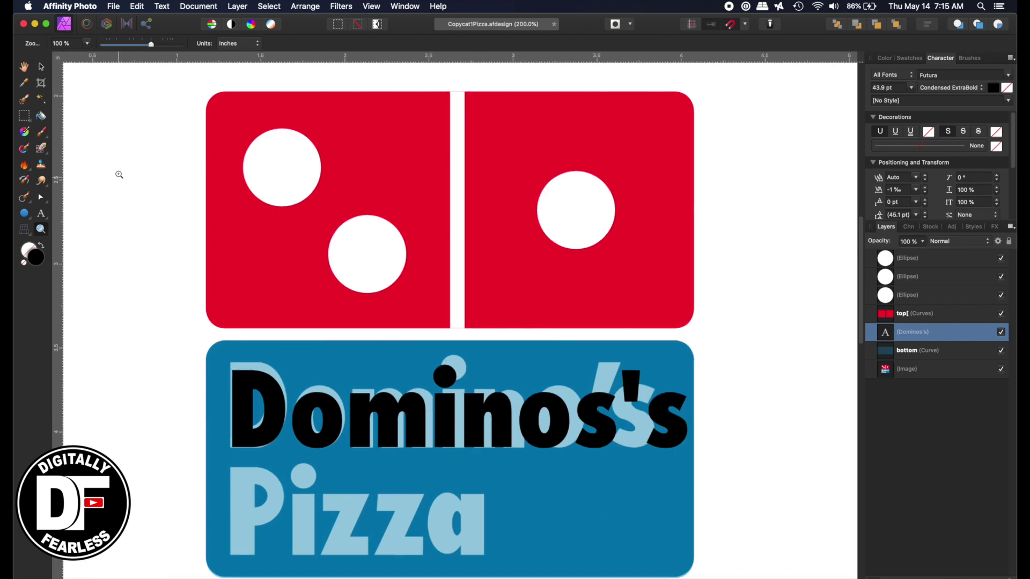
pyautogui.click(42, 66)
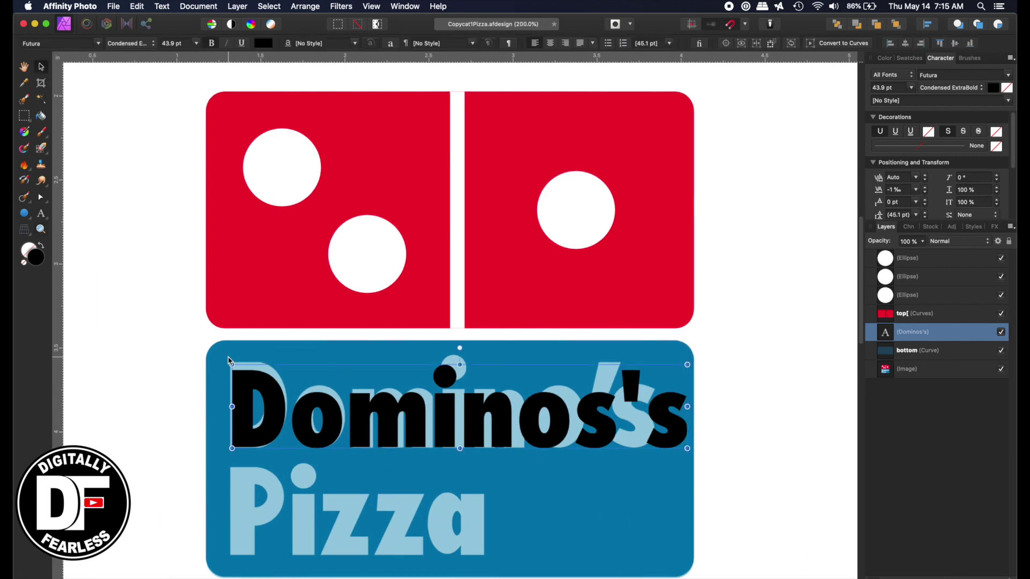
pyautogui.moveTo(228, 360); pyautogui.dragTo(230, 360)
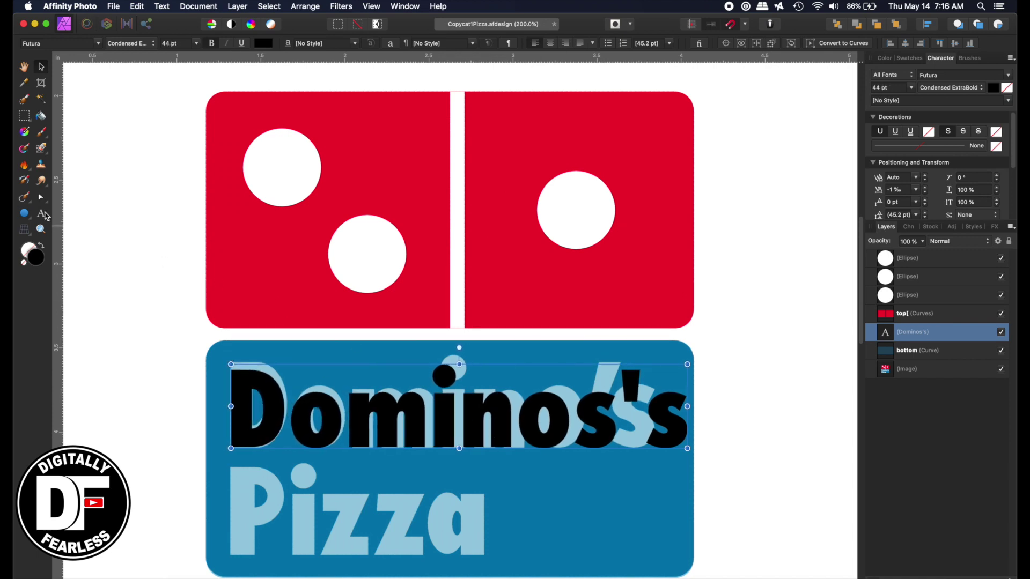
# - Correct the art text to read "Domino's" by adding the apostrophe before the s and removing the surplus ending
pyautogui.click(41, 215)
pyautogui.click(569, 413)
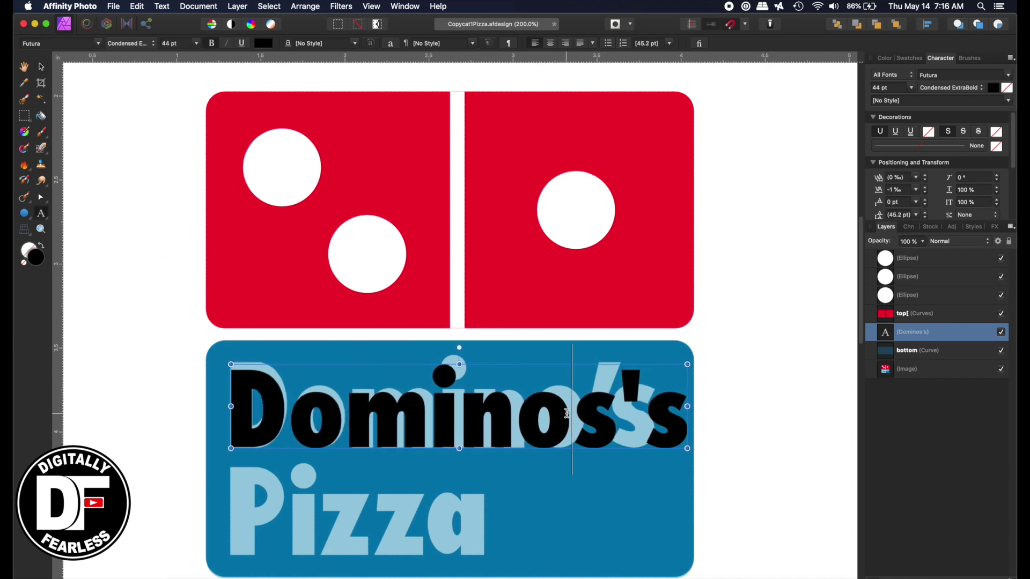
pyautogui.write("'")
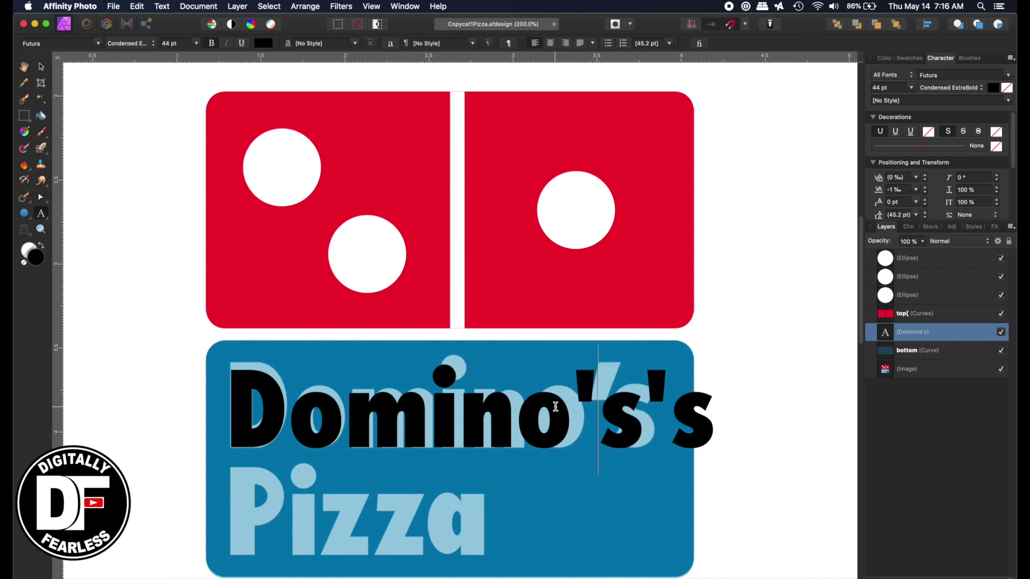
pyautogui.moveTo(646, 409); pyautogui.dragTo(684, 394)
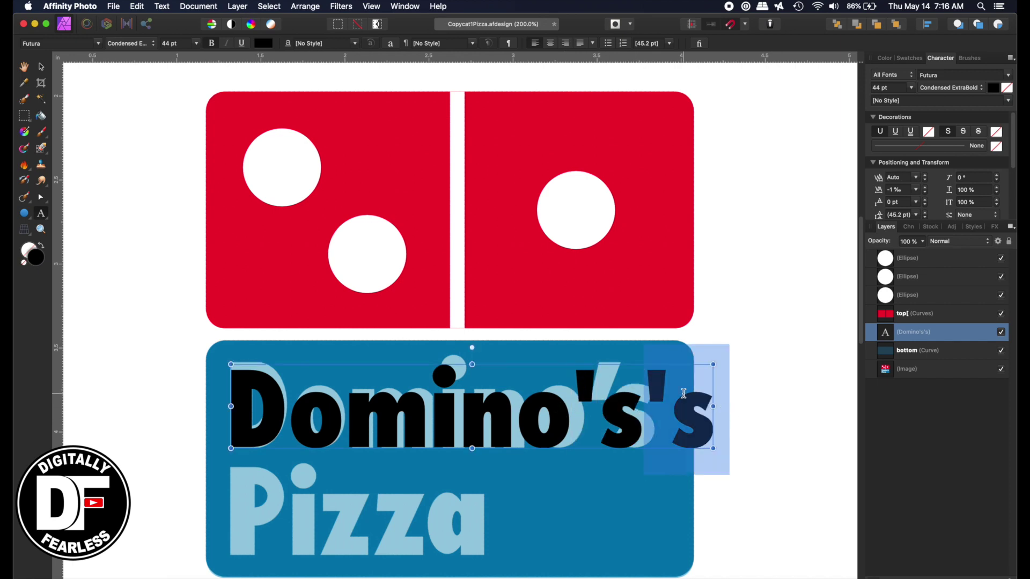
pyautogui.press('BackSpace')
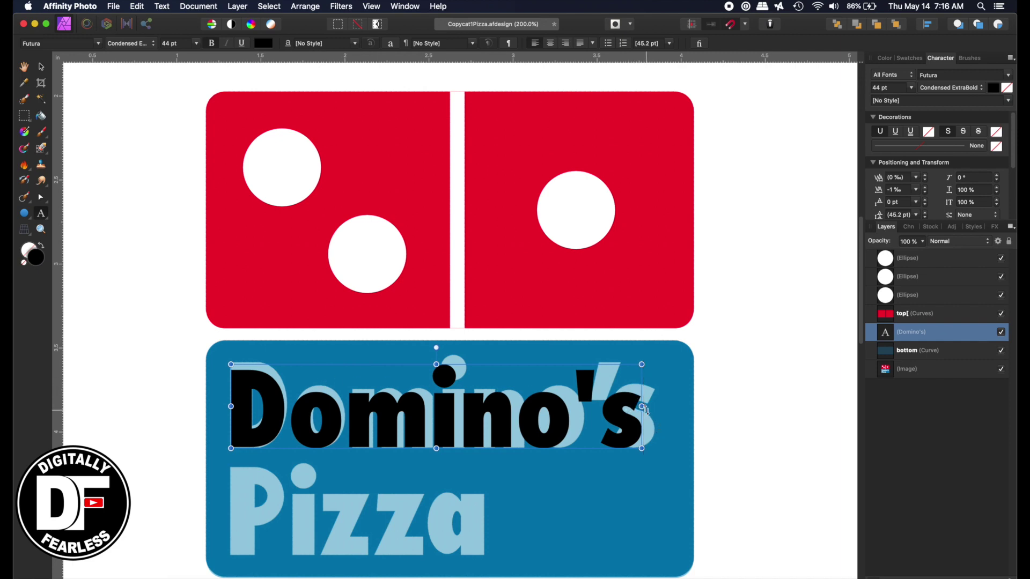
# - Stretch "Domino's" in width and height to match the original lettering, to about 0.547 in high and 48.2 pt
pyautogui.moveTo(646, 410); pyautogui.dragTo(658, 406)
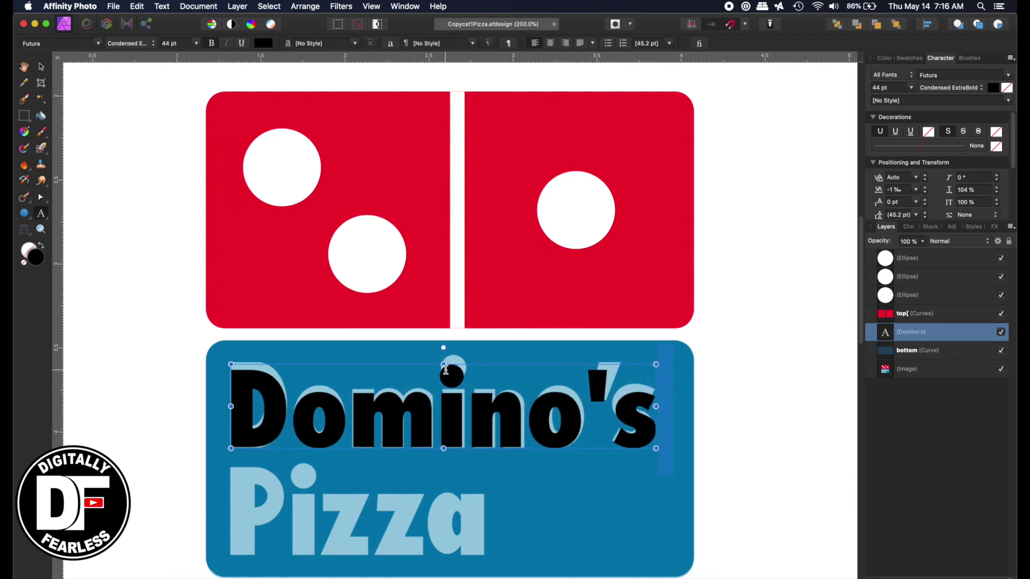
pyautogui.moveTo(444, 364); pyautogui.dragTo(446, 357)
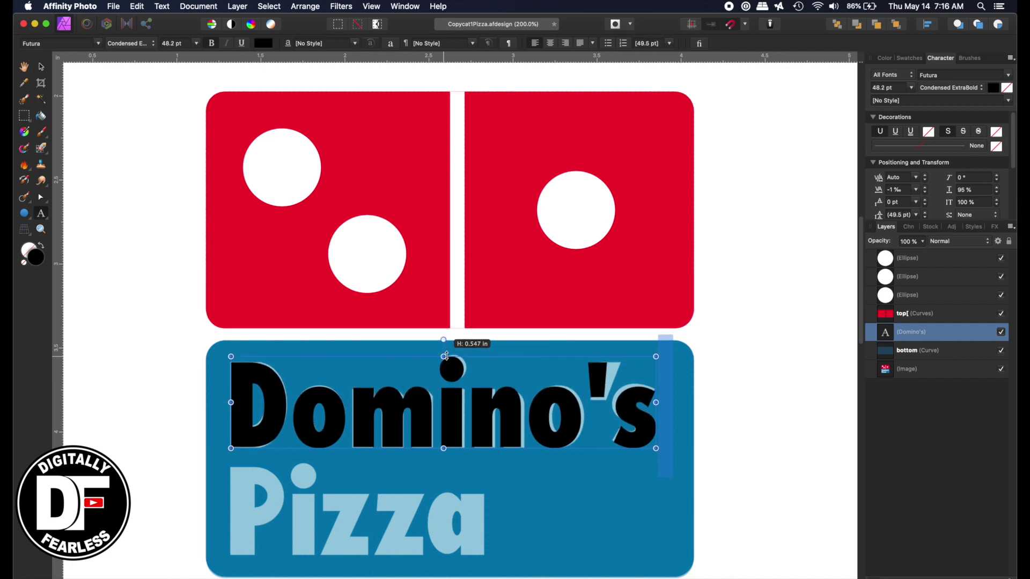
pyautogui.press('Escape')
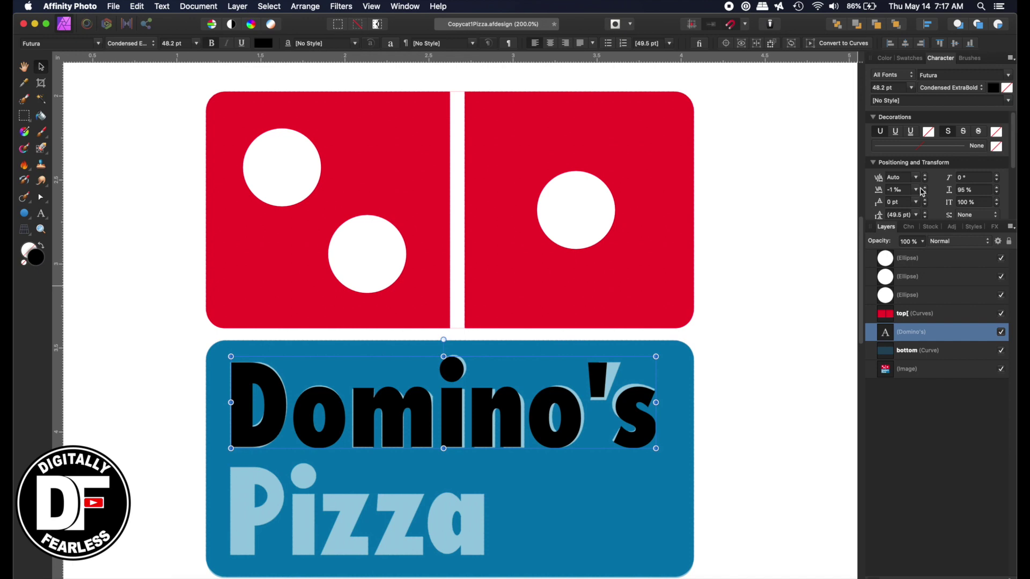
# - Set the tracking of "Domino's" to 5‰, and the tracking of its ending "o's" to -20‰
pyautogui.click(916, 190)
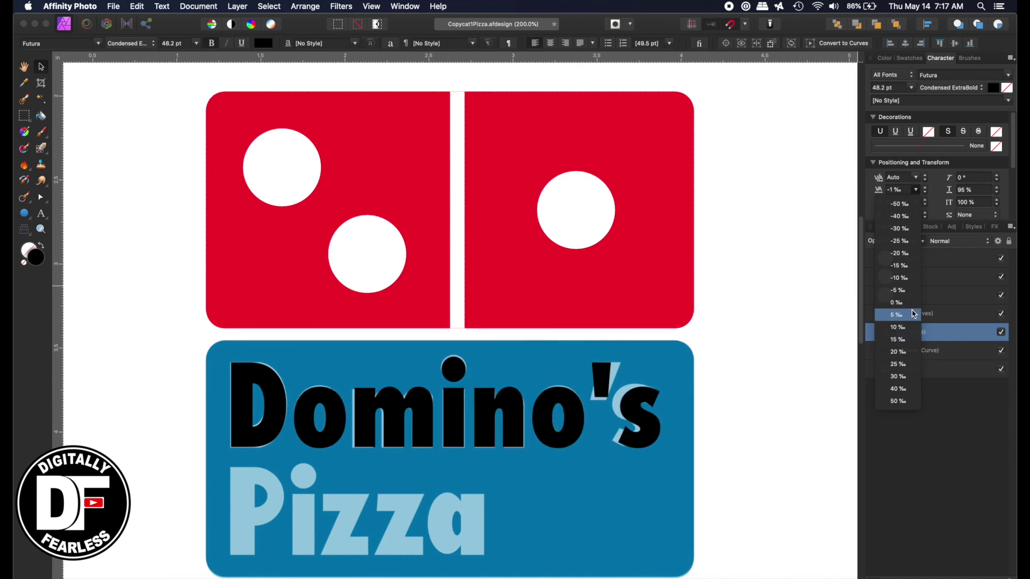
pyautogui.click(912, 316)
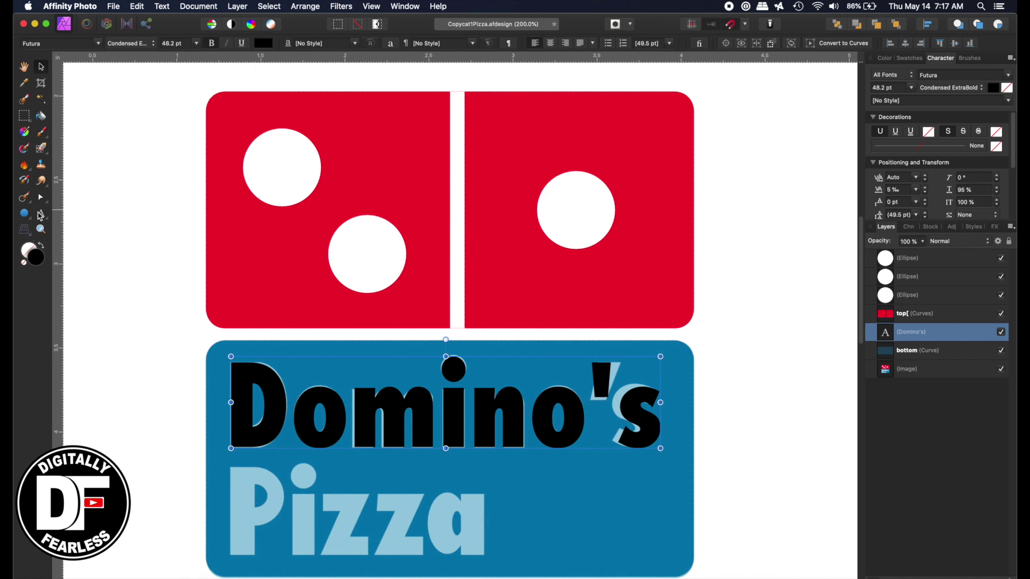
pyautogui.click(40, 214)
pyautogui.click(534, 401)
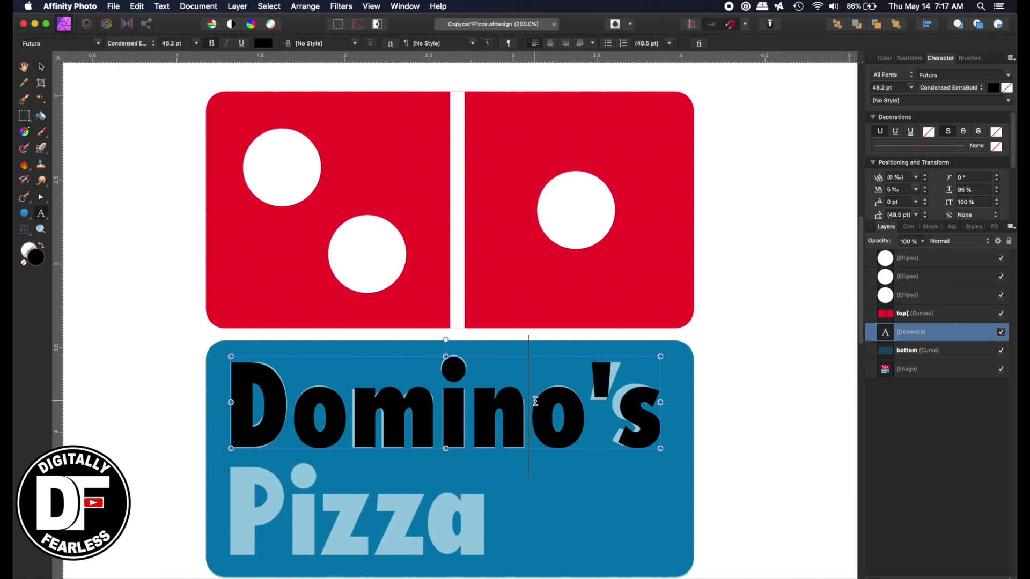
pyautogui.moveTo(536, 402); pyautogui.dragTo(660, 405)
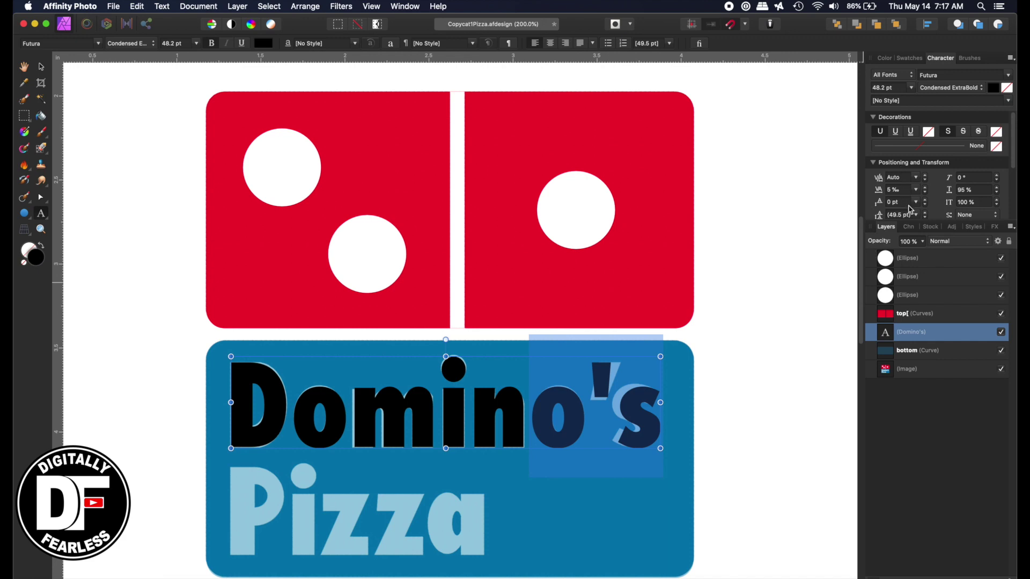
pyautogui.click(921, 192)
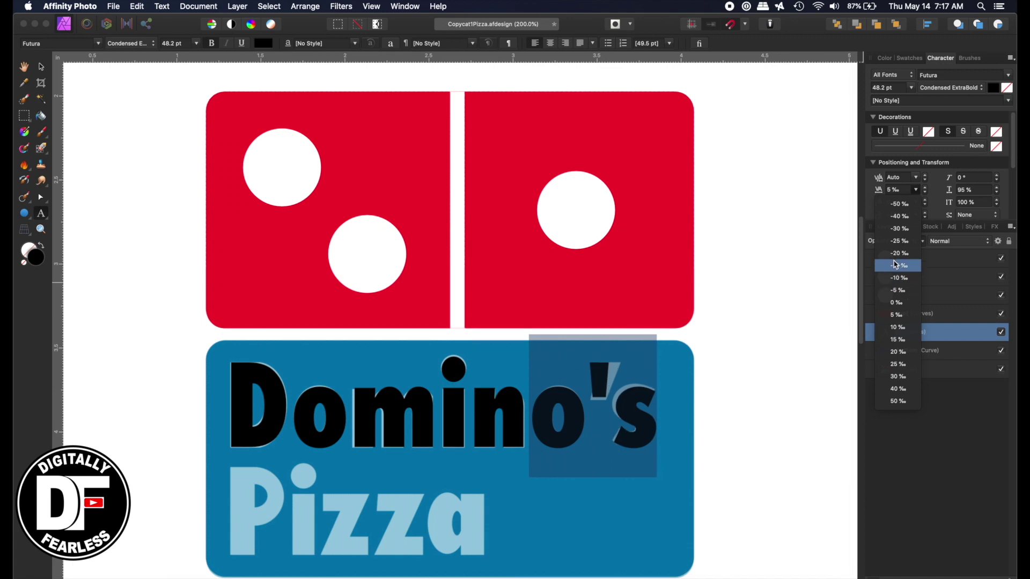
pyautogui.click(893, 253)
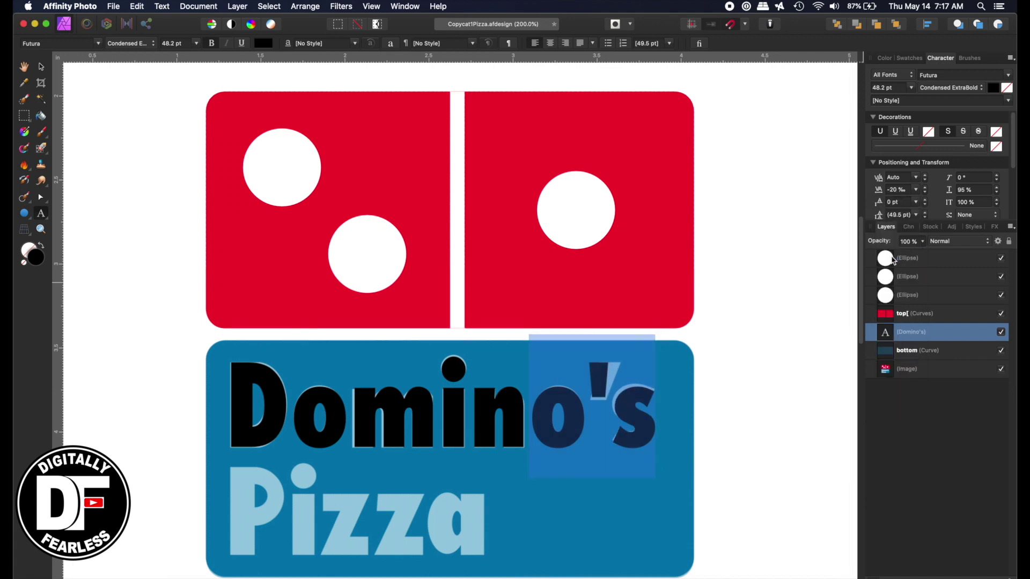
pyautogui.click(168, 321)
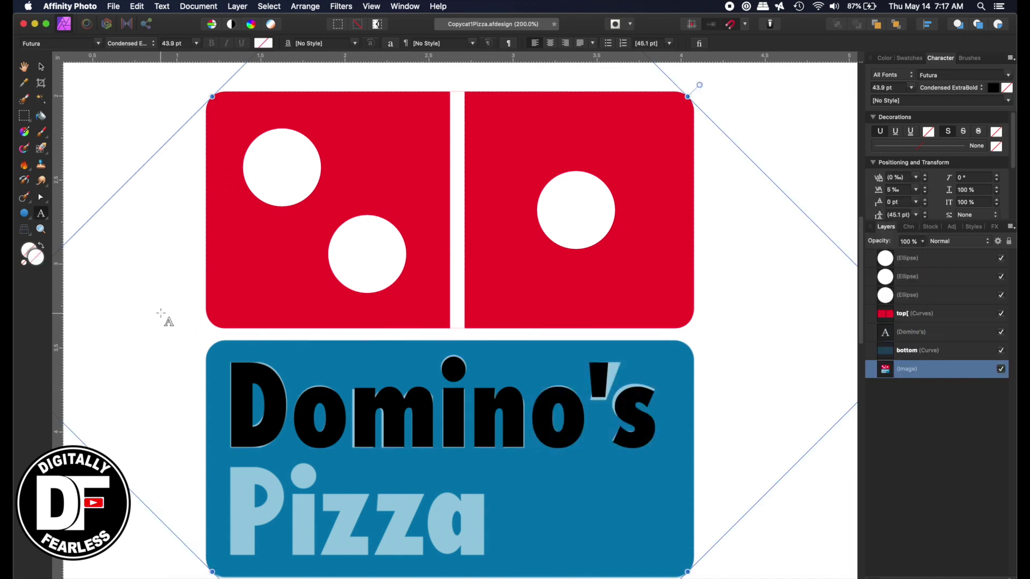
# - Duplicate the "Domino's" text and place the copy over the second line of lettering in the blue panel
pyautogui.click(42, 229)
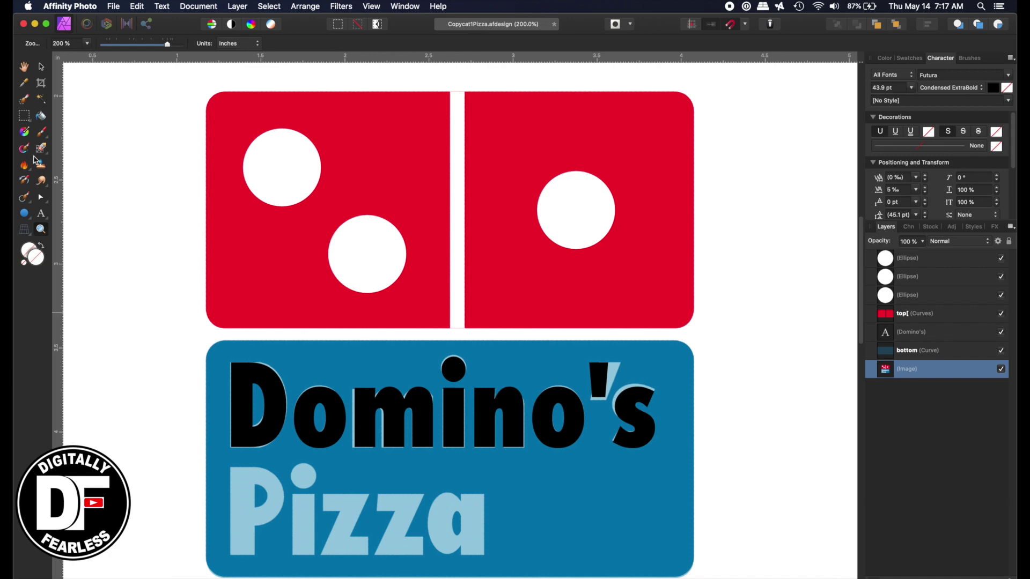
pyautogui.click(40, 67)
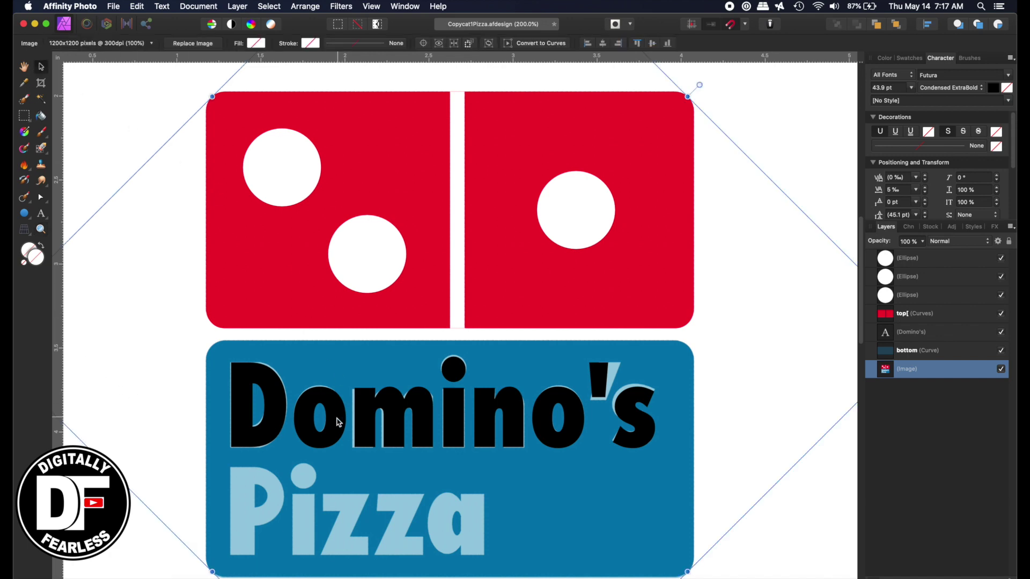
pyautogui.click(270, 404)
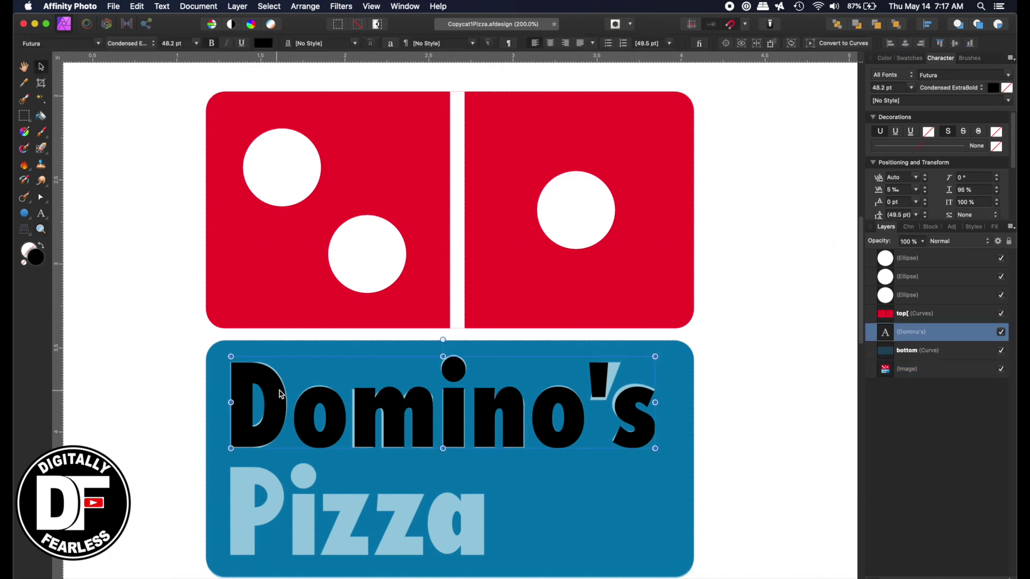
pyautogui.press('super+j')
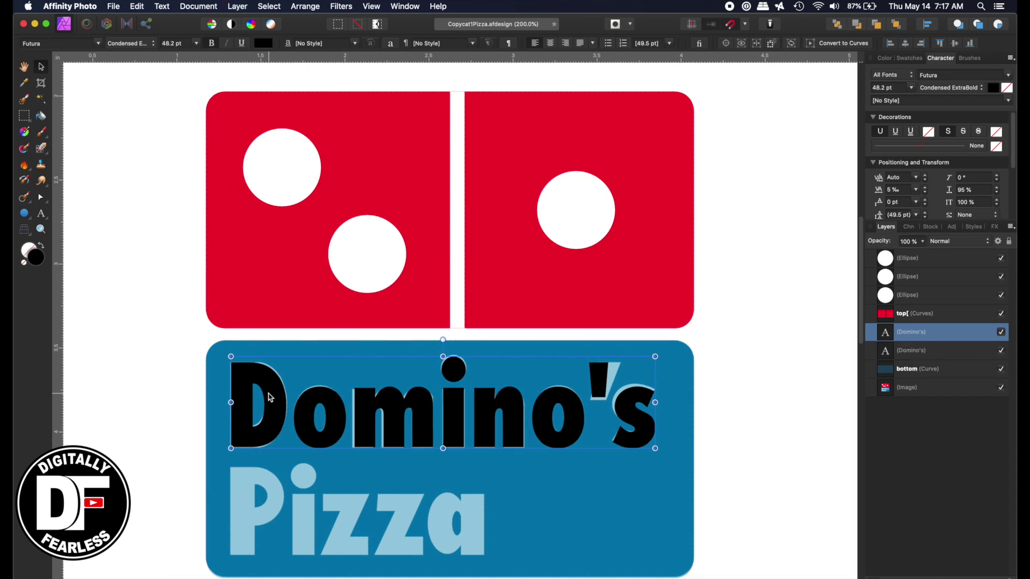
pyautogui.moveTo(283, 398); pyautogui.dragTo(286, 504)
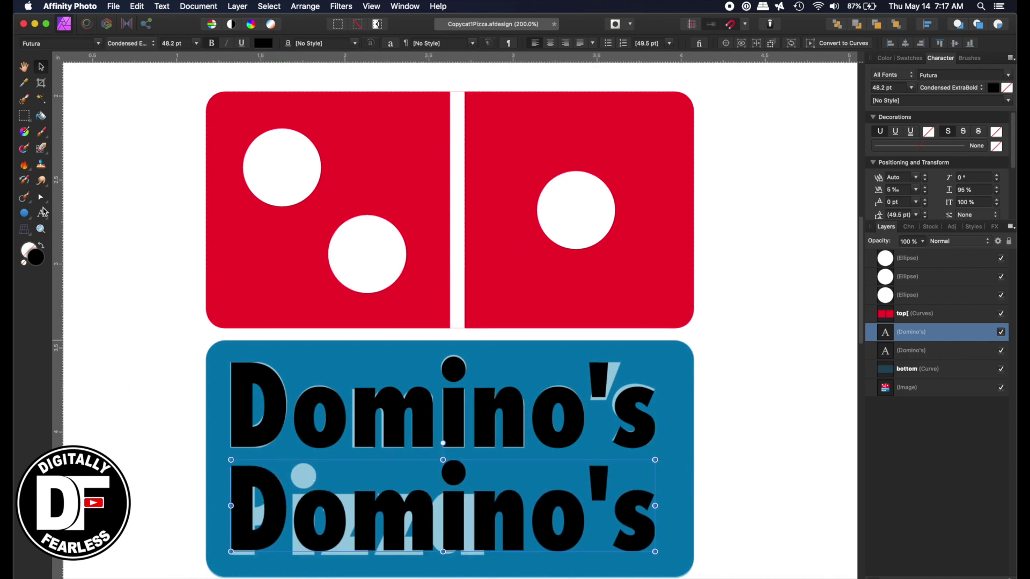
# - Replace the wording of the duplicated text with "Pizza"
pyautogui.click(41, 213)
pyautogui.moveTo(232, 490); pyautogui.dragTo(653, 503)
pyautogui.write('Pizza')
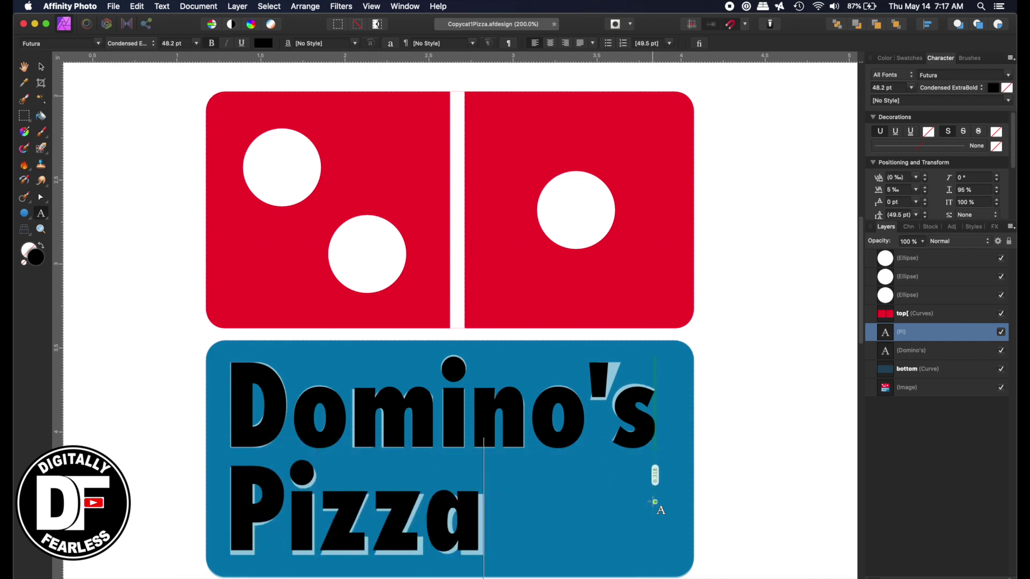
pyautogui.press('Escape')
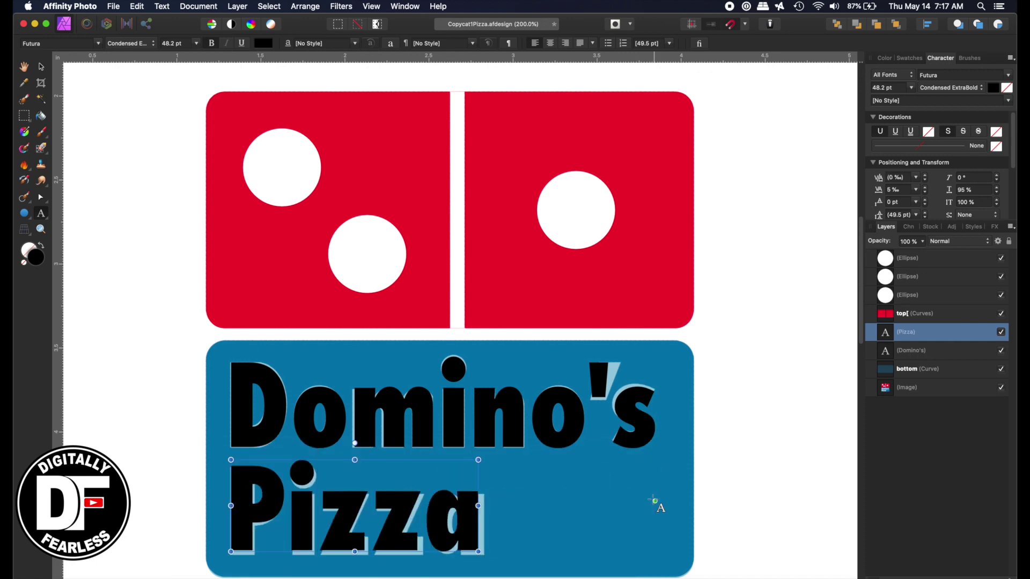
# - Widen the "Pizza" text slightly to match the original word, to about 96% horizontal scale
pyautogui.moveTo(479, 507); pyautogui.dragTo(481, 507)
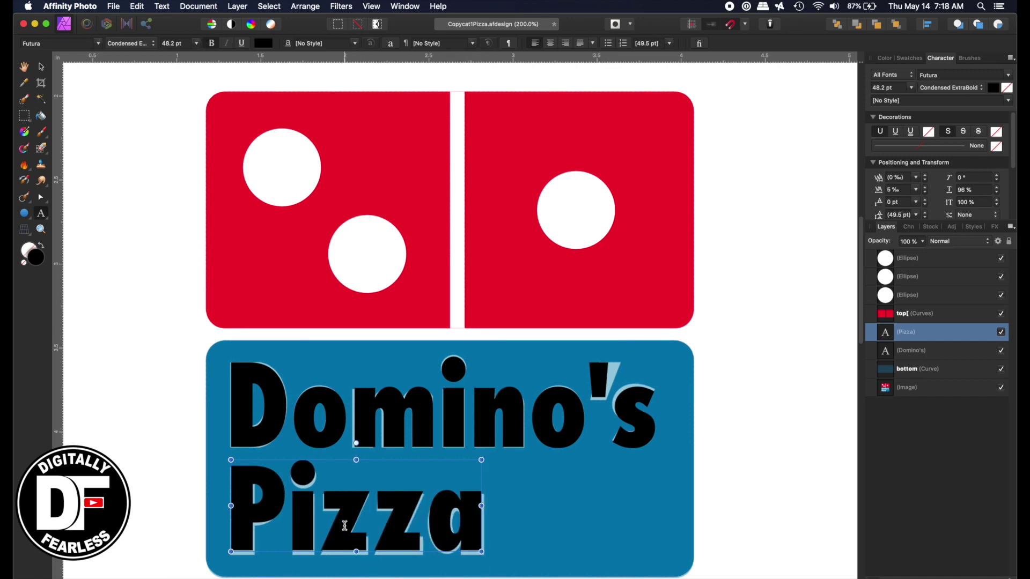
pyautogui.press('Escape')
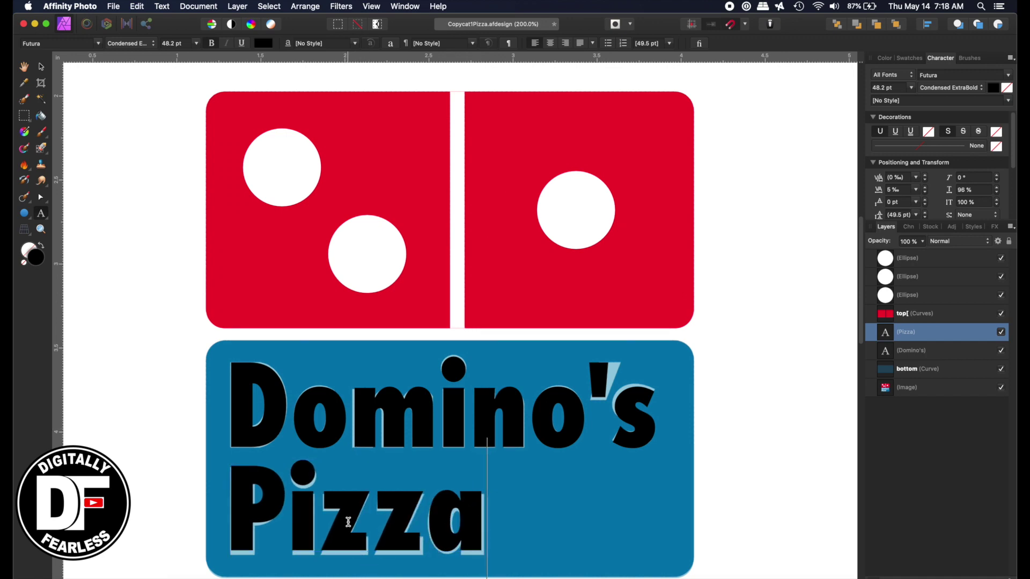
pyautogui.click(42, 66)
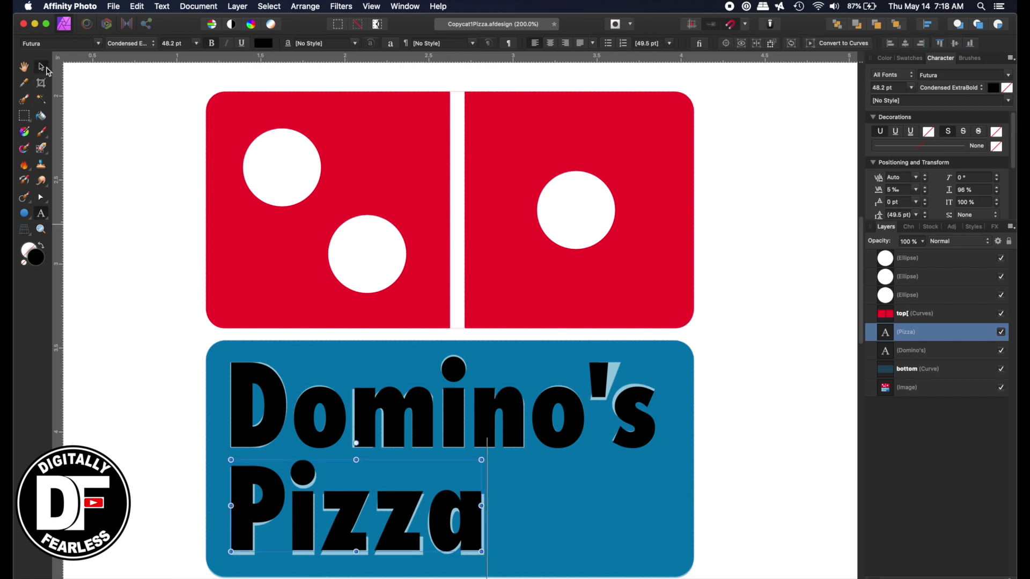
# - Nudge the "Pizza" text down slightly so its baseline matches the original lettering
pyautogui.press('Down')
pyautogui.press('Down')
pyautogui.press('Down')
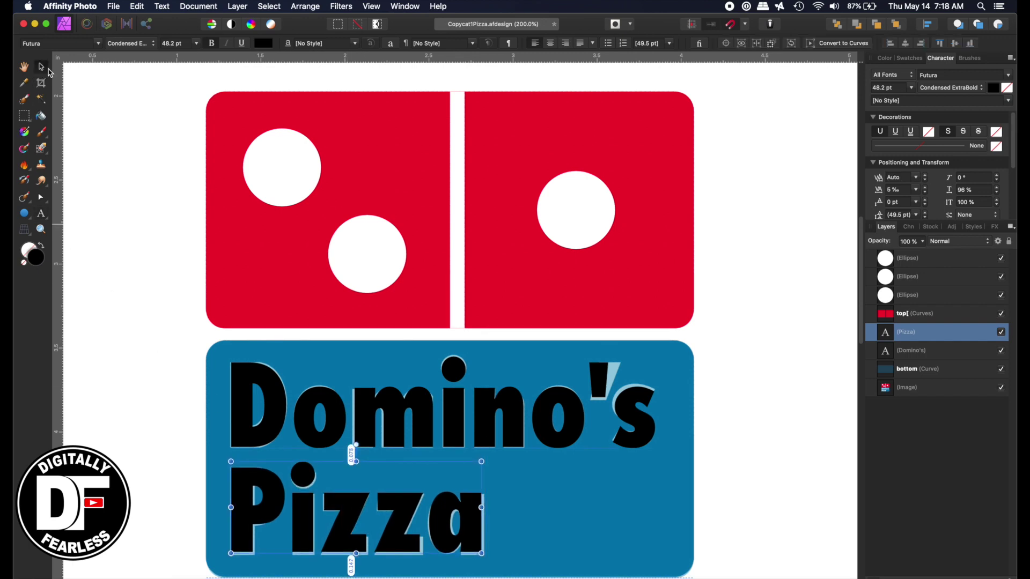
pyautogui.press('Right')
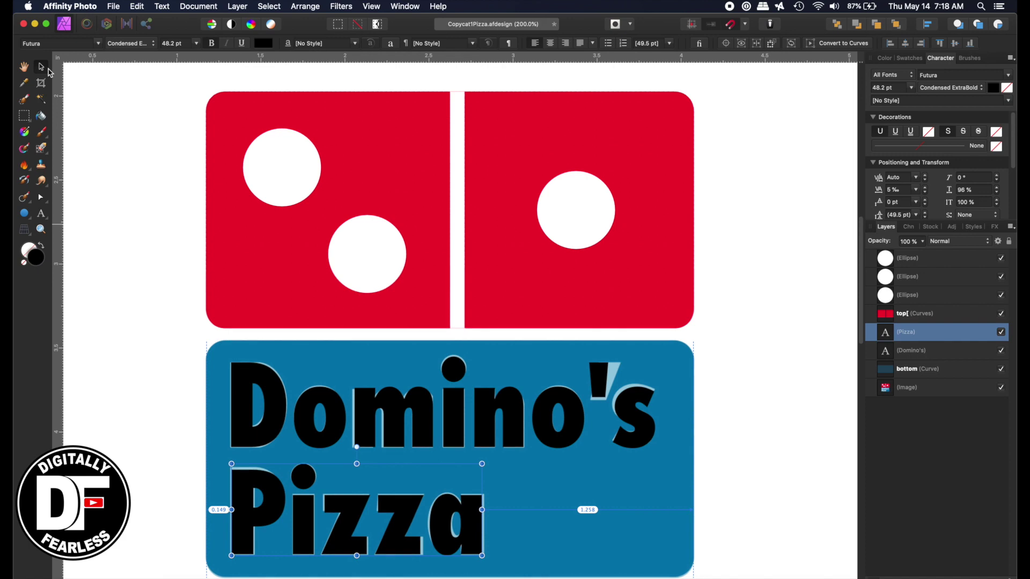
pyautogui.press('Left')
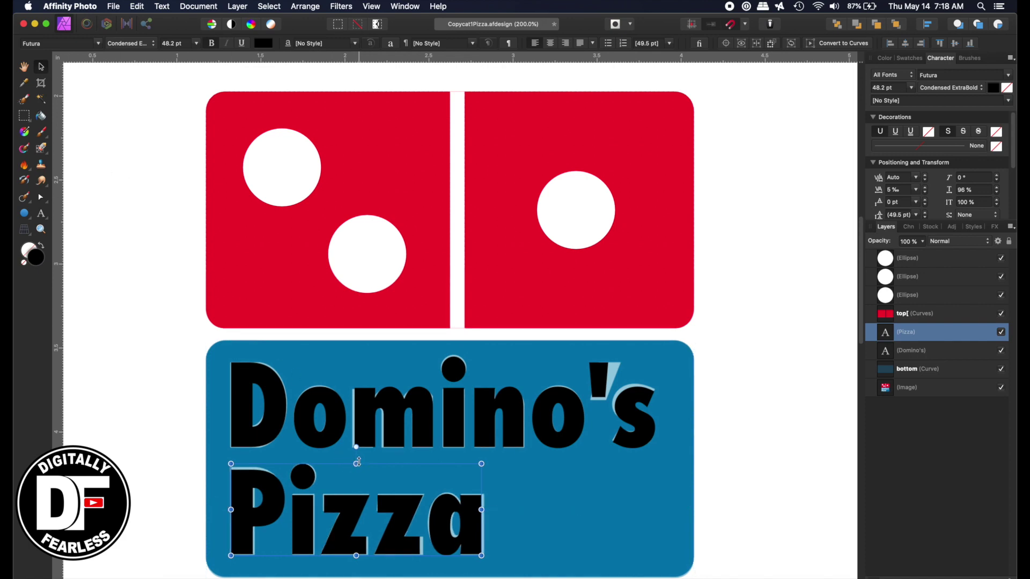
# - Stretch the "Pizza" text slightly taller to 50.2 pt at about 92% horizontal scale, fit its width, and deselect it
pyautogui.moveTo(356, 461); pyautogui.dragTo(357, 457)
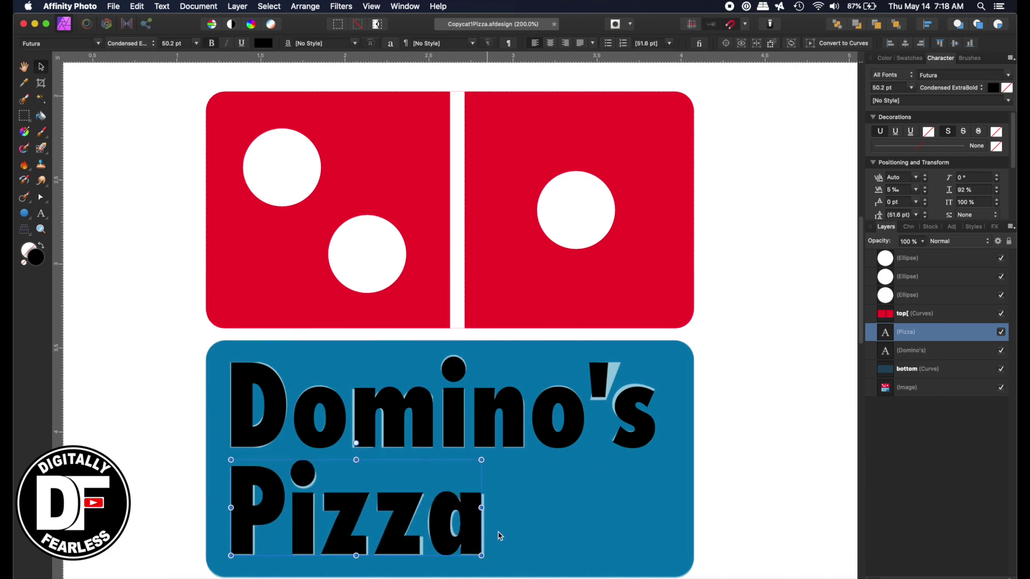
pyautogui.moveTo(483, 508); pyautogui.dragTo(482, 508)
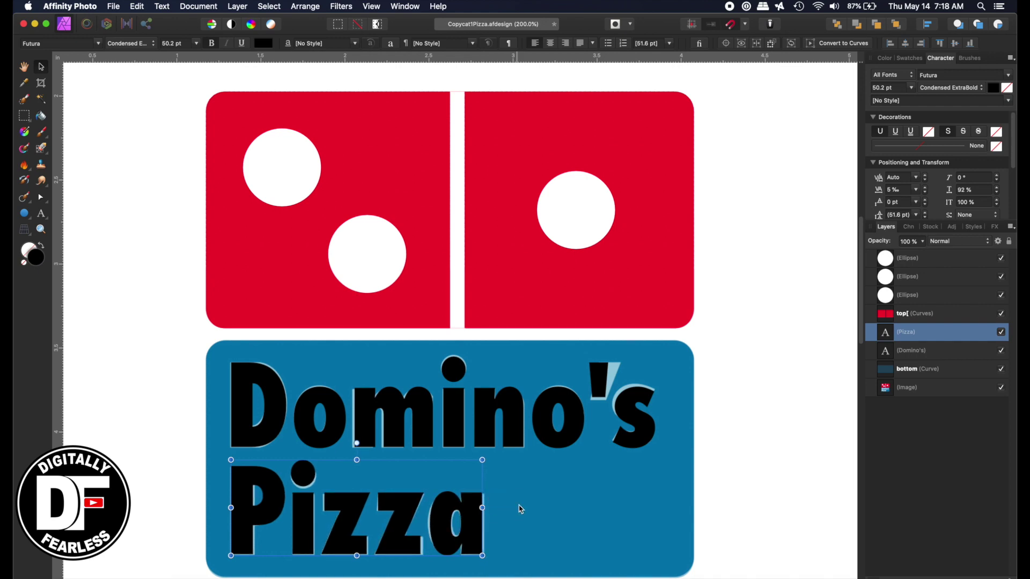
pyautogui.click(757, 435)
pyautogui.click(153, 545)
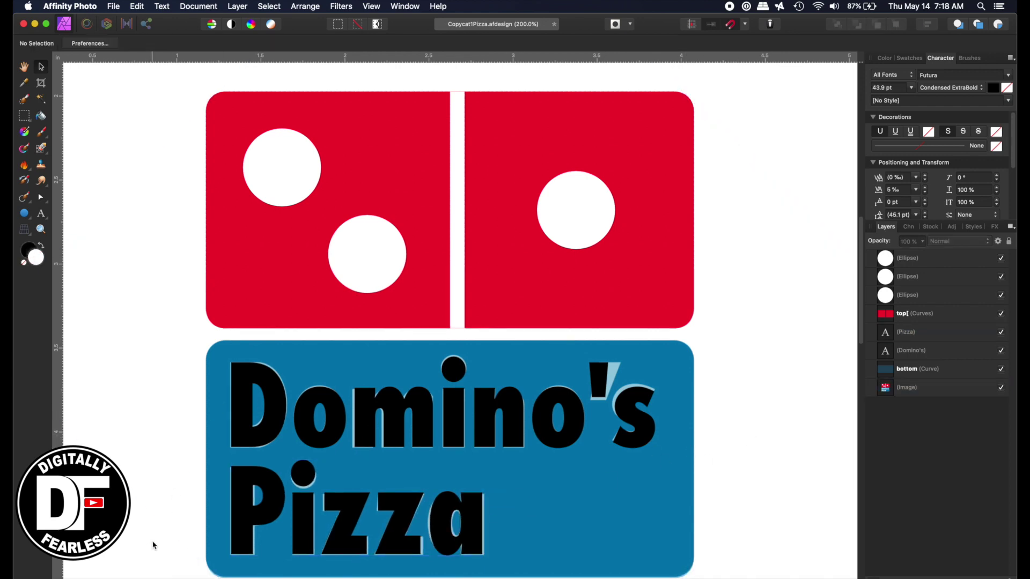
# - Move the "Domino's" text layer above "Pizza" and convert it to curves
pyautogui.click(257, 436)
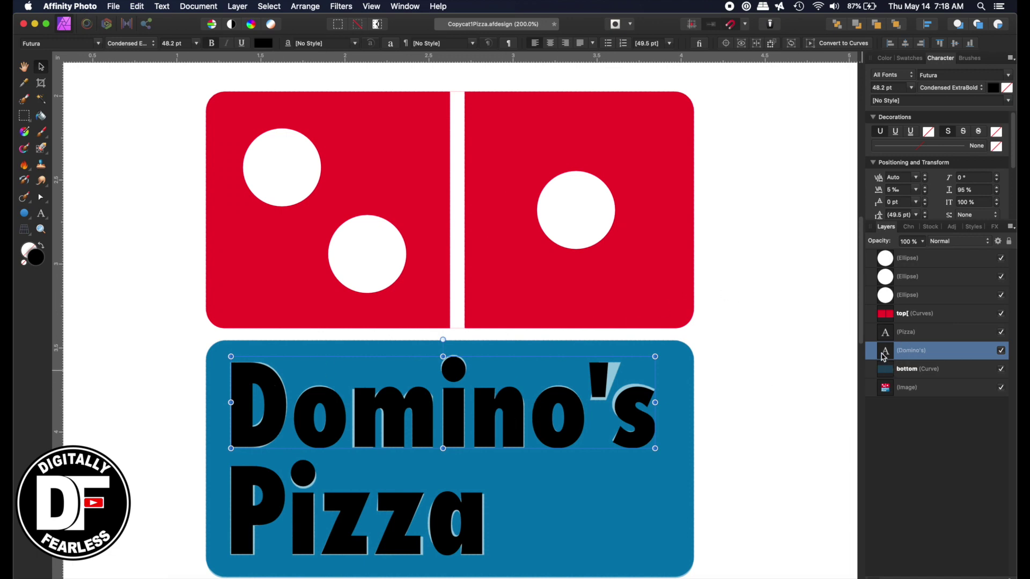
pyautogui.moveTo(884, 356); pyautogui.dragTo(881, 329)
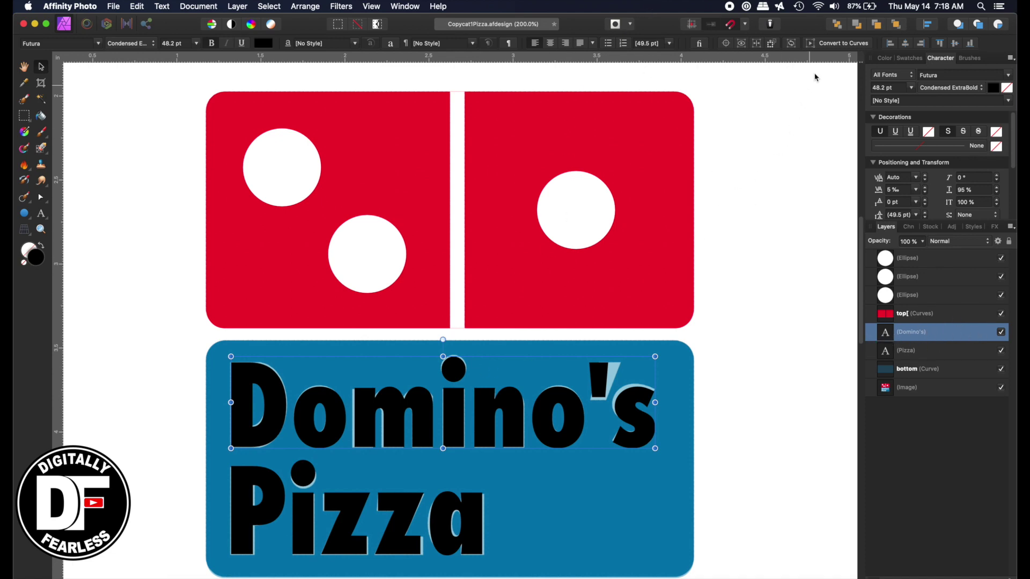
pyautogui.click(840, 45)
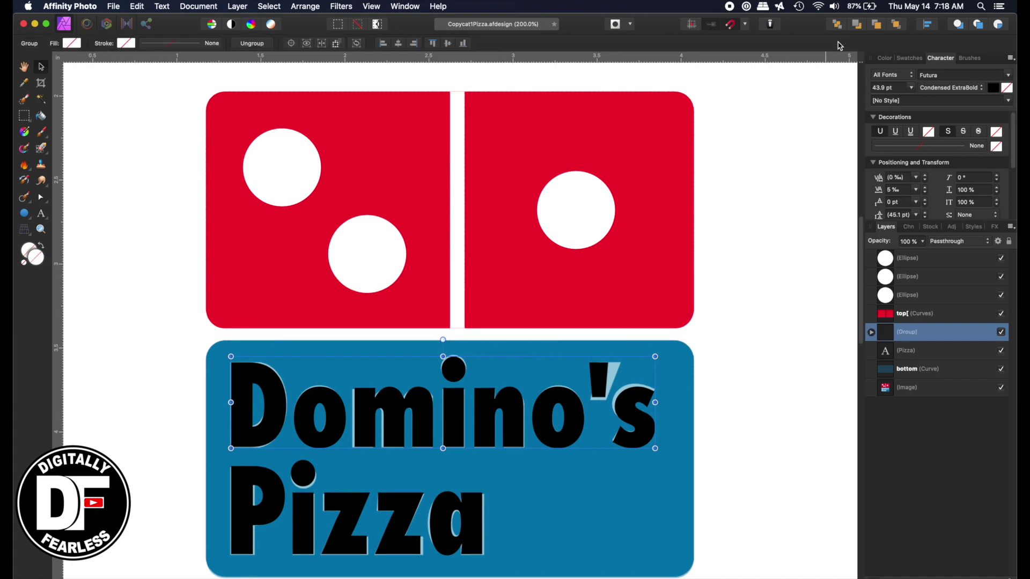
# - Expand the converted "Domino's" group and step through its individual letter curves
pyautogui.click(873, 333)
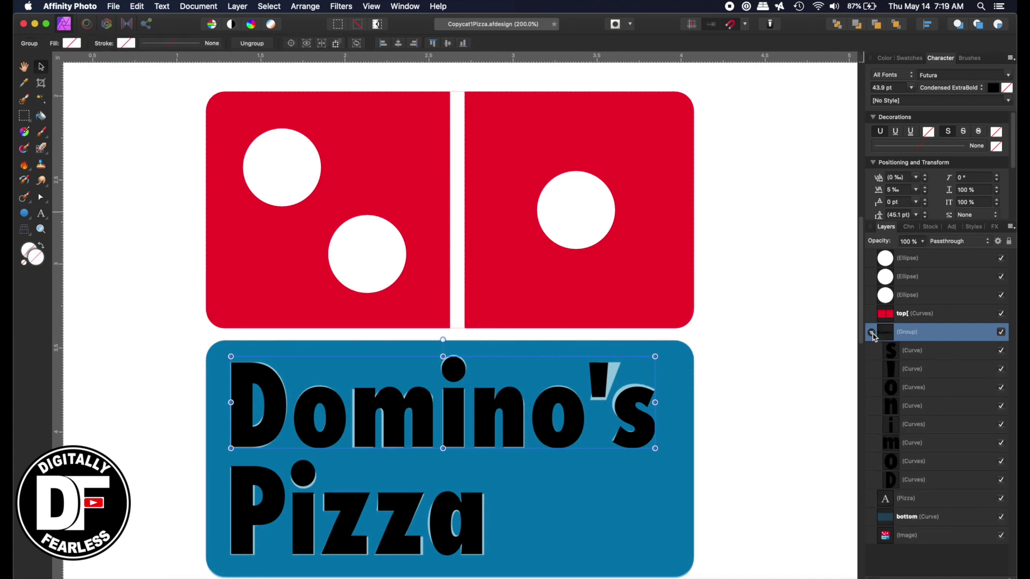
pyautogui.click(901, 351)
pyautogui.click(899, 373)
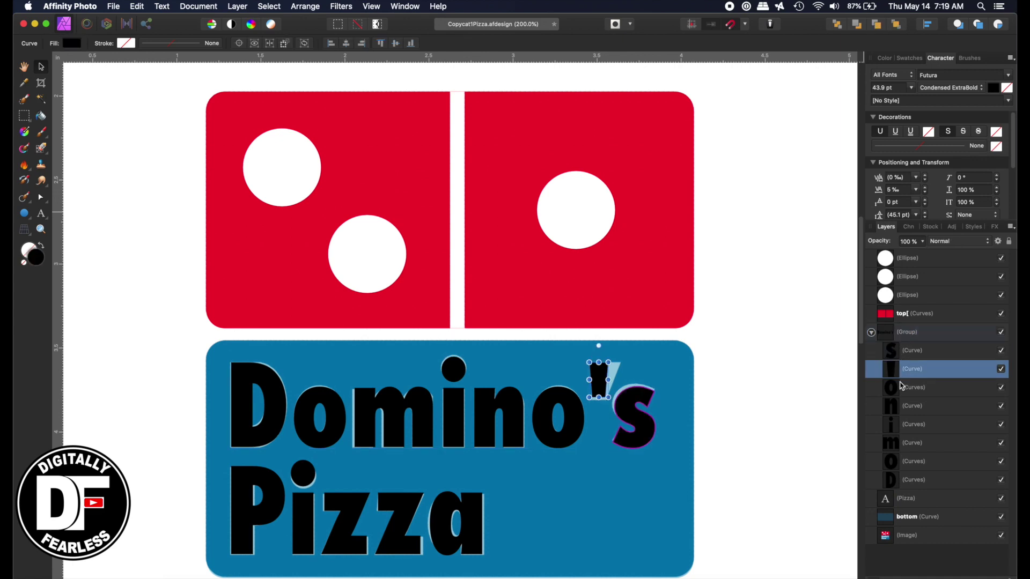
pyautogui.click(902, 393)
pyautogui.click(897, 410)
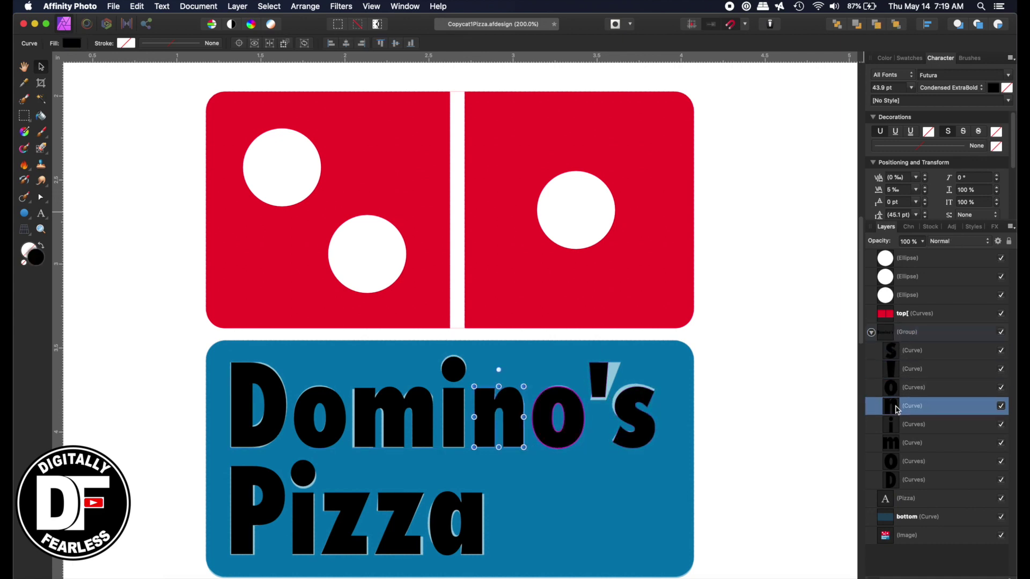
# - Reshape the final "s" of "Domino's" with the Node Tool, moving its left and upper nodes out to the original outline
pyautogui.click(894, 355)
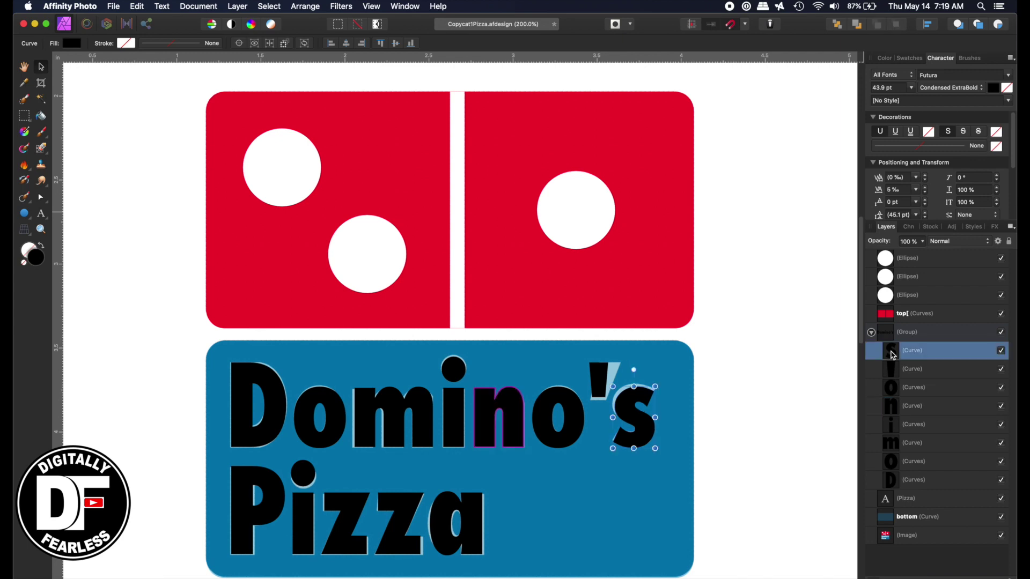
pyautogui.click(41, 229)
pyautogui.click(627, 389)
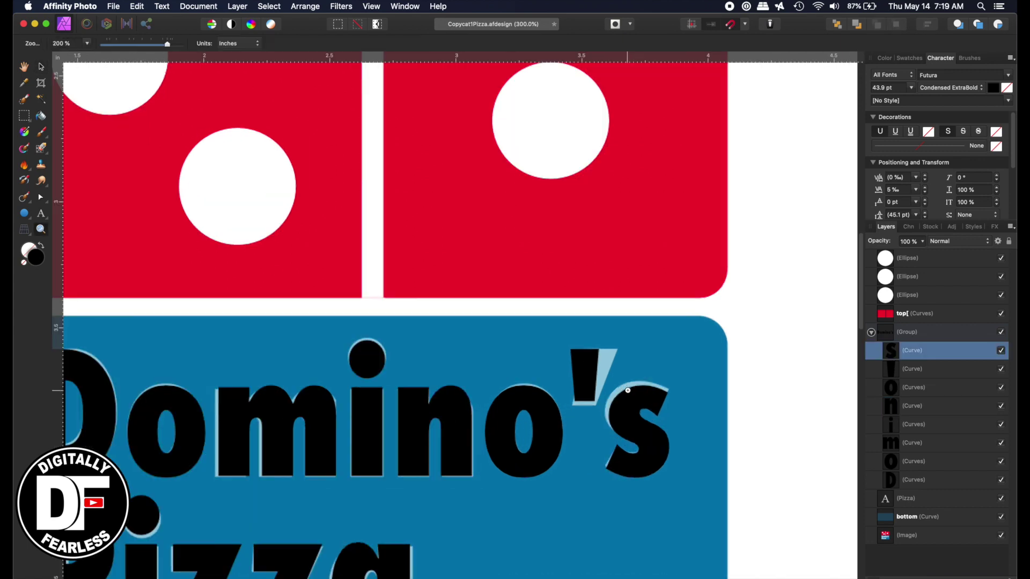
pyautogui.click(627, 389)
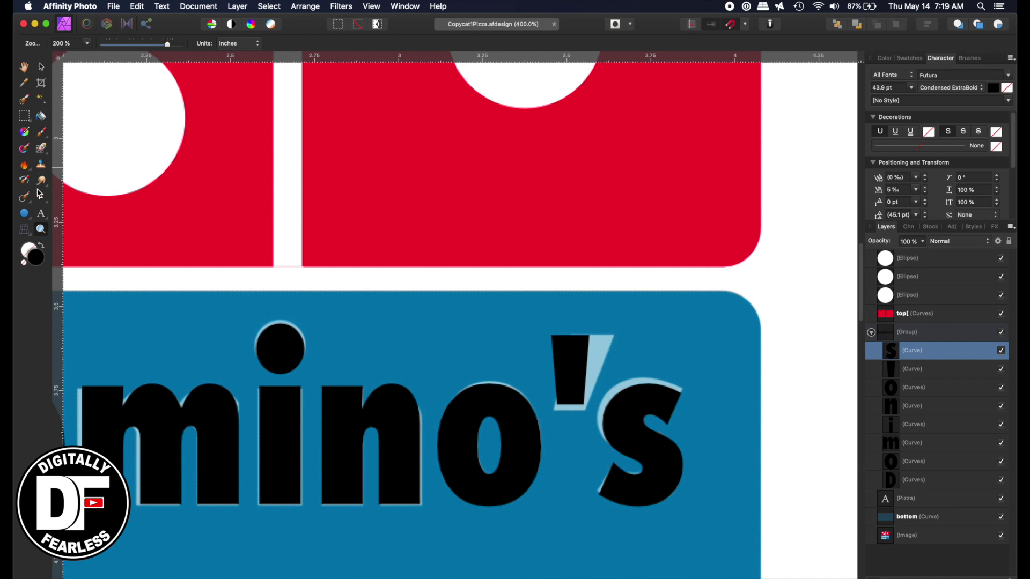
pyautogui.click(43, 200)
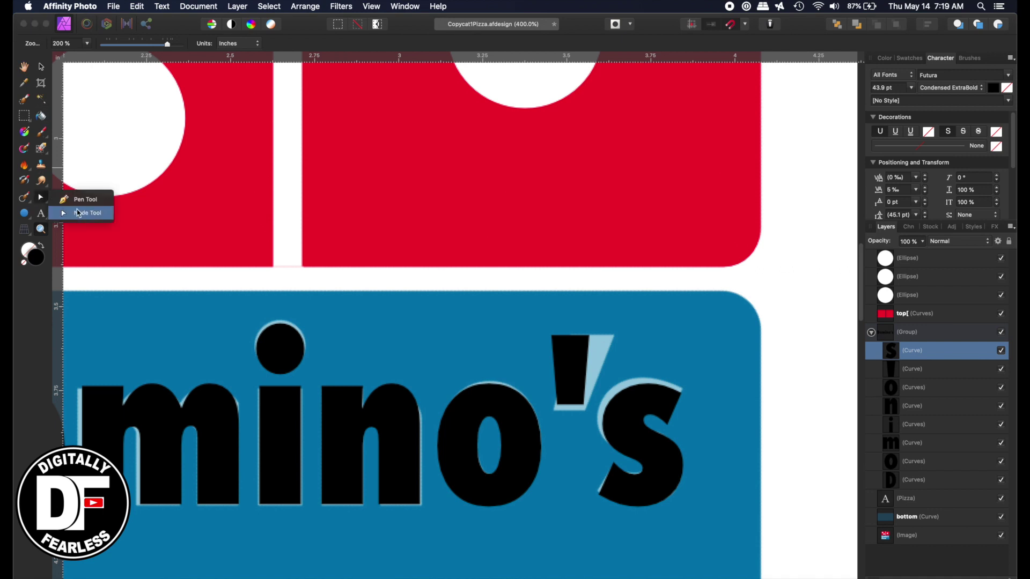
pyautogui.click(79, 213)
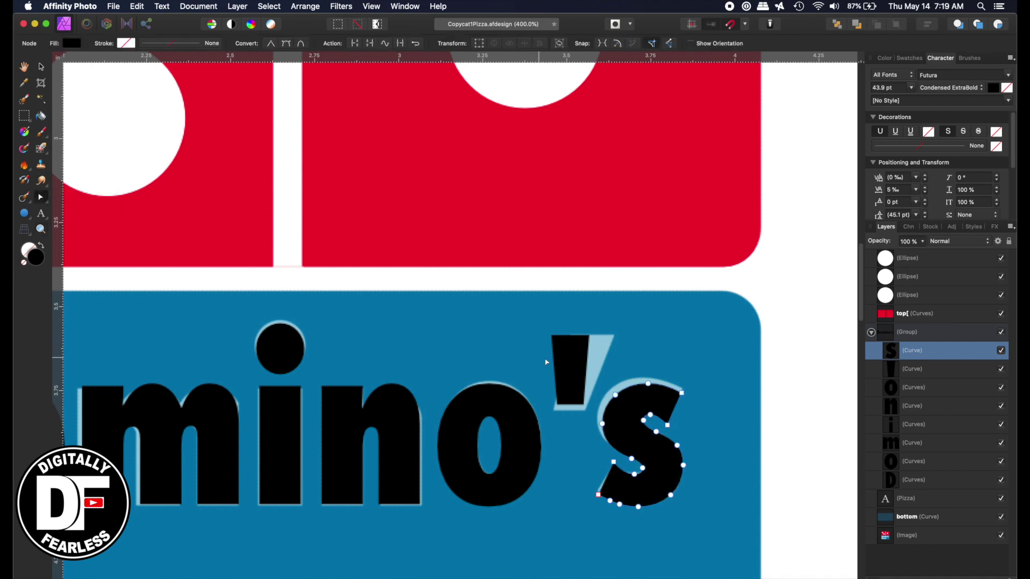
pyautogui.click(600, 423)
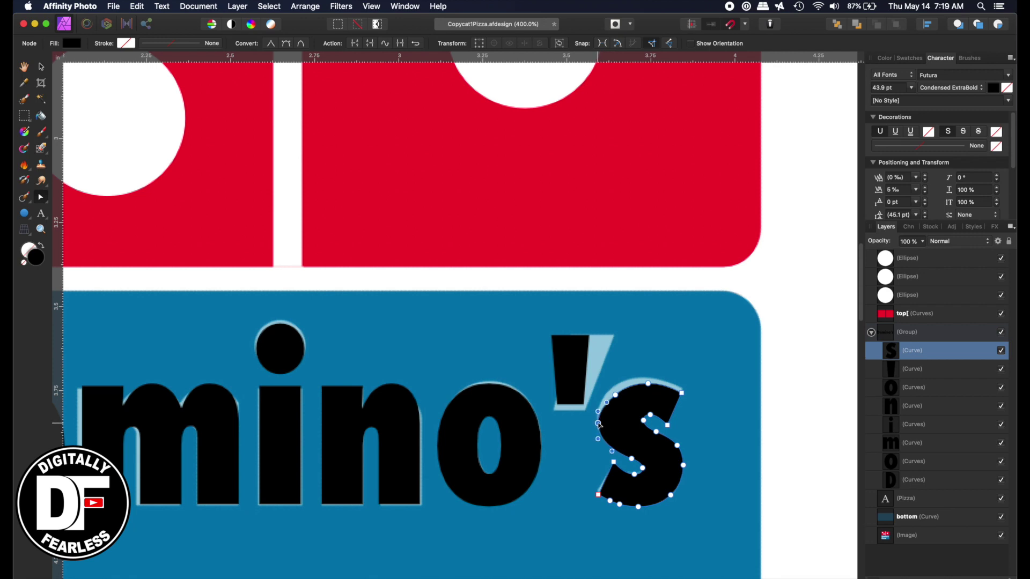
pyautogui.click(609, 393)
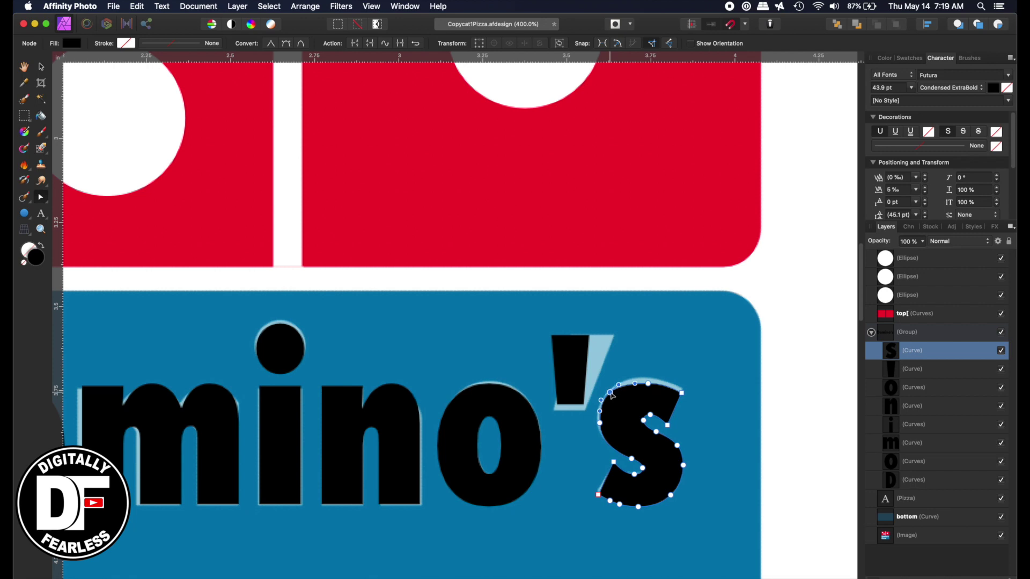
pyautogui.moveTo(649, 383); pyautogui.dragTo(684, 393)
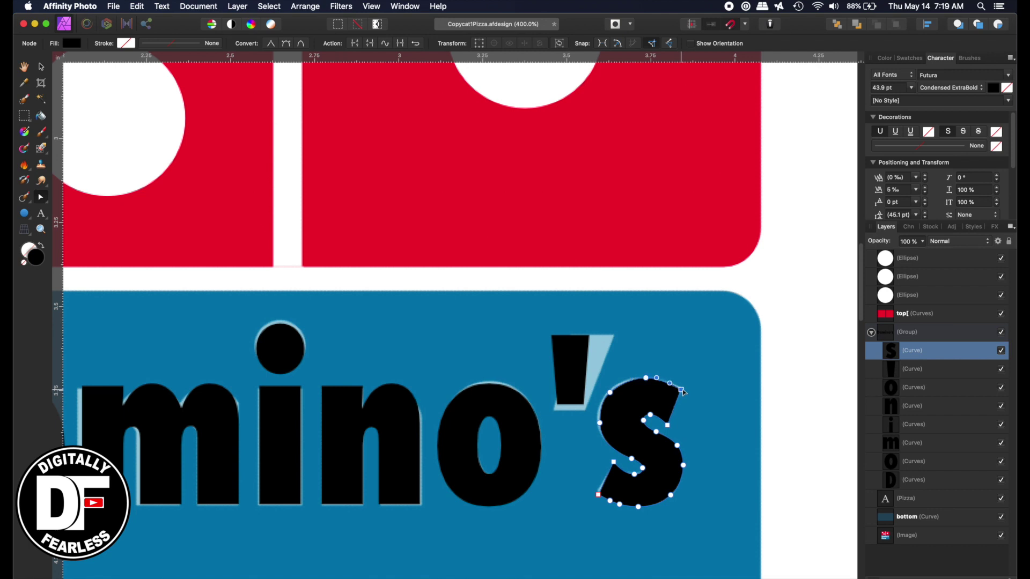
pyautogui.click(609, 394)
pyautogui.click(598, 425)
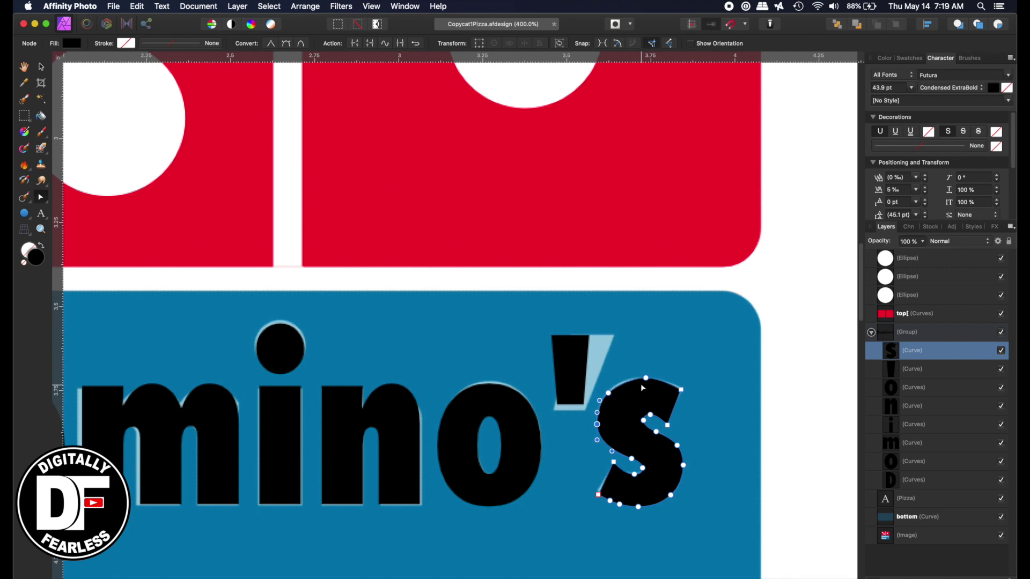
# - Refine the upper-left curve of the "s" and extend its lower-left corner node to the original letter's edge
pyautogui.press('super+minus')
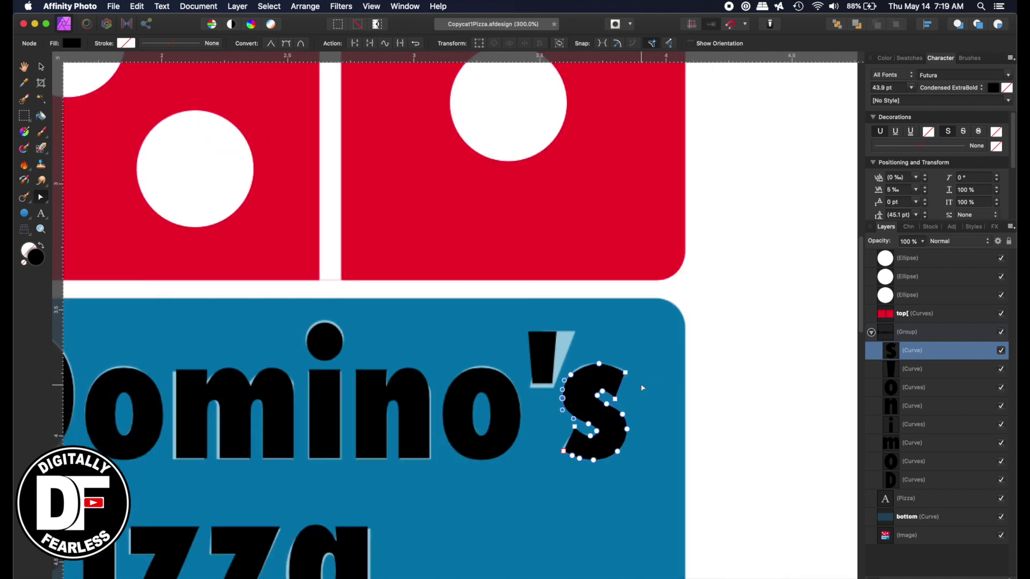
pyautogui.press('super+plus')
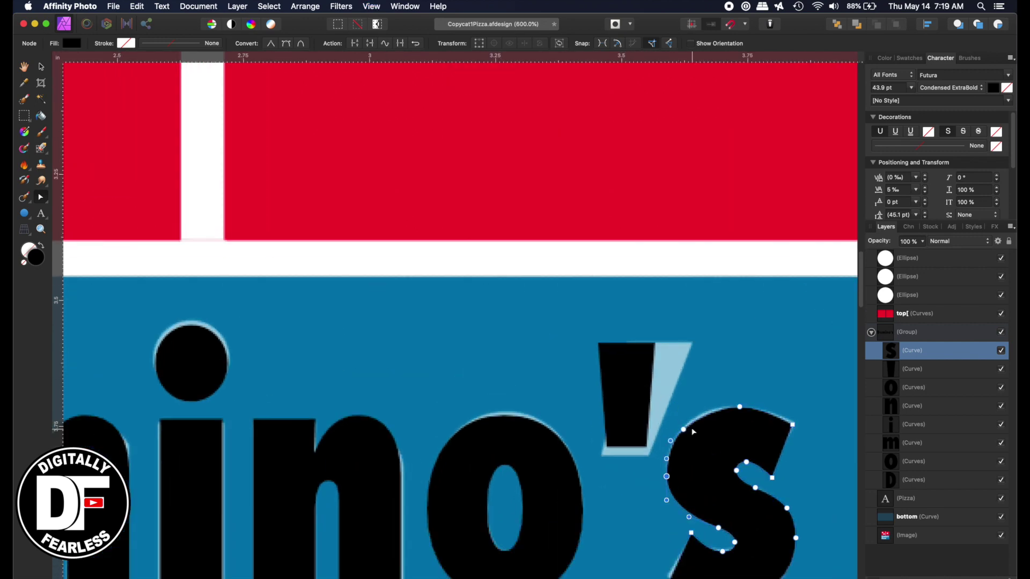
pyautogui.click(683, 429)
pyautogui.moveTo(698, 417); pyautogui.dragTo(699, 414)
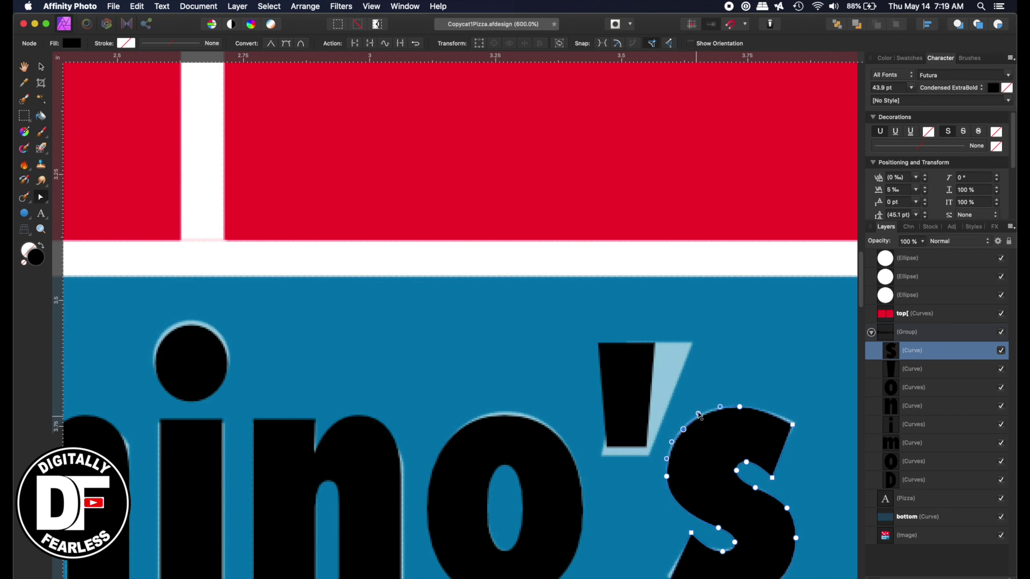
pyautogui.scroll(-3, 684, 494)
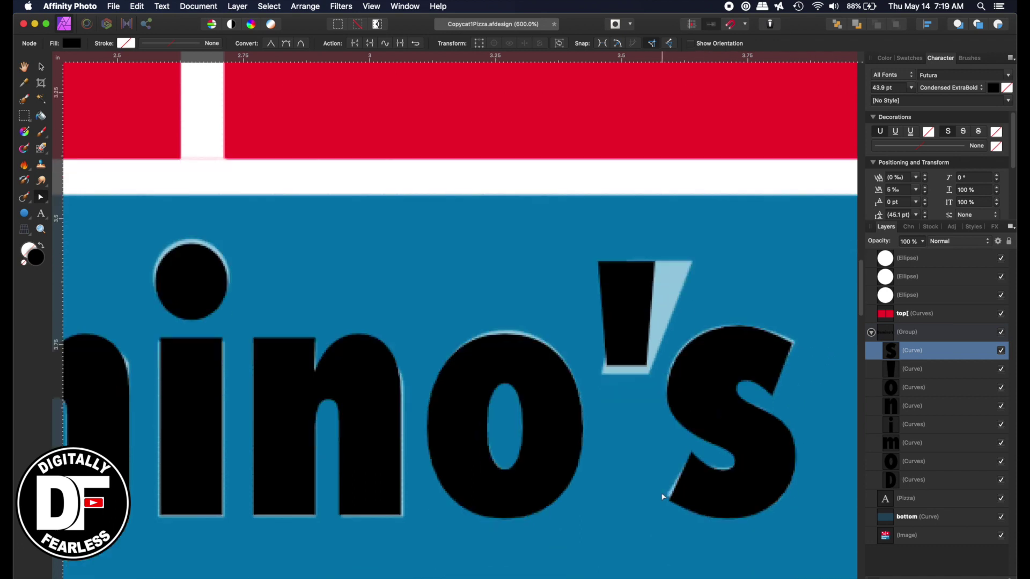
pyautogui.click(668, 502)
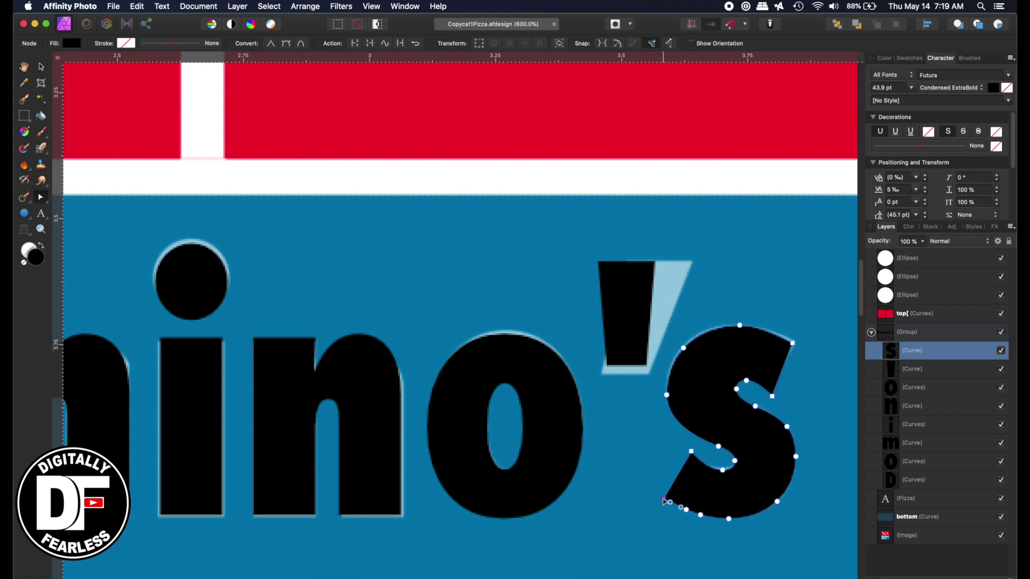
# - Move the four corner nodes of the apostrophe in "Domino's" to match the slanted apostrophe of the original
pyautogui.click(41, 67)
pyautogui.click(630, 291)
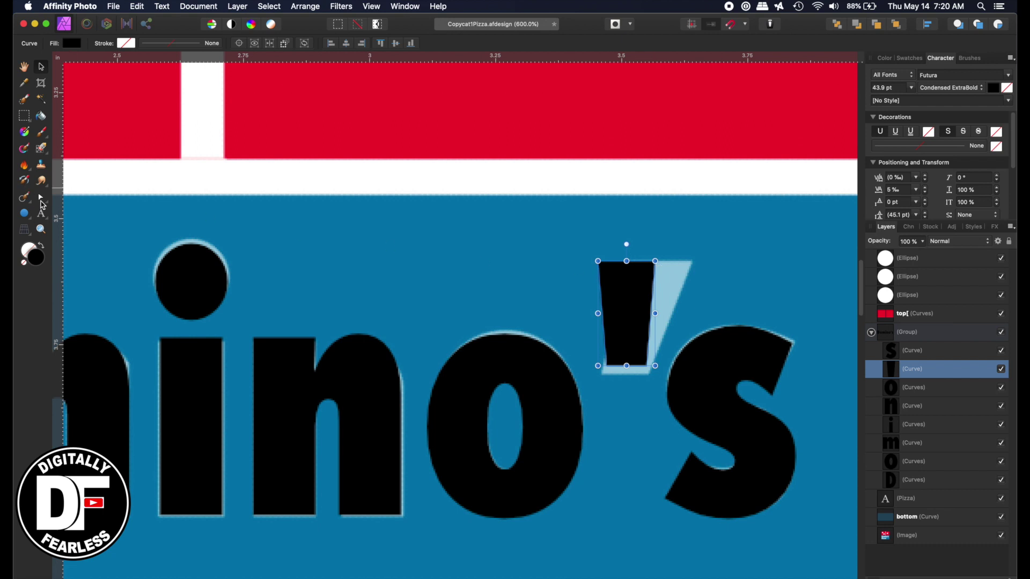
pyautogui.click(42, 198)
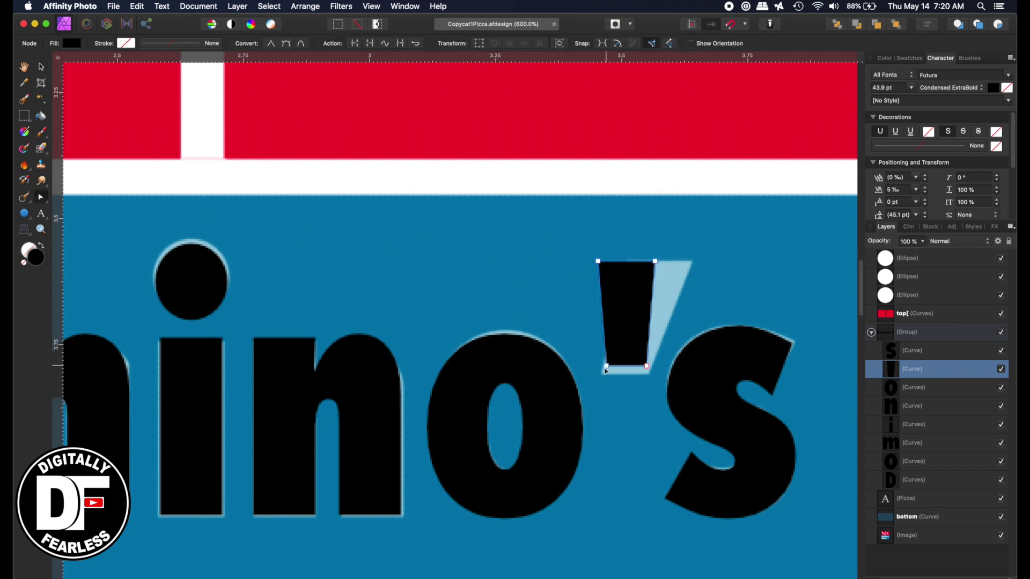
pyautogui.moveTo(605, 371); pyautogui.dragTo(652, 374)
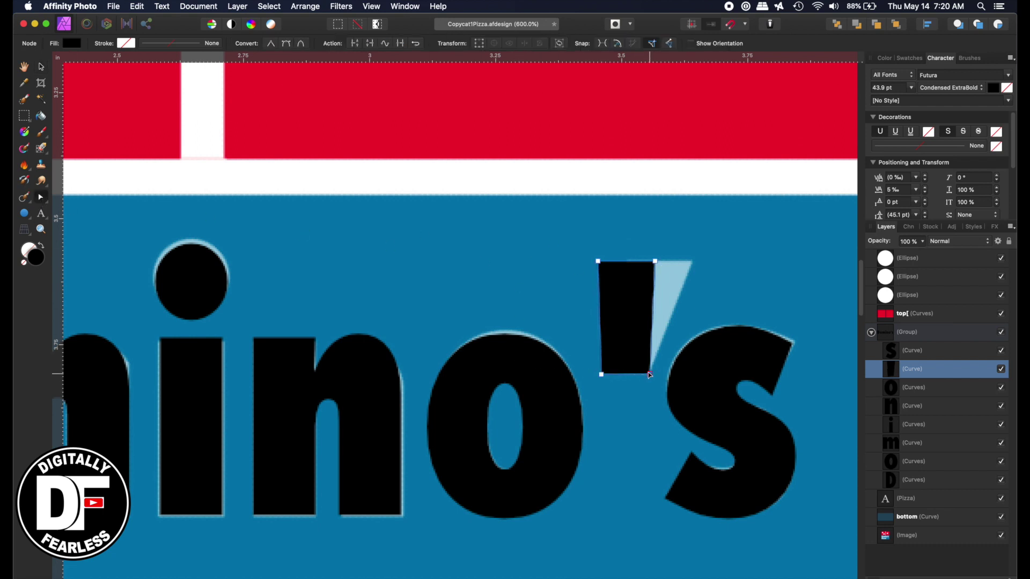
pyautogui.moveTo(655, 262); pyautogui.dragTo(693, 259)
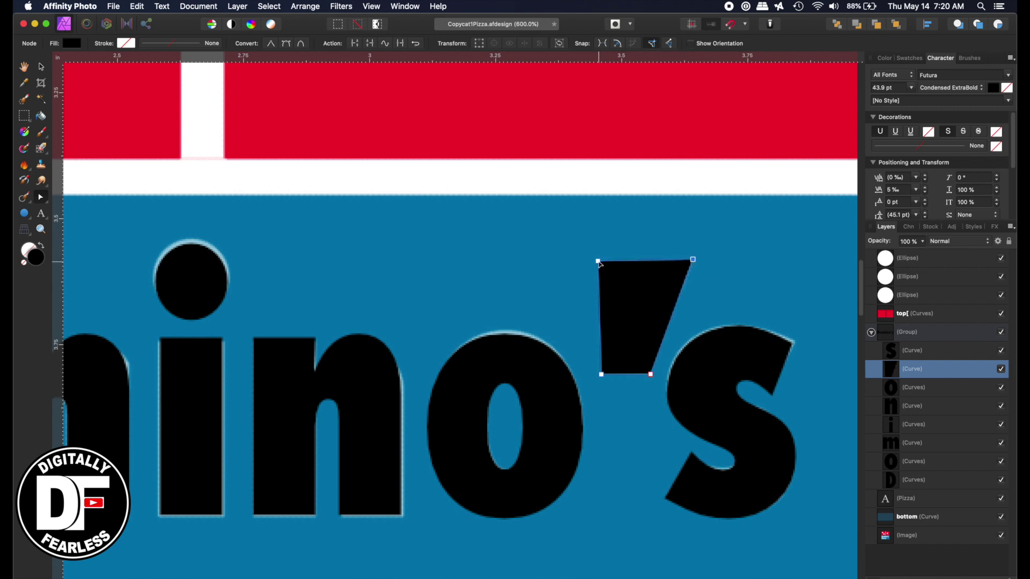
pyautogui.moveTo(599, 263); pyautogui.dragTo(626, 260)
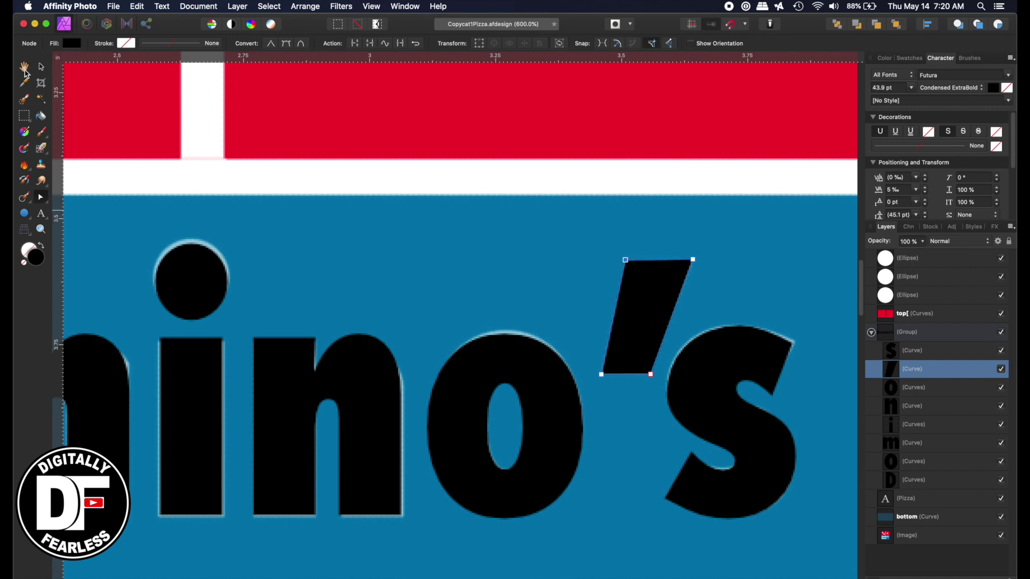
pyautogui.doubleClick(25, 67)
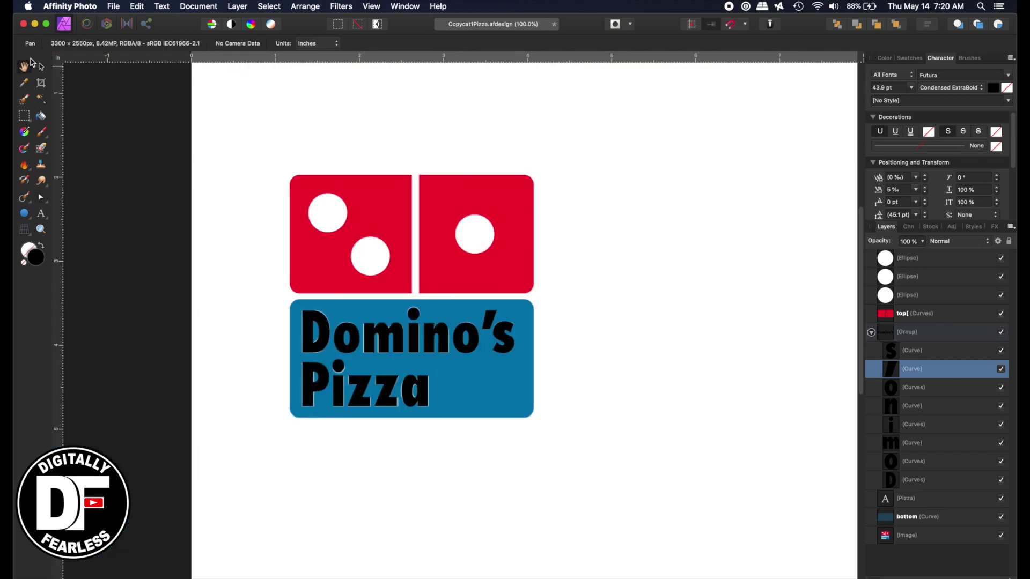
pyautogui.click(42, 67)
pyautogui.click(646, 315)
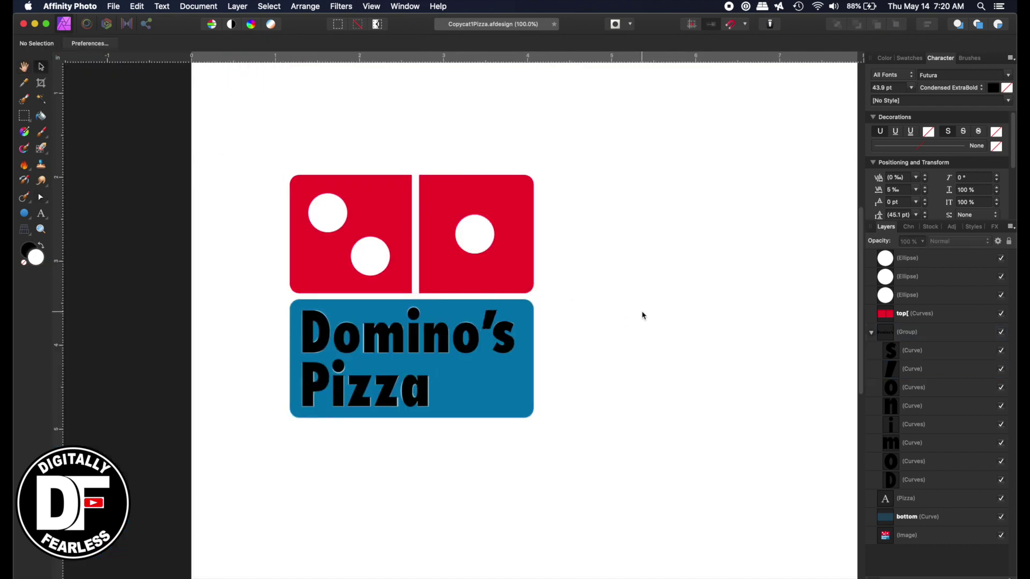
pyautogui.press('super+2')
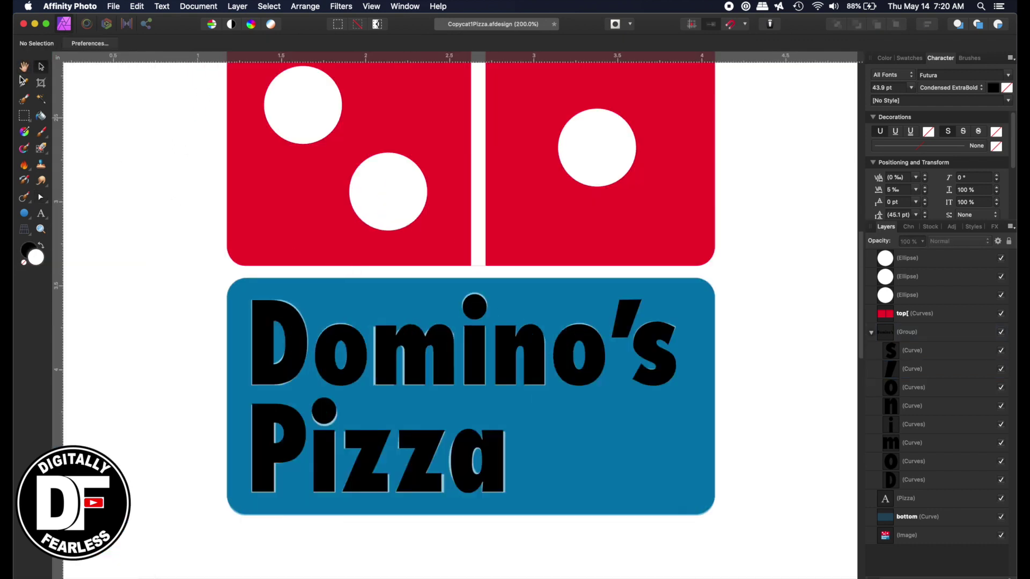
pyautogui.click(188, 167)
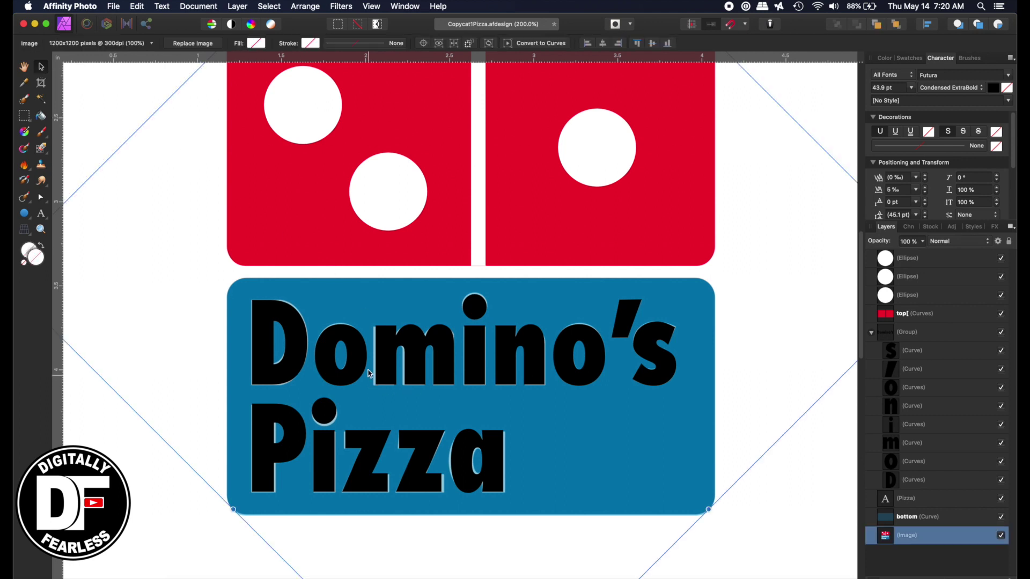
# - Fill the "Domino's" letter group with white
pyautogui.click(355, 356)
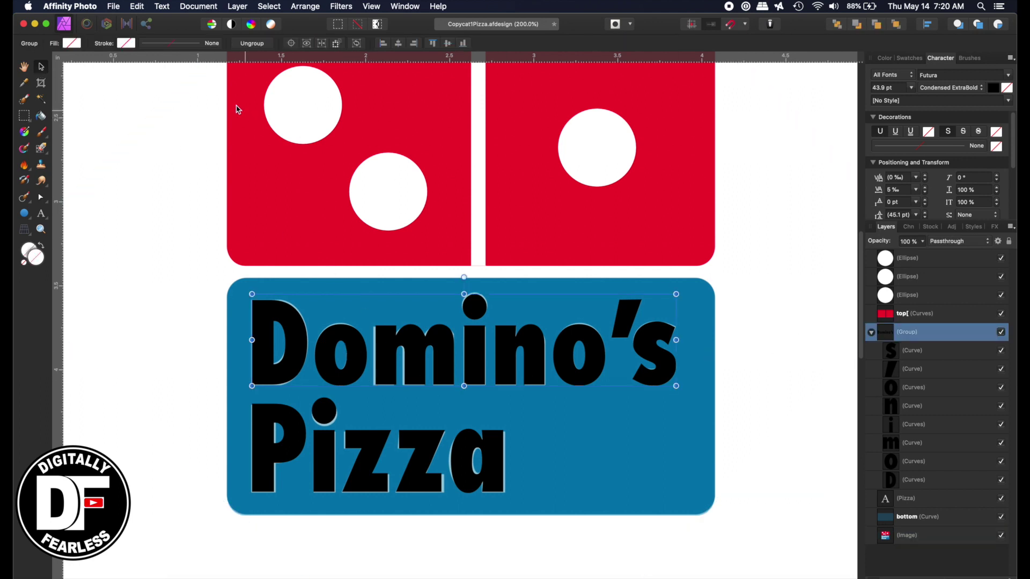
pyautogui.click(72, 43)
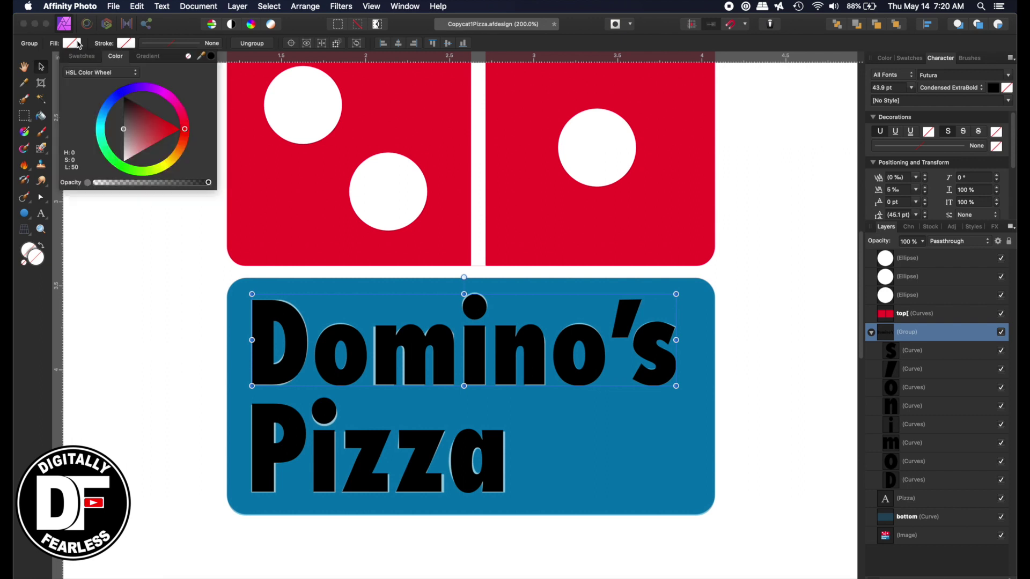
pyautogui.moveTo(134, 126); pyautogui.dragTo(134, 202)
# - Convert the "Pizza" text to curves and fill its letter group with white
pyautogui.click(268, 453)
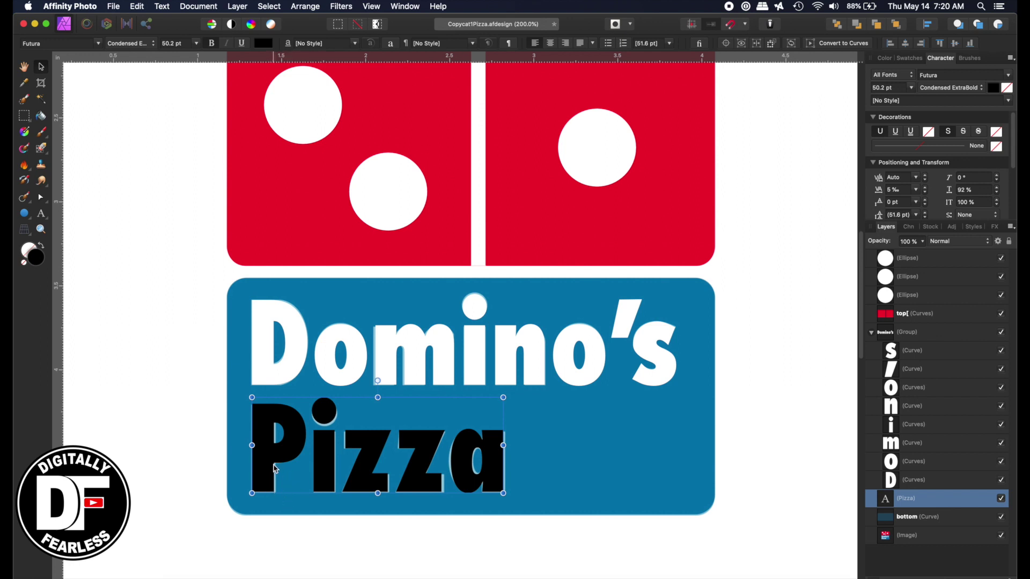
pyautogui.click(838, 45)
pyautogui.click(871, 499)
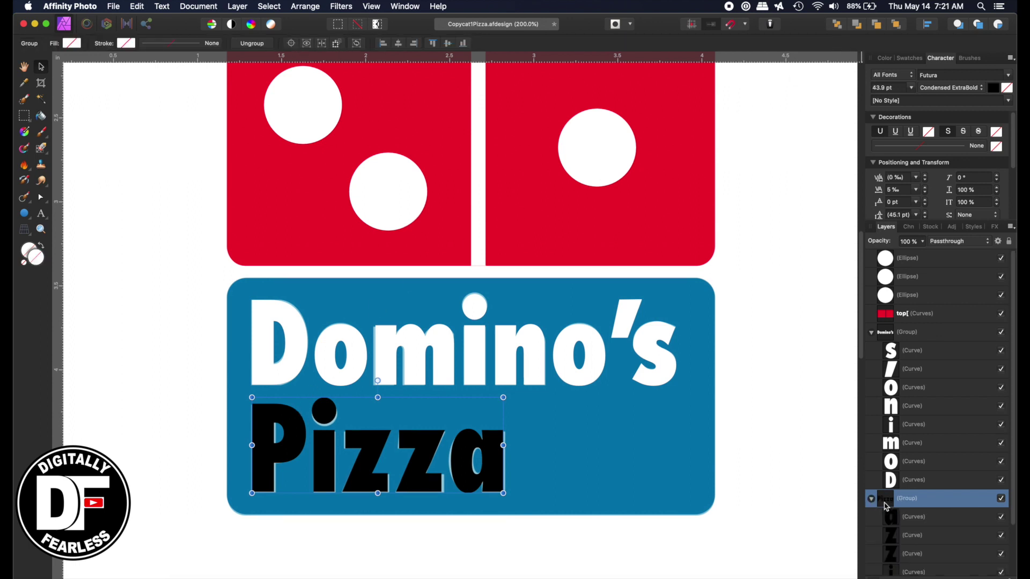
pyautogui.doubleClick(906, 500)
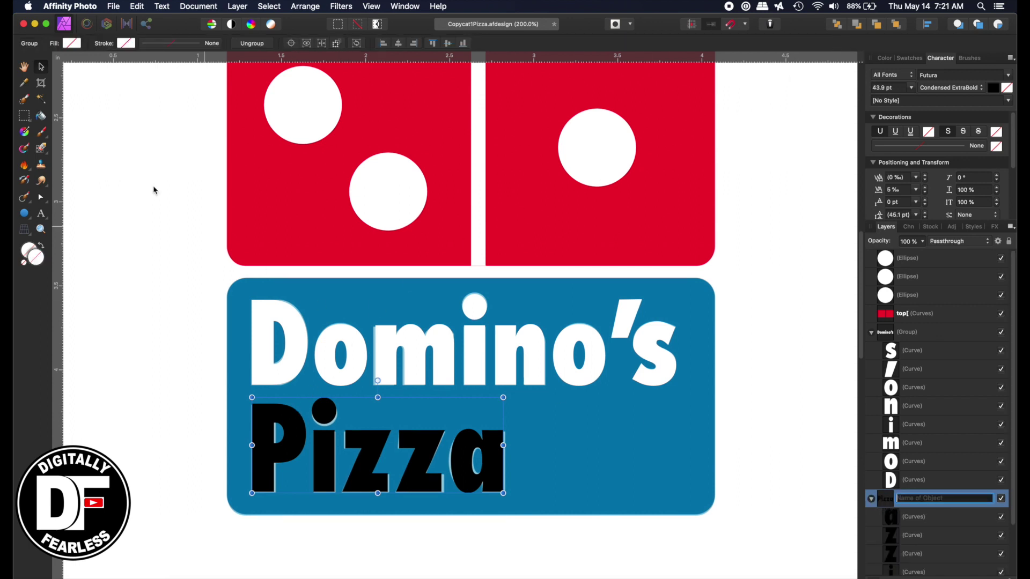
pyautogui.click(73, 43)
pyautogui.click(124, 160)
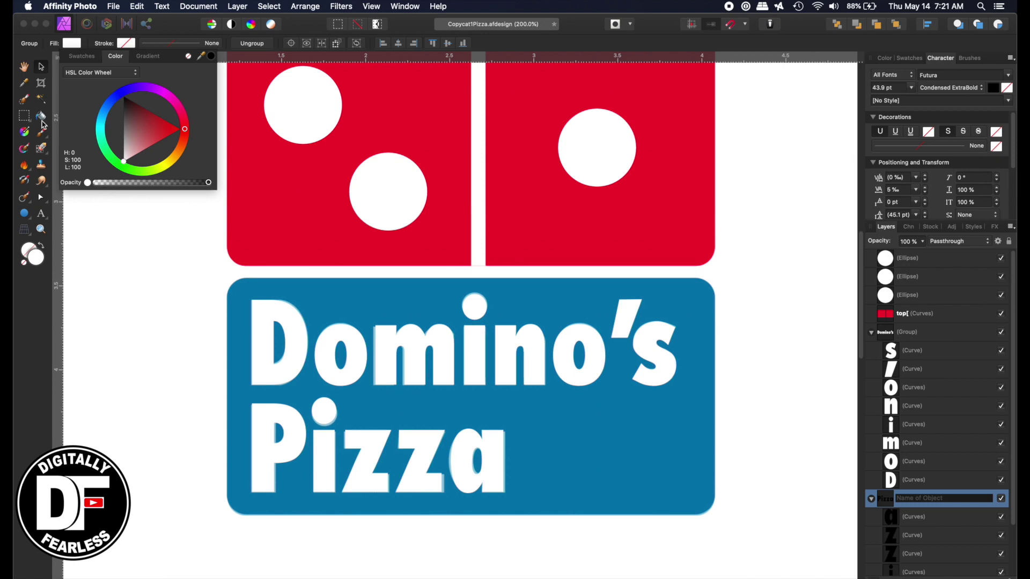
pyautogui.click(24, 66)
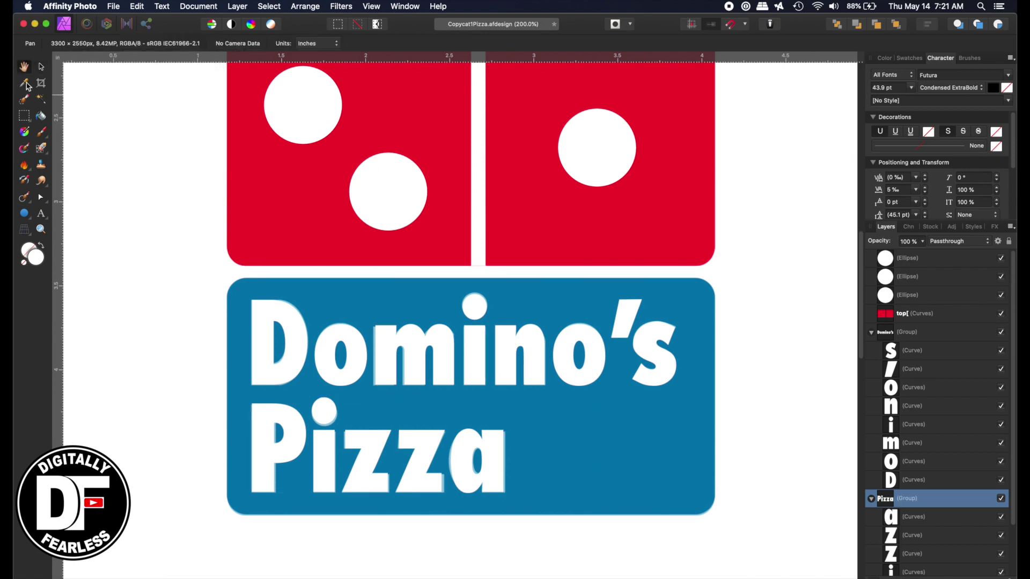
pyautogui.press('super+1')
pyautogui.press('v')
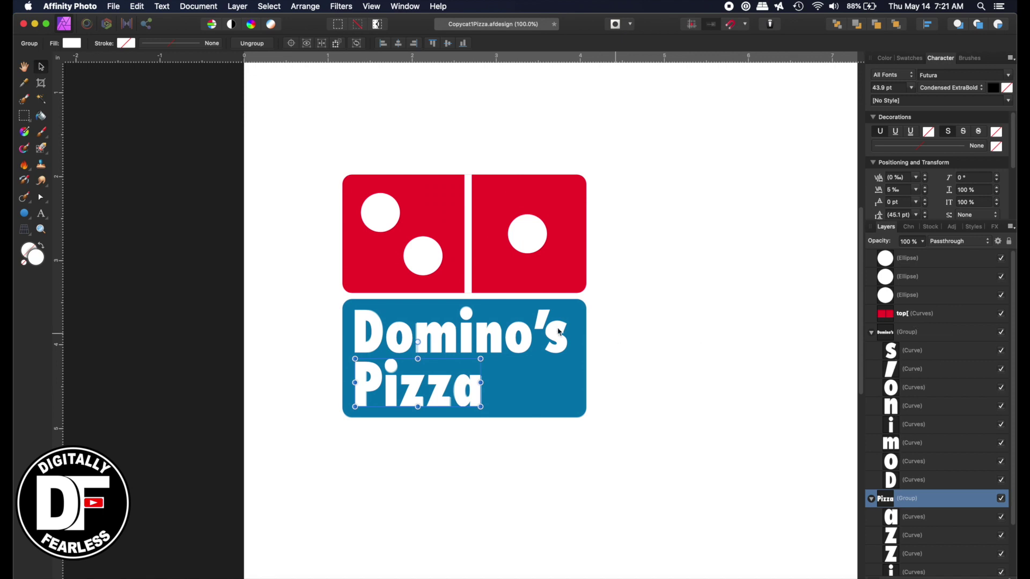
pyautogui.click(514, 341)
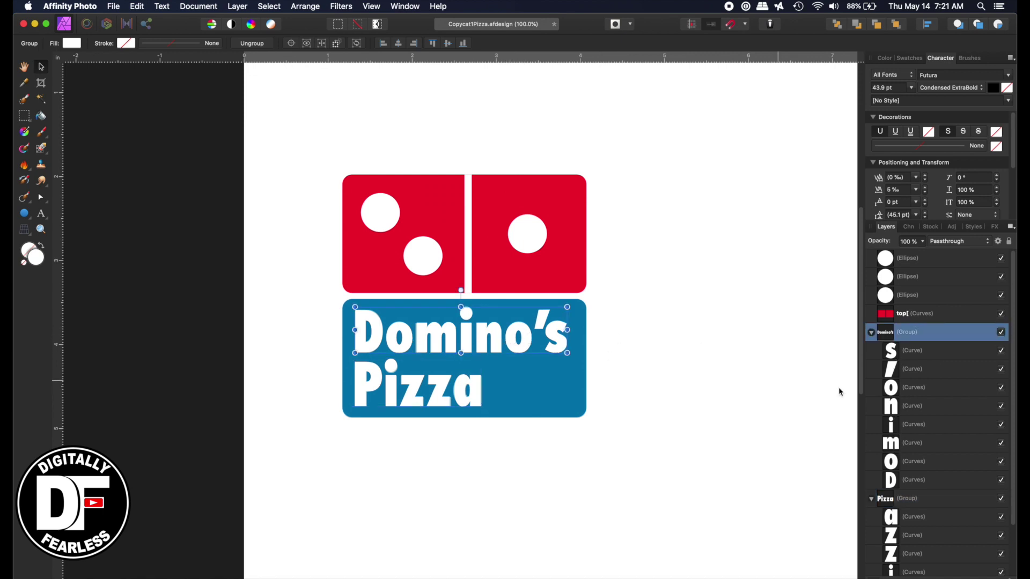
pyautogui.click(893, 355)
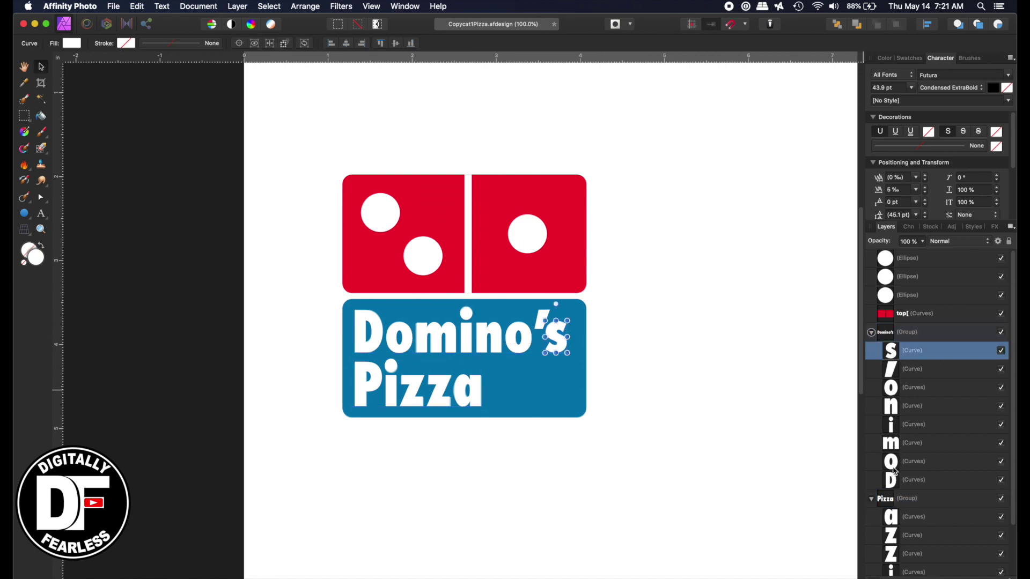
pyautogui.keyDown('shift'); pyautogui.click(886, 387); pyautogui.keyUp('shift')
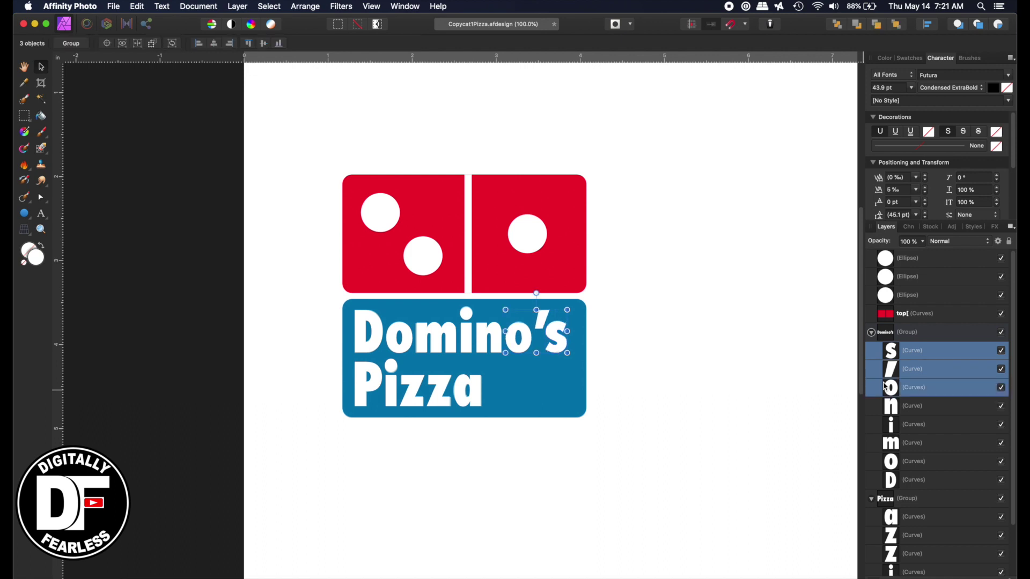
pyautogui.keyDown('shift'); pyautogui.click(895, 483); pyautogui.keyUp('shift')
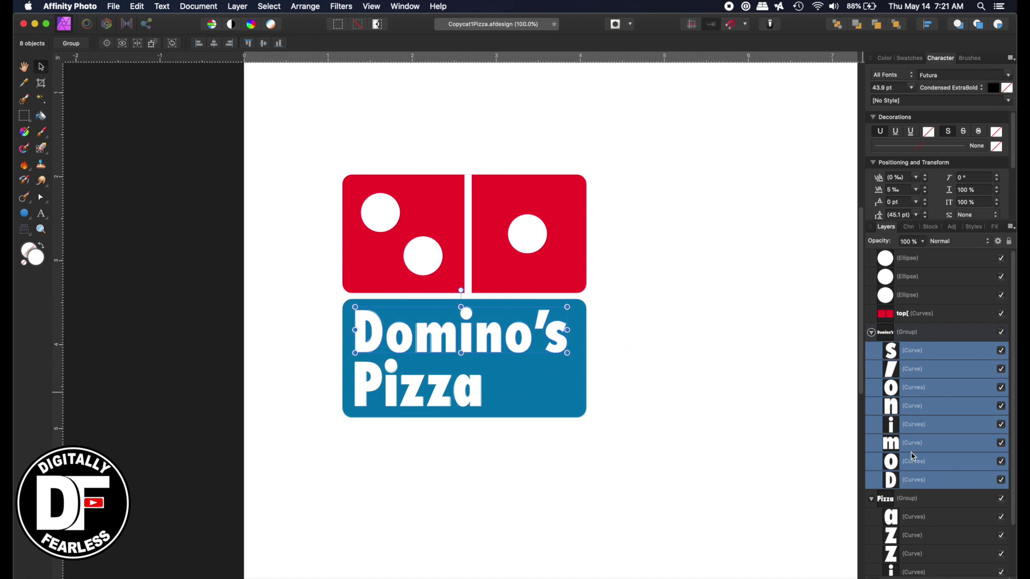
pyautogui.click(792, 374)
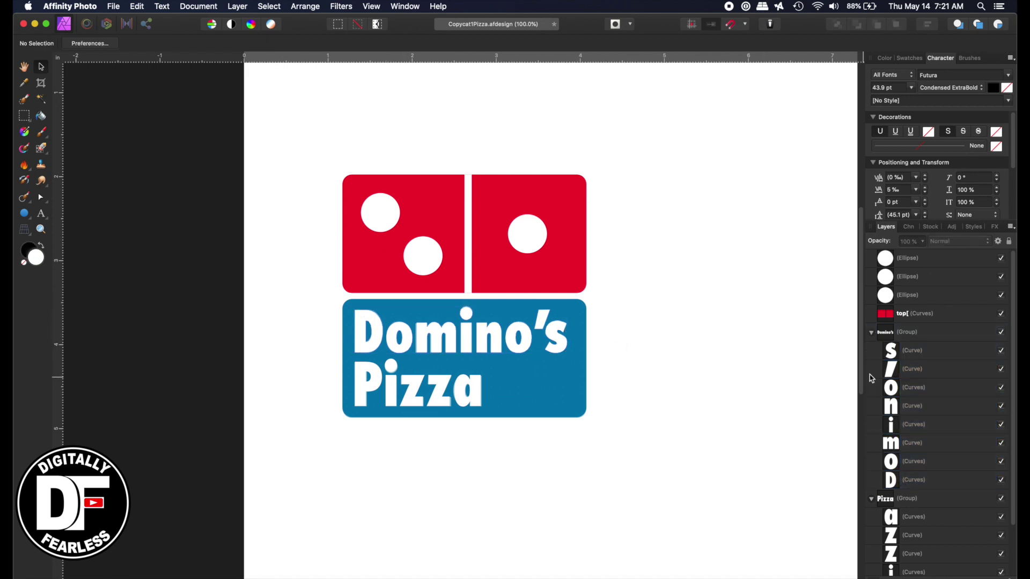
pyautogui.click(354, 339)
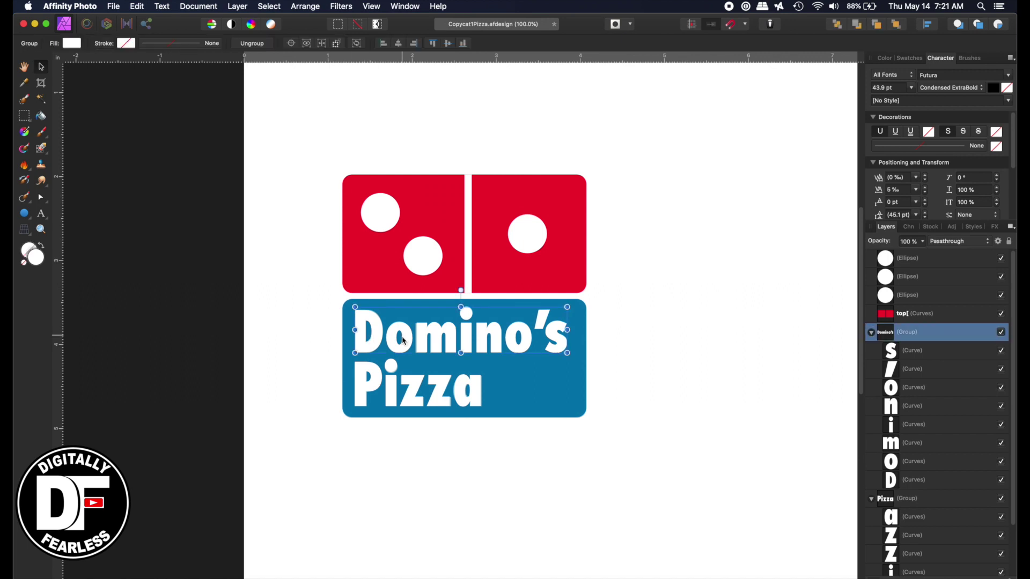
pyautogui.click(893, 353)
pyautogui.click(896, 369)
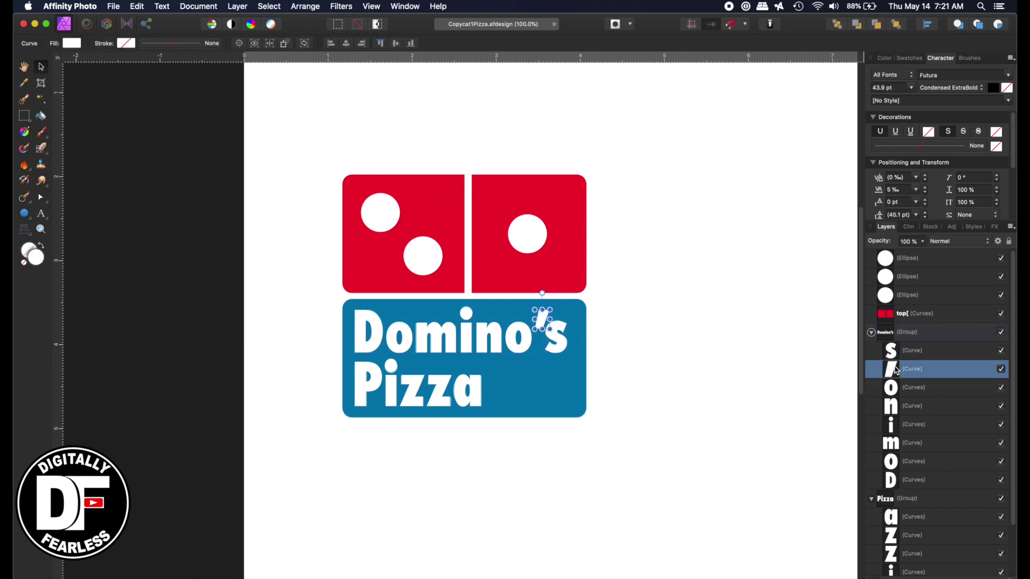
pyautogui.click(787, 375)
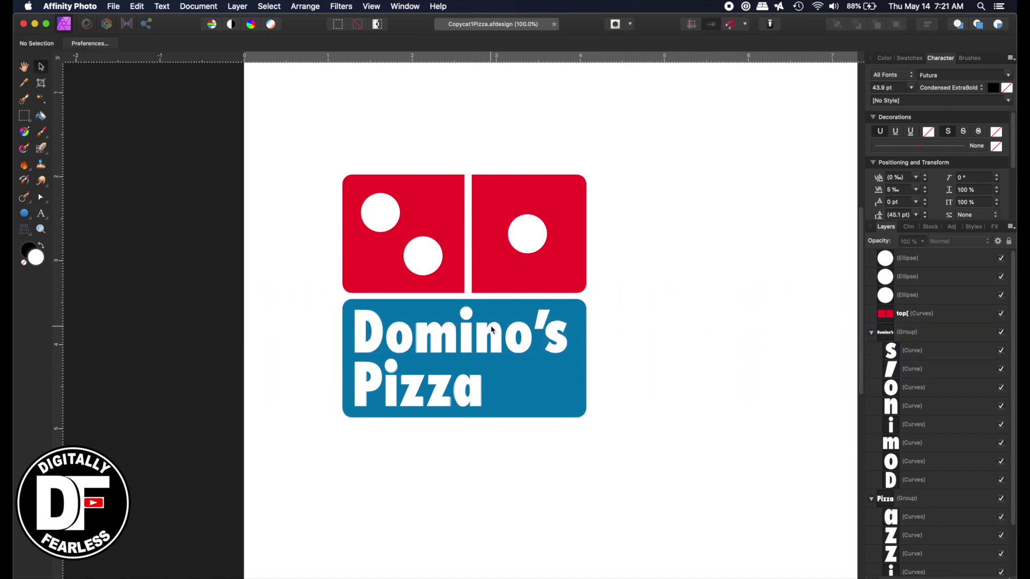
# - Combine all the letter curves of "Domino's", from the "s" to the "D", into one object with the Add geometry operation
pyautogui.click(892, 353)
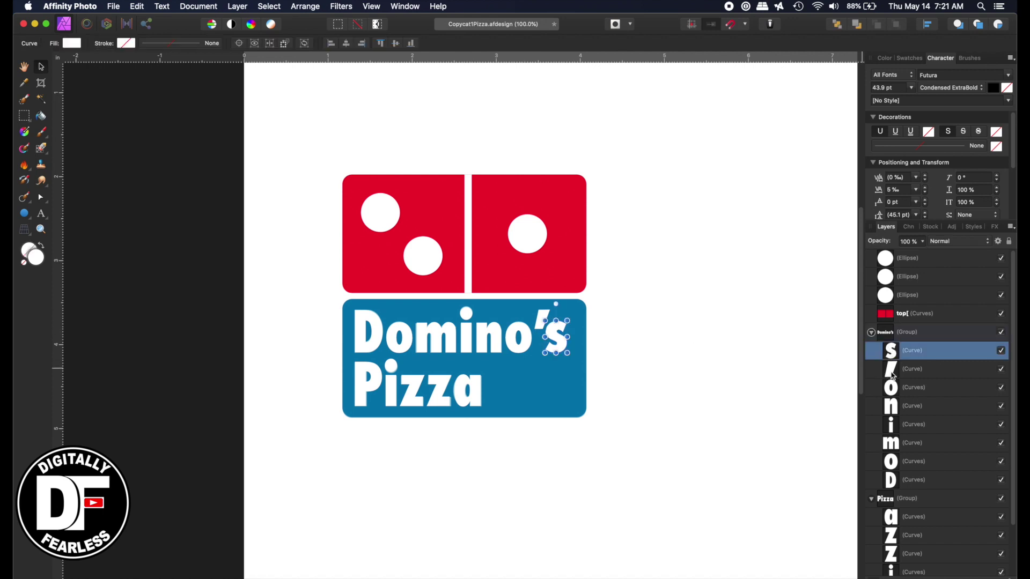
pyautogui.keyDown('shift'); pyautogui.click(890, 482); pyautogui.keyUp('shift')
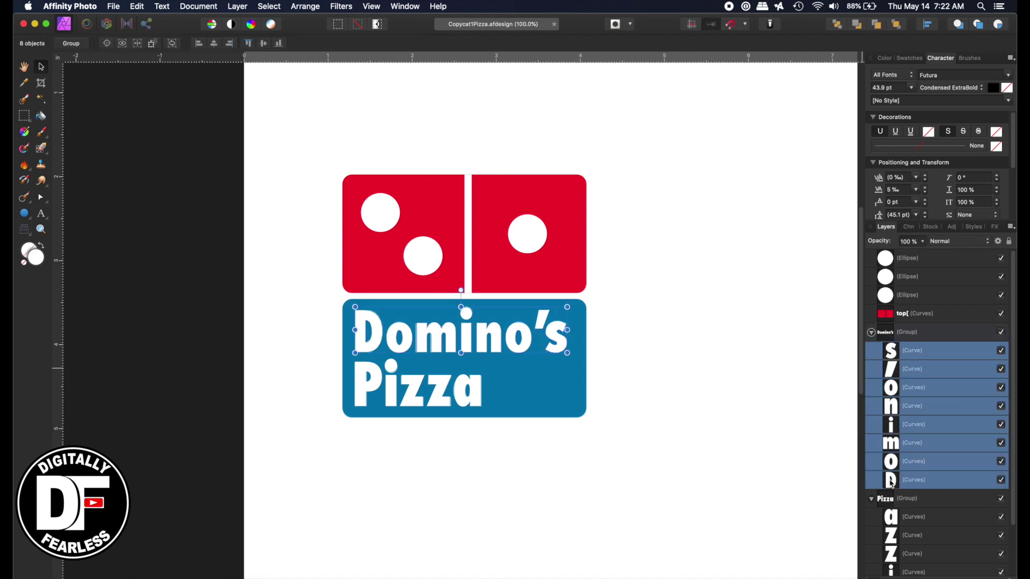
pyautogui.click(246, 6)
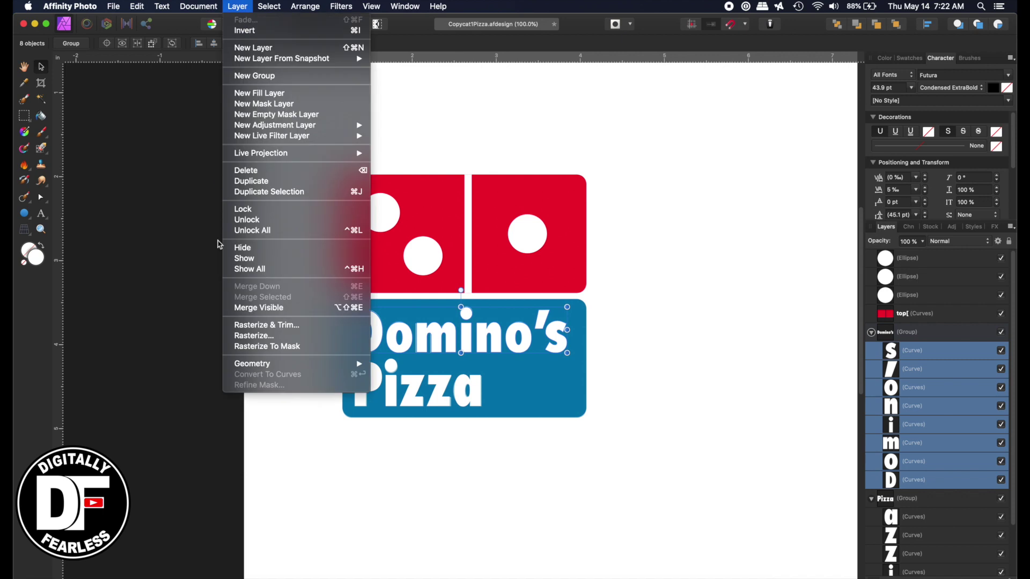
pyautogui.moveTo(277, 365)
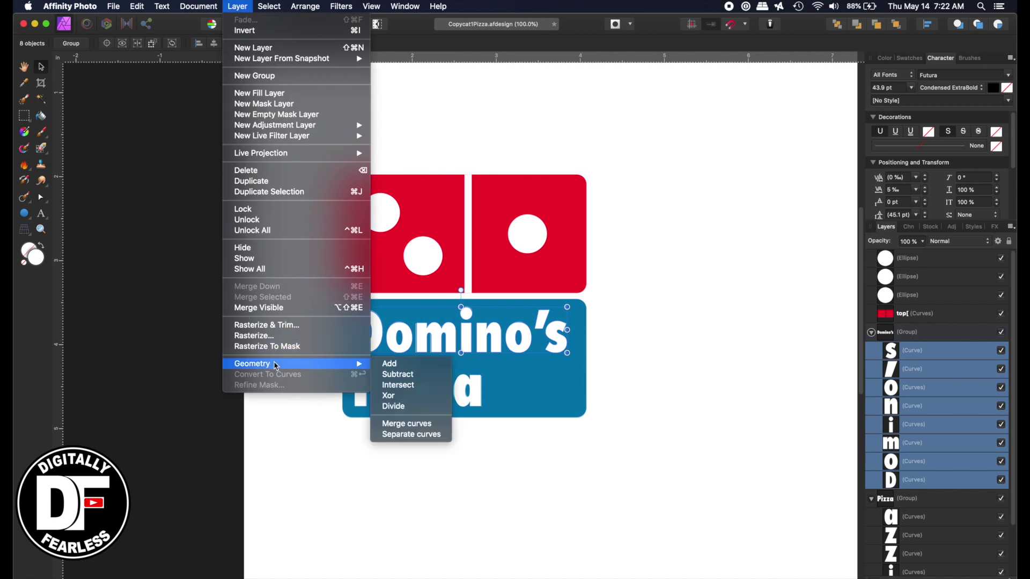
pyautogui.click(389, 364)
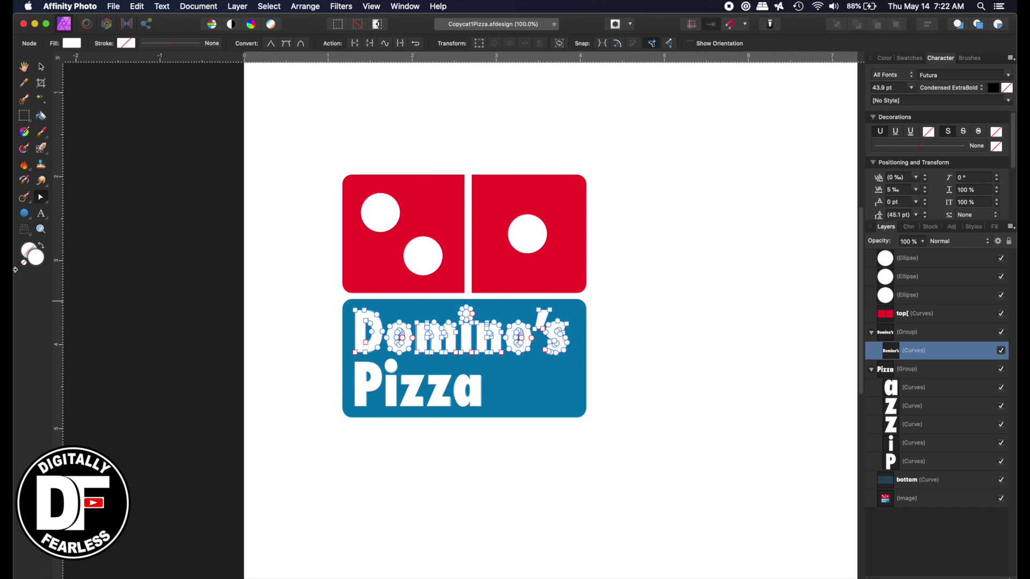
# - Move the combined "Domino's" curves out of their group and delete the emptied group
pyautogui.click(41, 229)
pyautogui.click(399, 325)
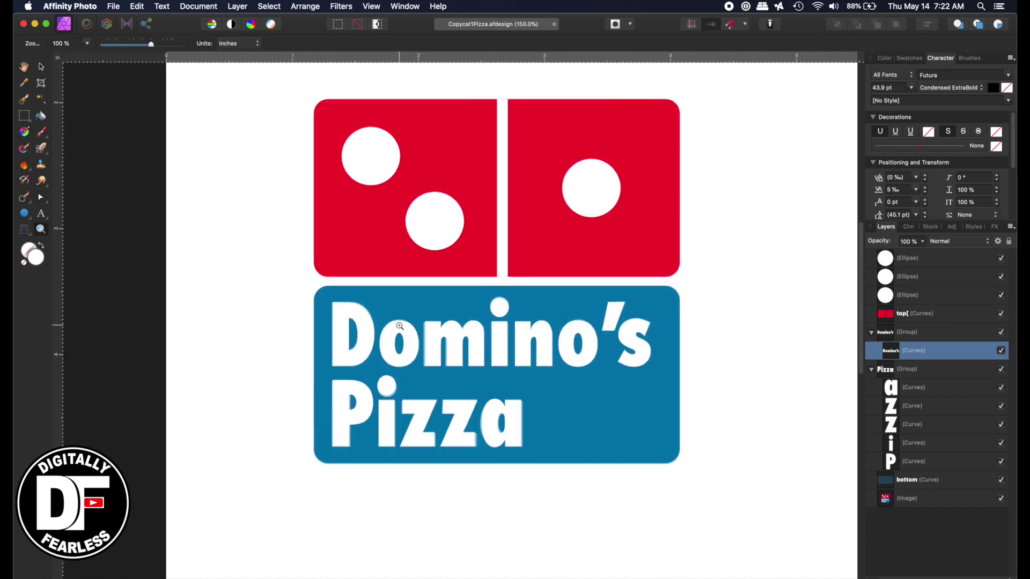
pyautogui.click(41, 197)
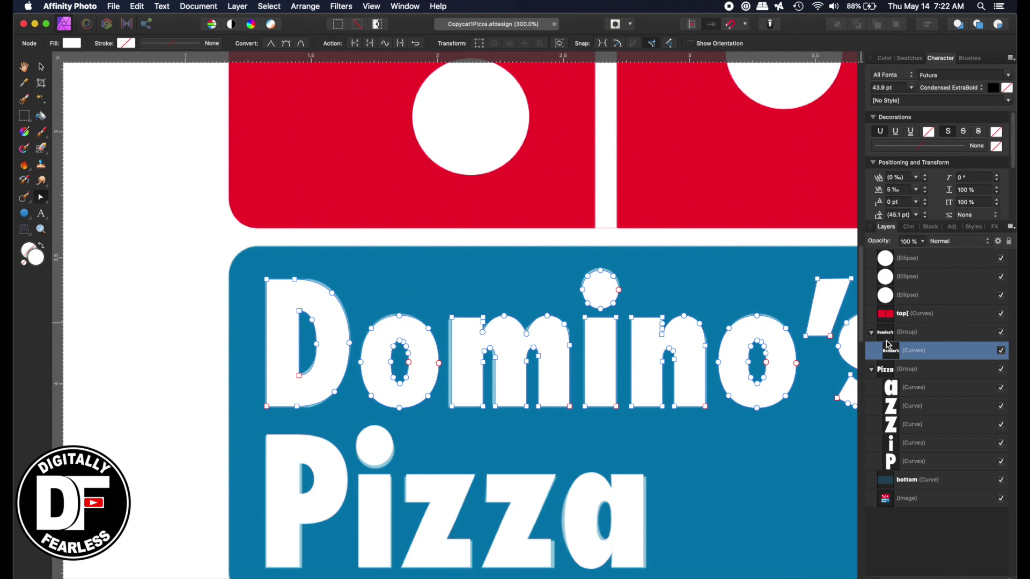
pyautogui.moveTo(891, 354); pyautogui.dragTo(882, 328)
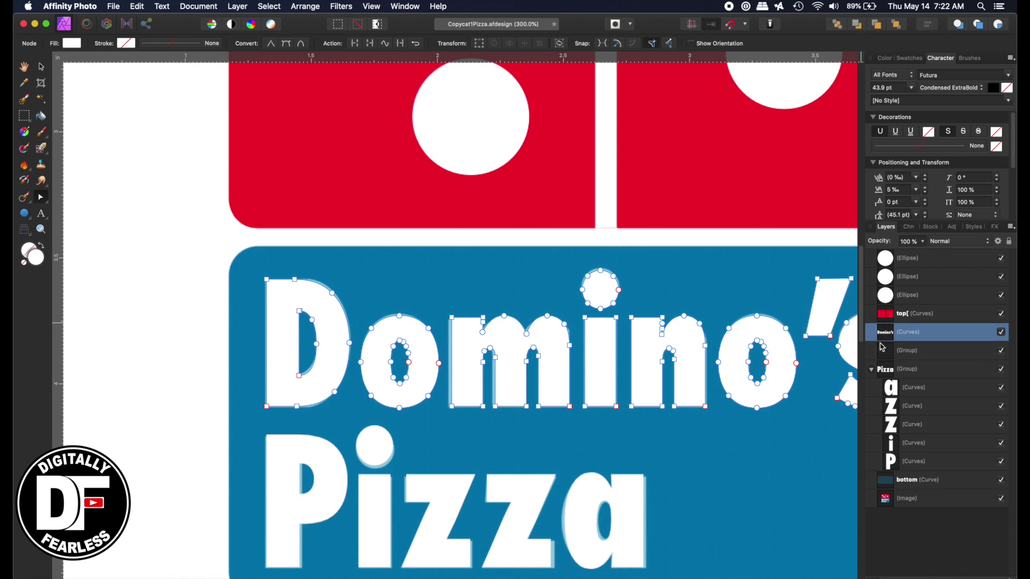
pyautogui.click(885, 360)
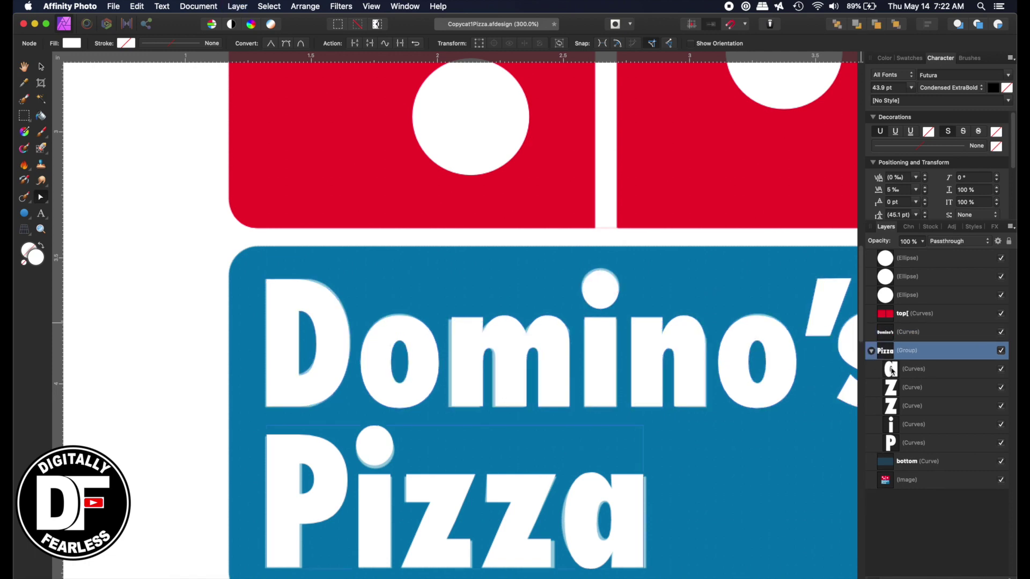
# - Combine the five letter curves of "Pizza" into one object with the Add geometry operation
pyautogui.click(892, 443)
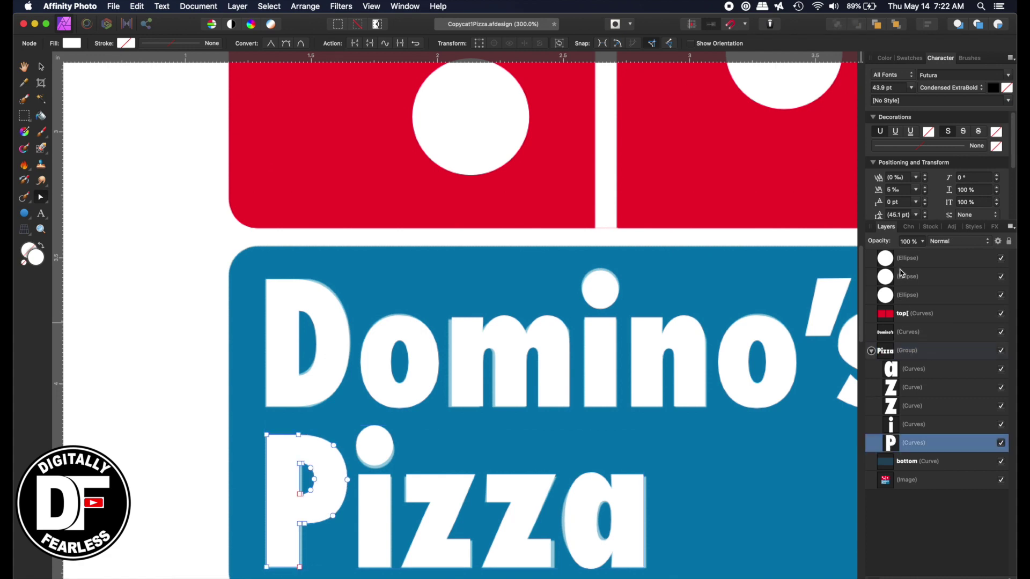
pyautogui.keyDown('shift'); pyautogui.click(891, 370); pyautogui.keyUp('shift')
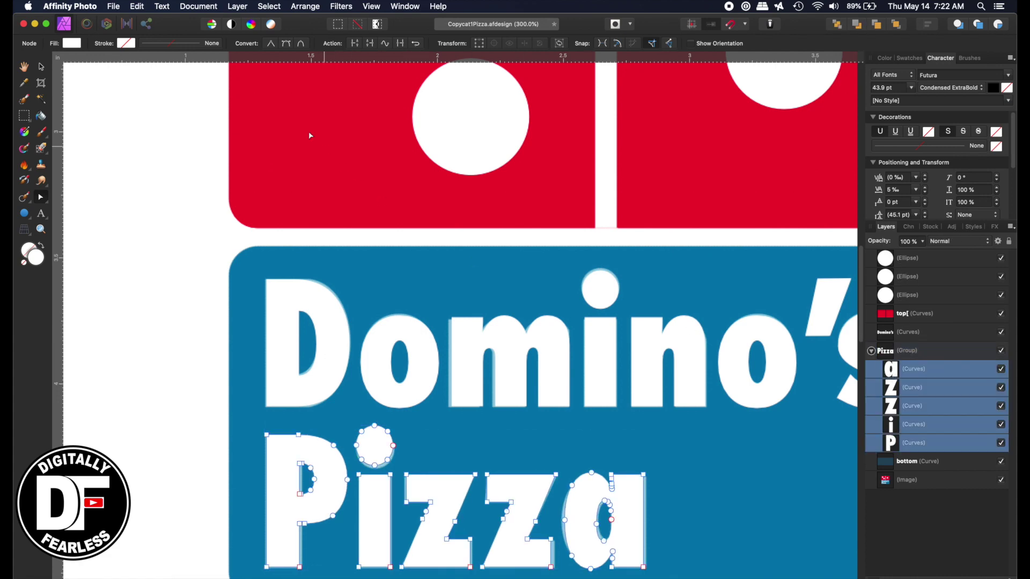
pyautogui.click(236, 5)
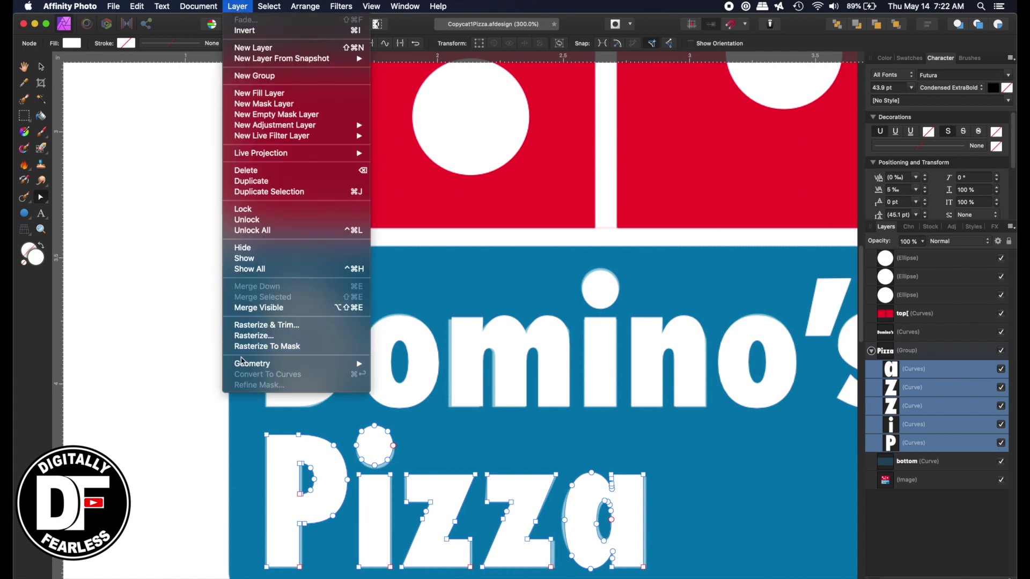
pyautogui.moveTo(244, 370)
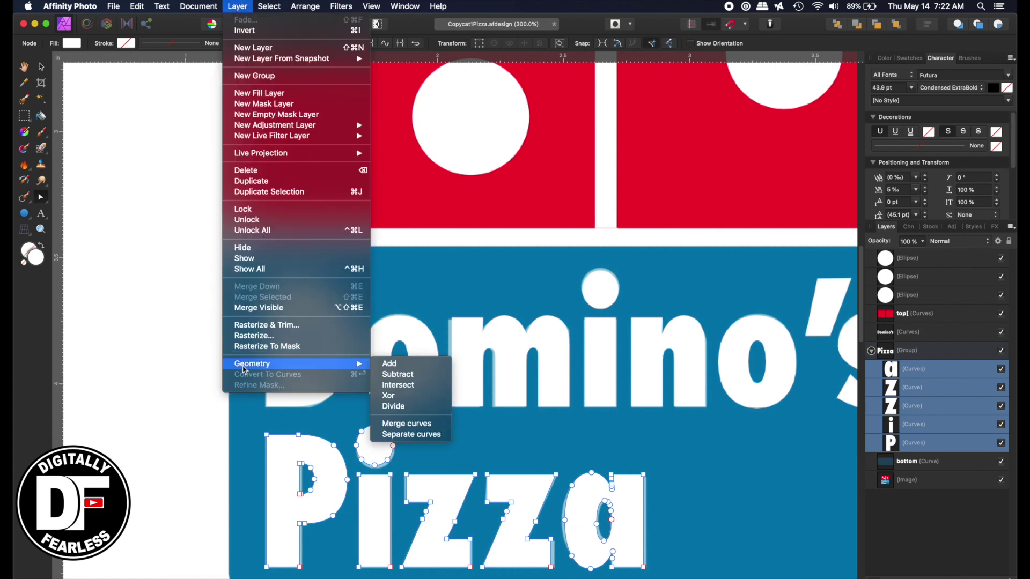
pyautogui.click(406, 367)
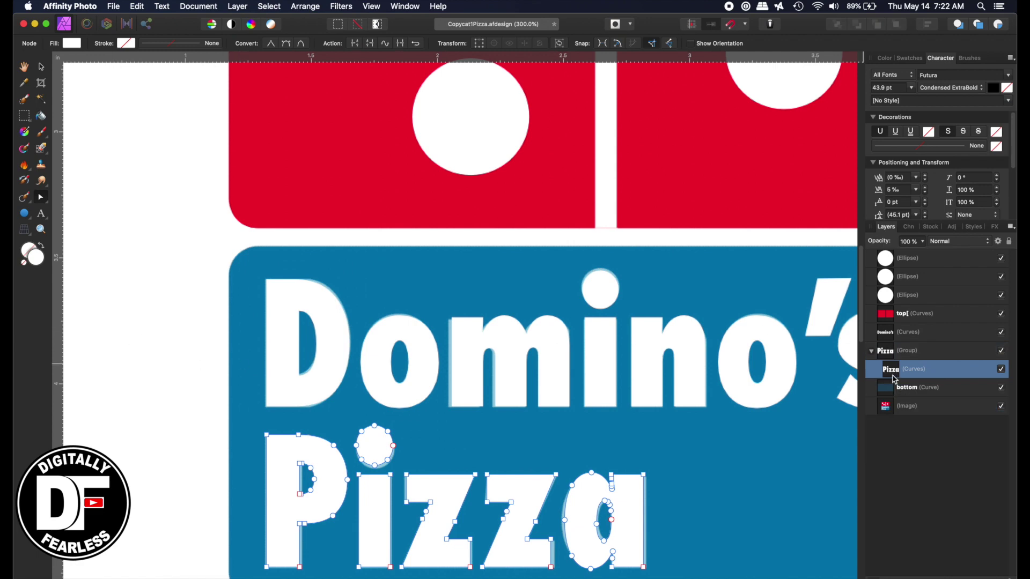
# - Move the combined "Pizza" curves out of their group and delete the emptied group
pyautogui.moveTo(893, 378); pyautogui.dragTo(886, 351)
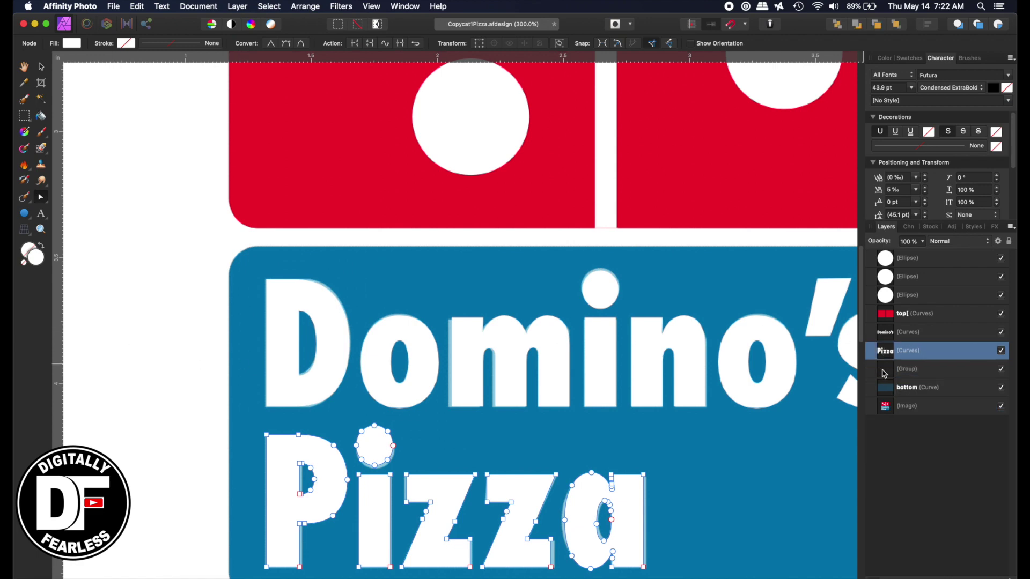
pyautogui.click(886, 370)
pyautogui.press('Delete')
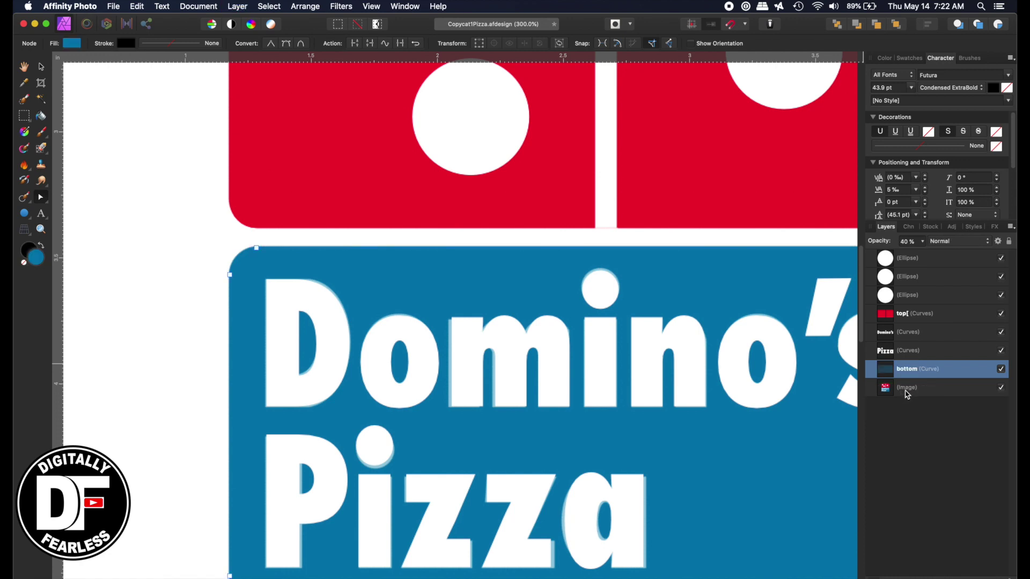
pyautogui.click(917, 445)
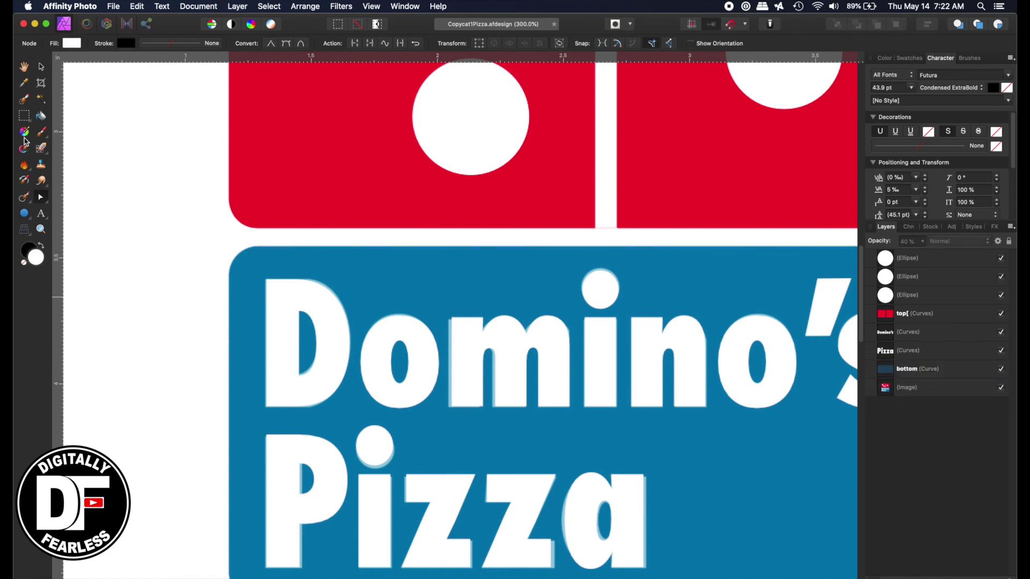
# - Move the original reference image out from under the traced logo and place it to the right for comparison
pyautogui.click(25, 67)
pyautogui.press('super+1')
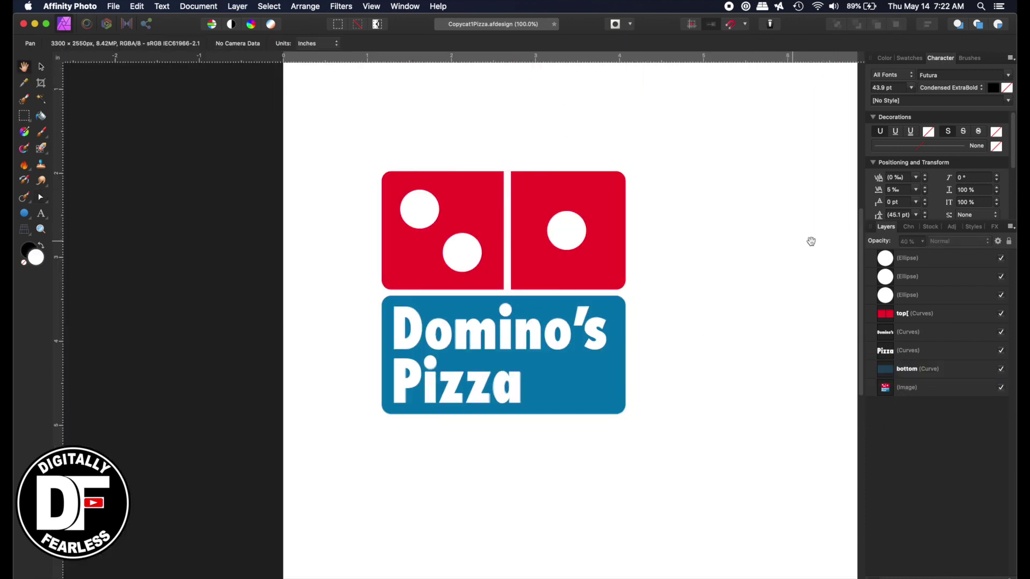
pyautogui.click(886, 390)
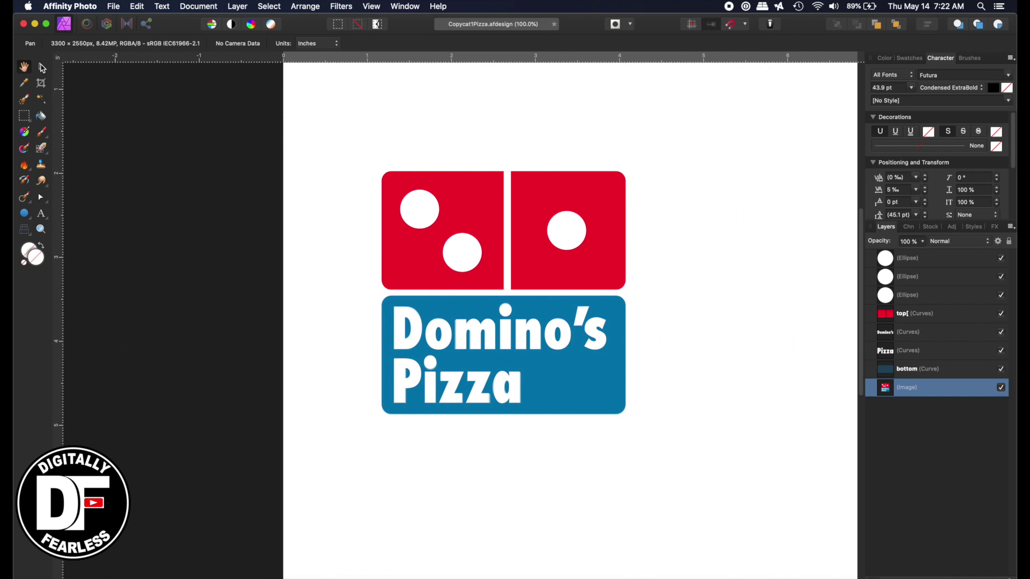
pyautogui.click(41, 66)
pyautogui.moveTo(531, 163); pyautogui.dragTo(780, 129)
pyautogui.click(635, 79)
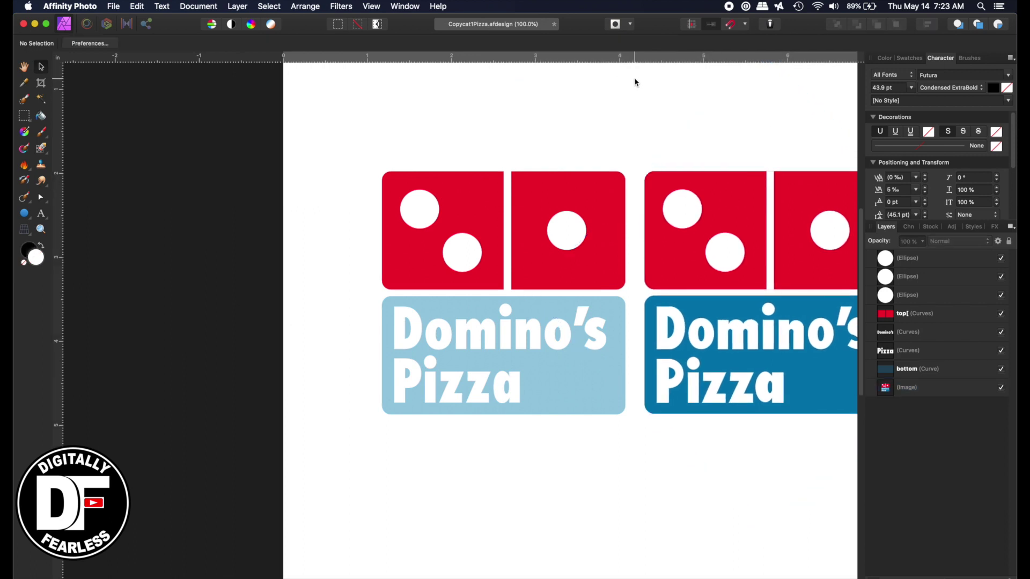
# - Set the opacity of the traced logo's blue bottom panel to 100%
pyautogui.click(588, 401)
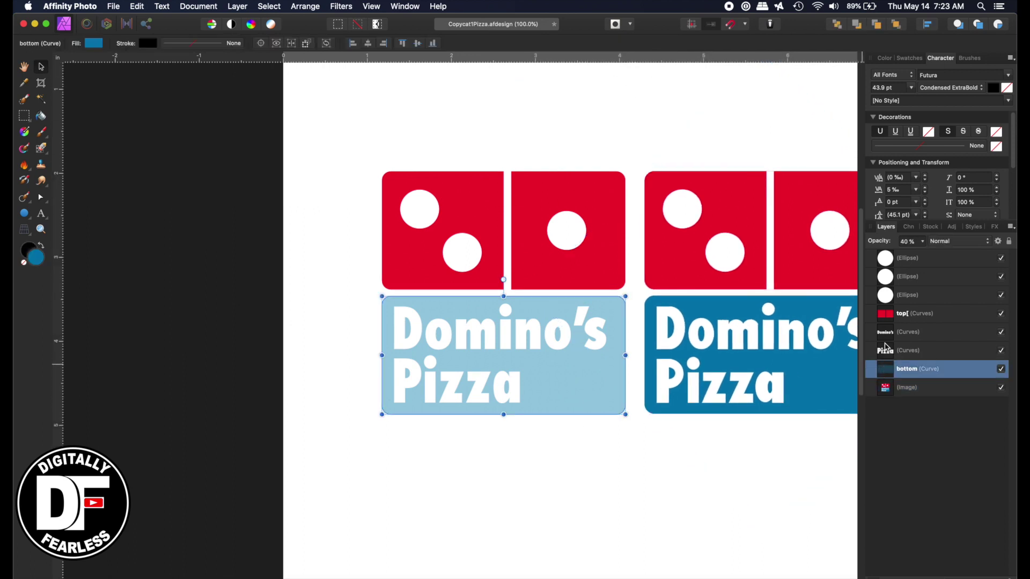
pyautogui.moveTo(869, 244); pyautogui.dragTo(921, 251)
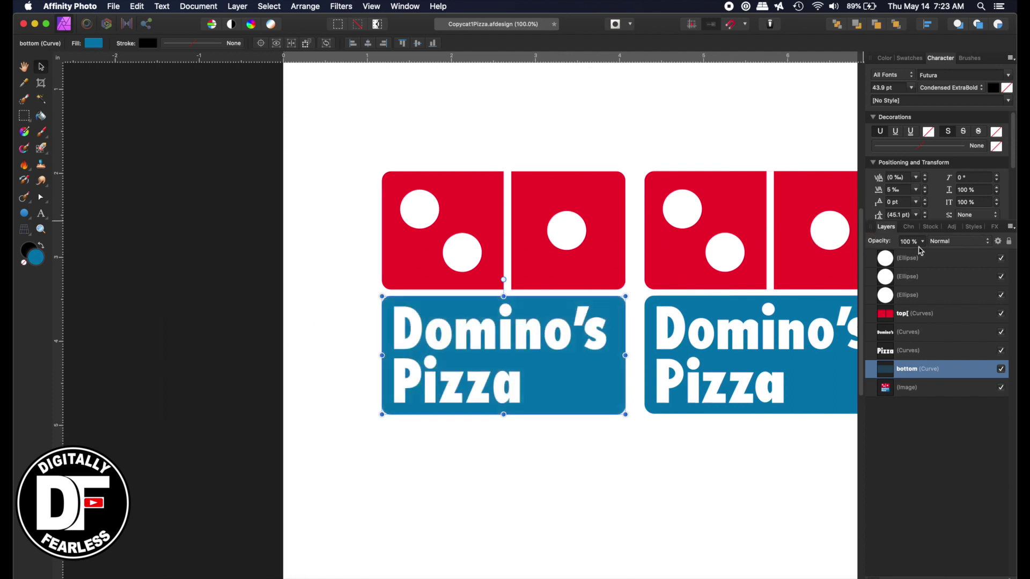
pyautogui.click(776, 488)
pyautogui.press('super+minus')
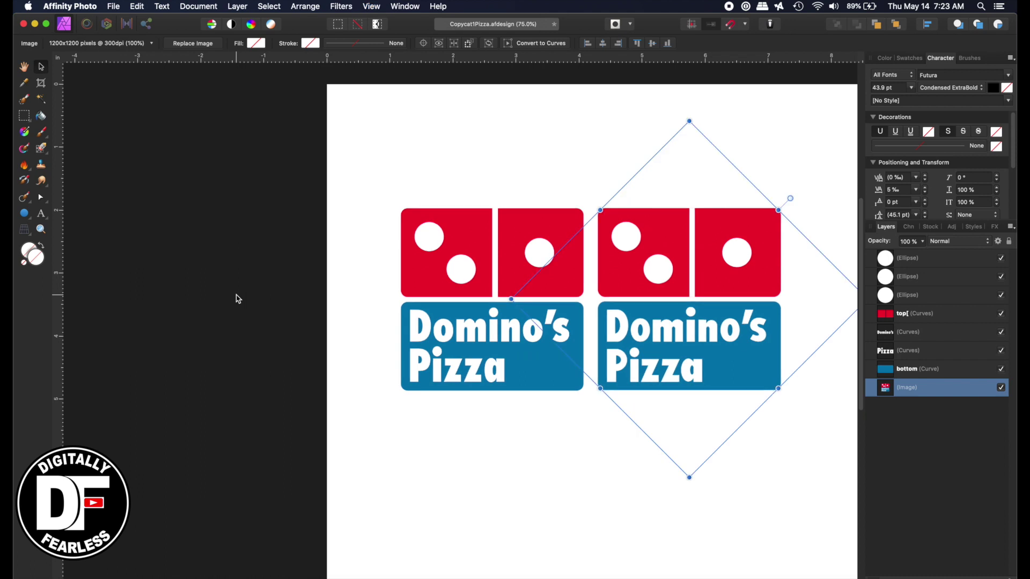
pyautogui.click(418, 138)
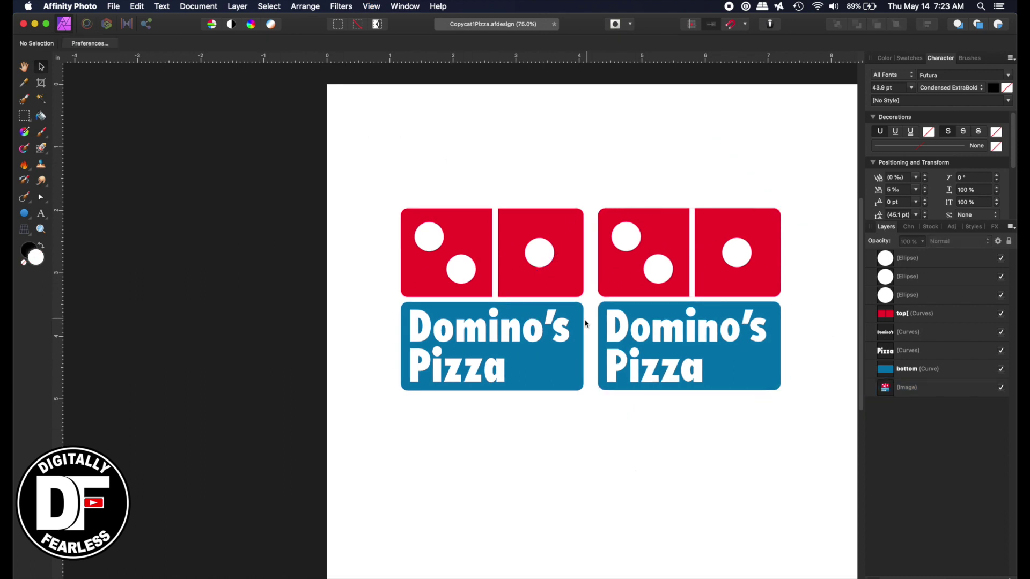
# - Move the reference image below the traced logo and group the seven logo objects
pyautogui.click(614, 220)
pyautogui.moveTo(614, 221); pyautogui.dragTo(333, 440)
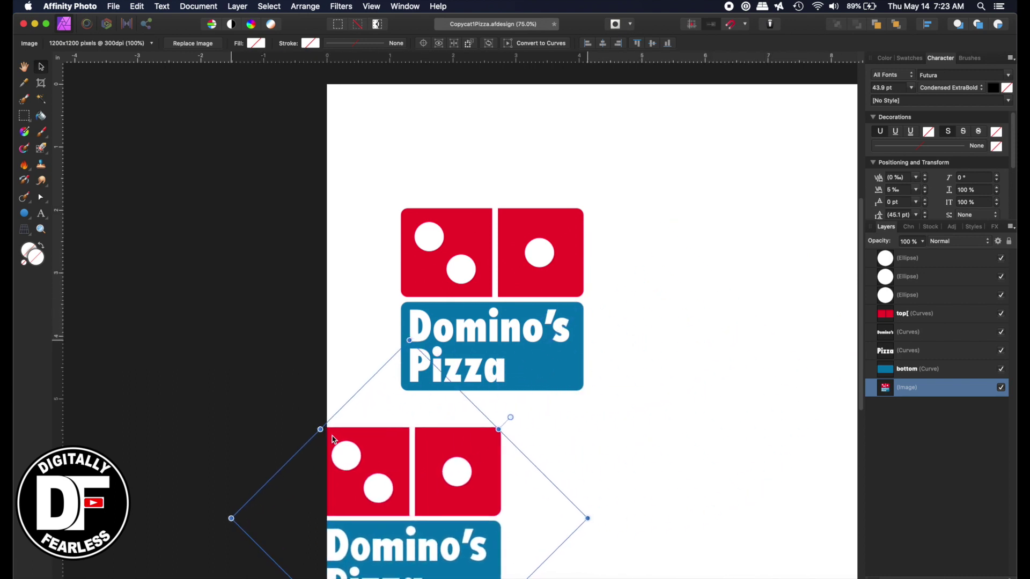
pyautogui.moveTo(366, 138); pyautogui.dragTo(634, 413)
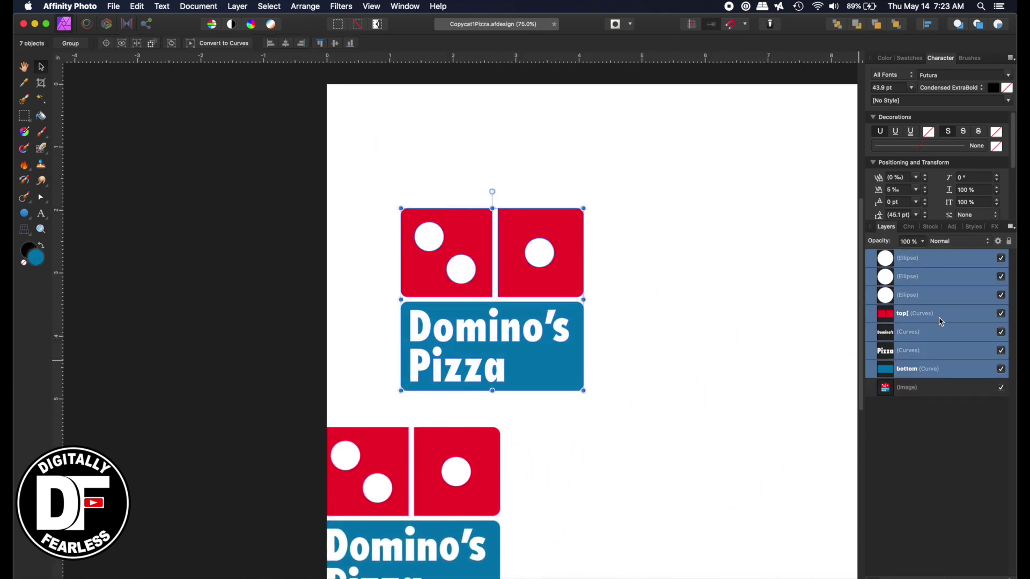
pyautogui.press('super+g')
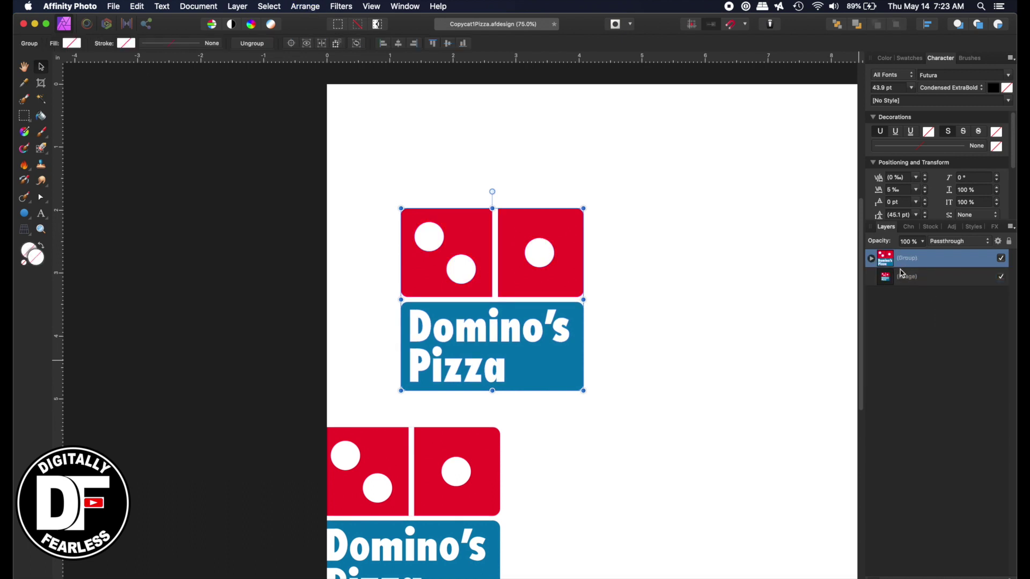
# - Position the logo group directly above the reference image and rotate the group about 45 degrees counterclockwise into a diamond
pyautogui.moveTo(462, 437); pyautogui.dragTo(556, 416)
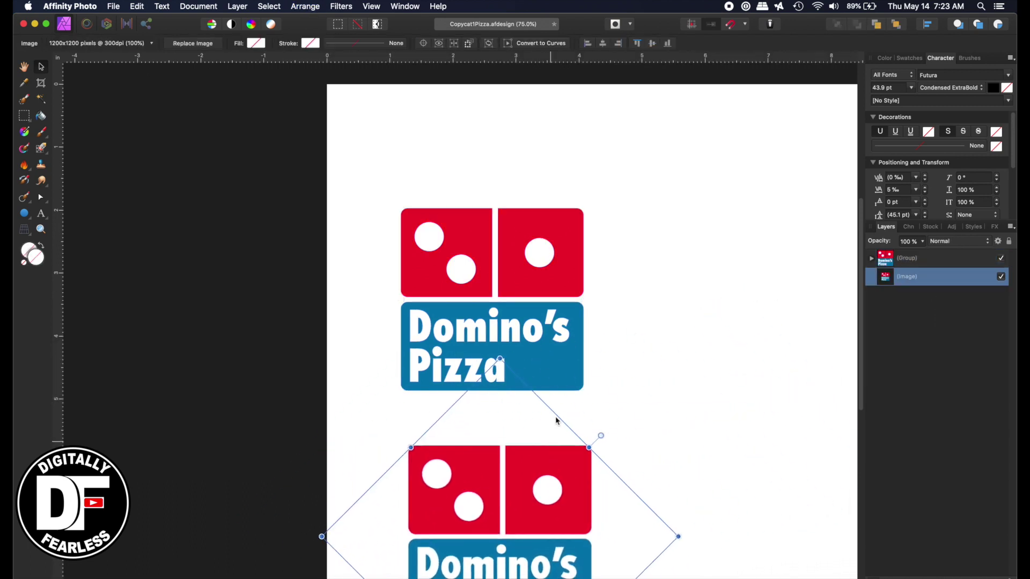
pyautogui.click(568, 248)
pyautogui.moveTo(568, 249); pyautogui.dragTo(559, 219)
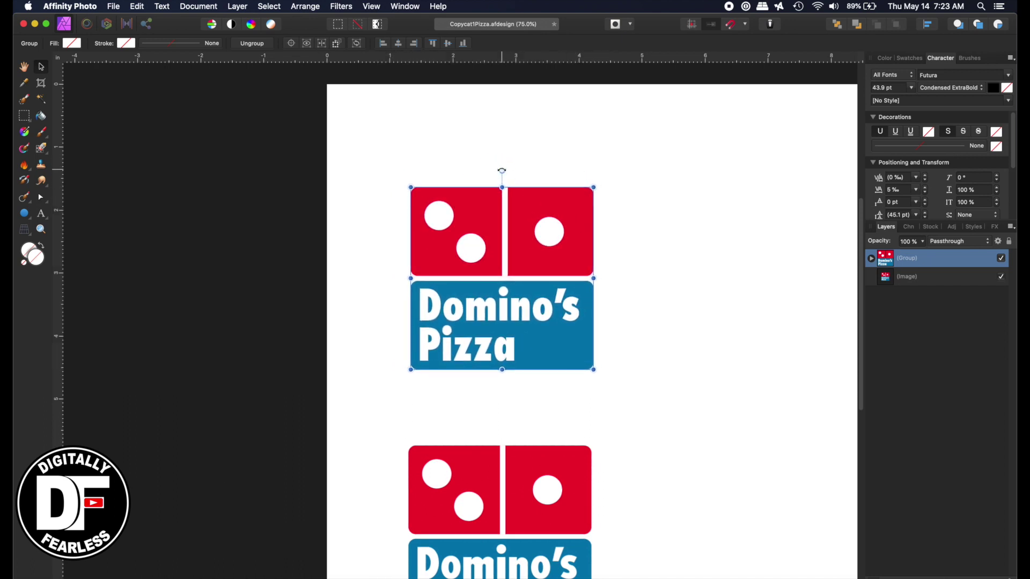
pyautogui.moveTo(502, 171); pyautogui.dragTo(400, 193)
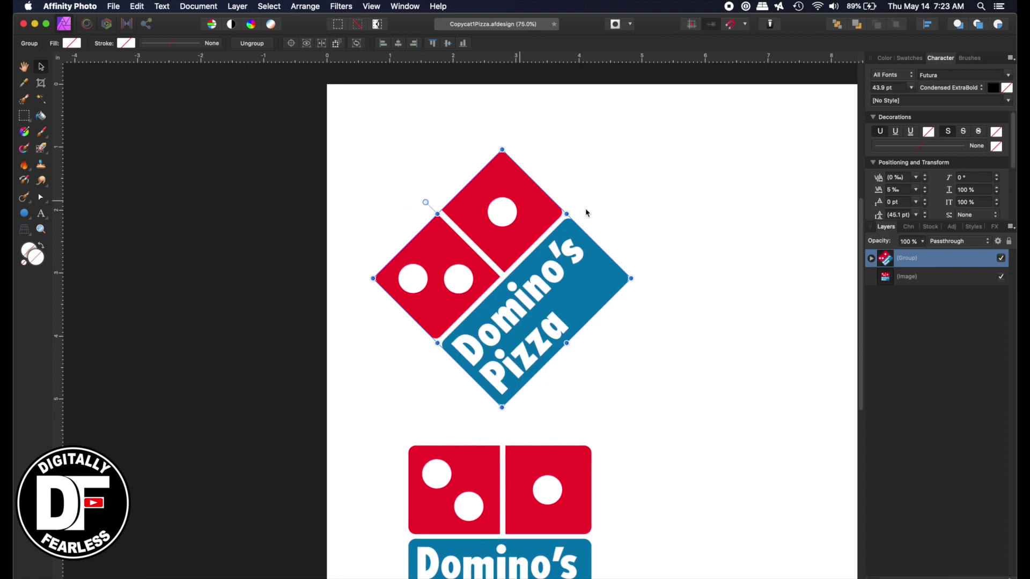
# - Move the reference image clear of the rotated logo and delete it
pyautogui.click(680, 226)
pyautogui.moveTo(543, 462); pyautogui.dragTo(754, 400)
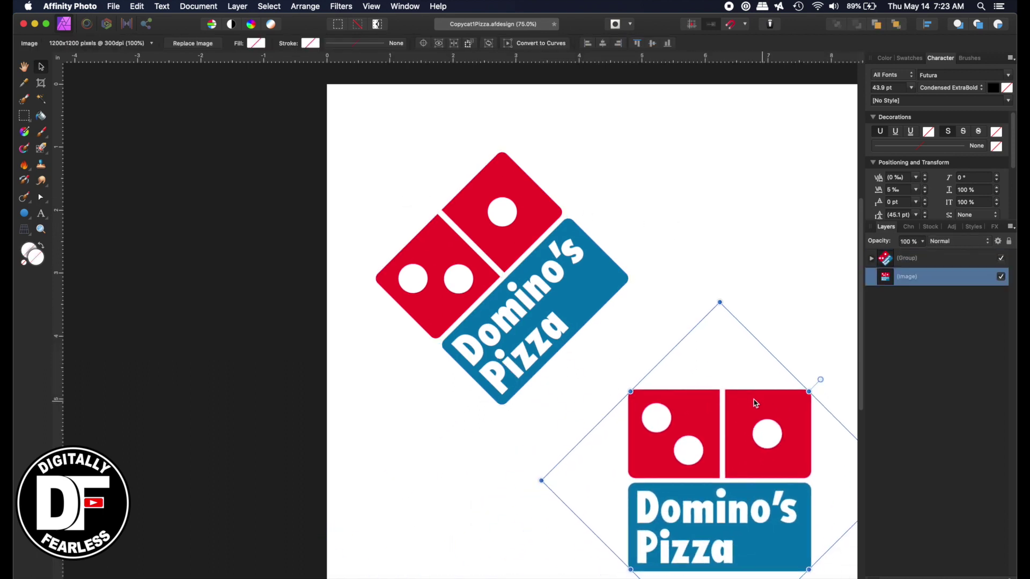
pyautogui.press('Delete')
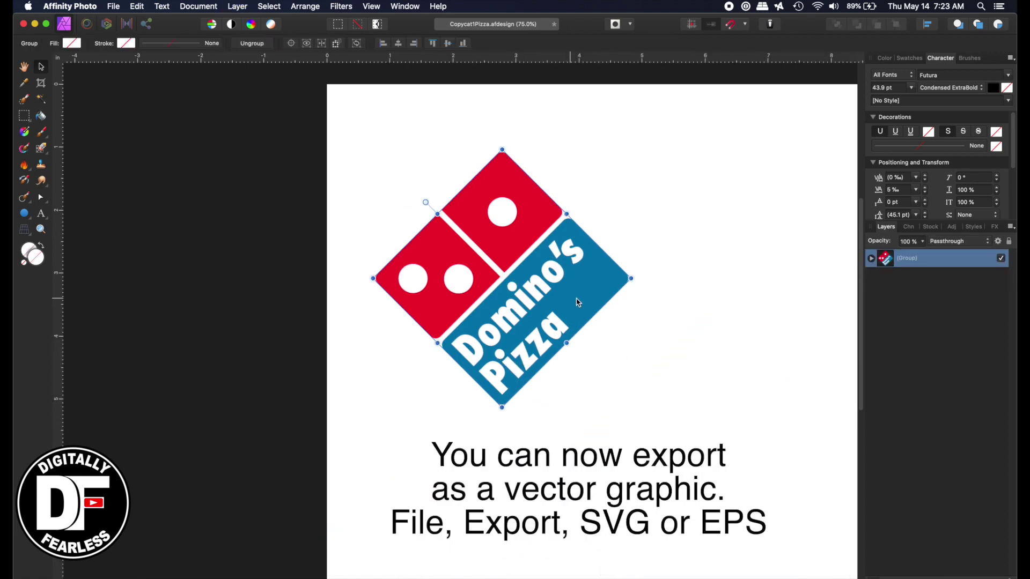
# - Reposition the rotated logo group closer to the middle of the page and deselect it
pyautogui.moveTo(581, 300); pyautogui.dragTo(654, 329)
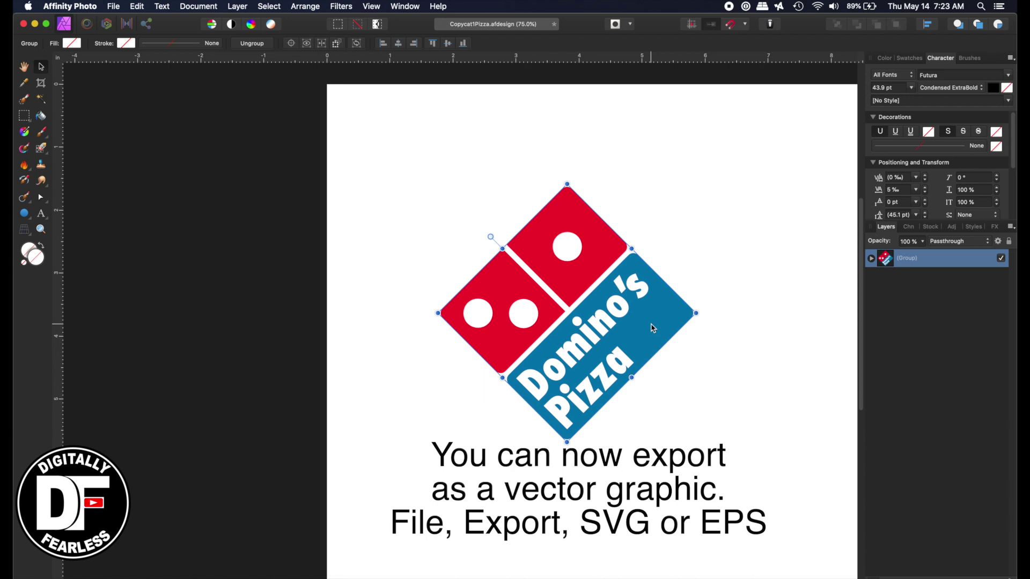
pyautogui.click(403, 216)
pyautogui.moveTo(575, 223)
pyautogui.mouseDown()
pyautogui.moveTo(511, 230)
pyautogui.moveTo(625, 224)
pyautogui.moveTo(561, 226)
pyautogui.mouseUp()
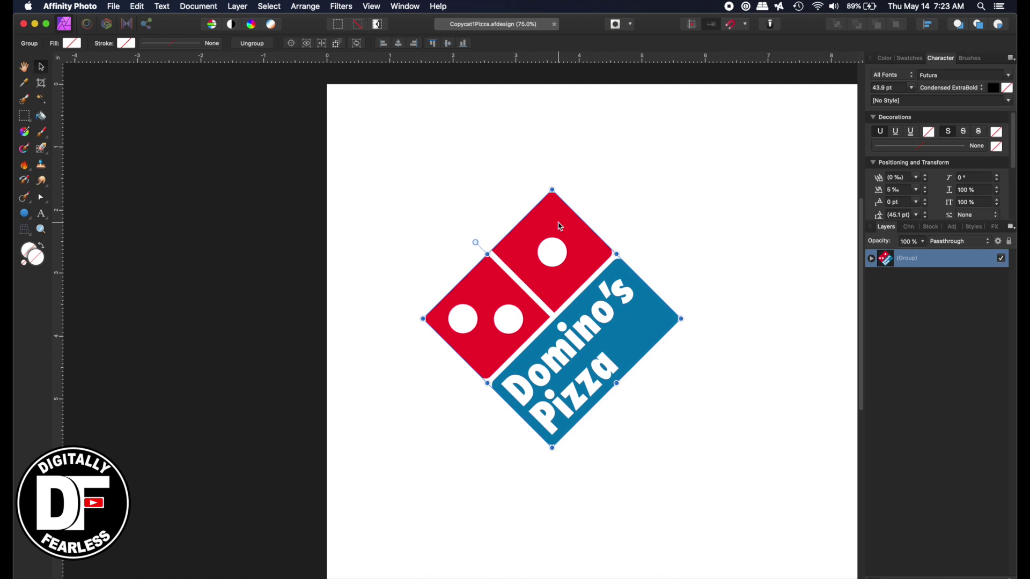
pyautogui.click(452, 163)
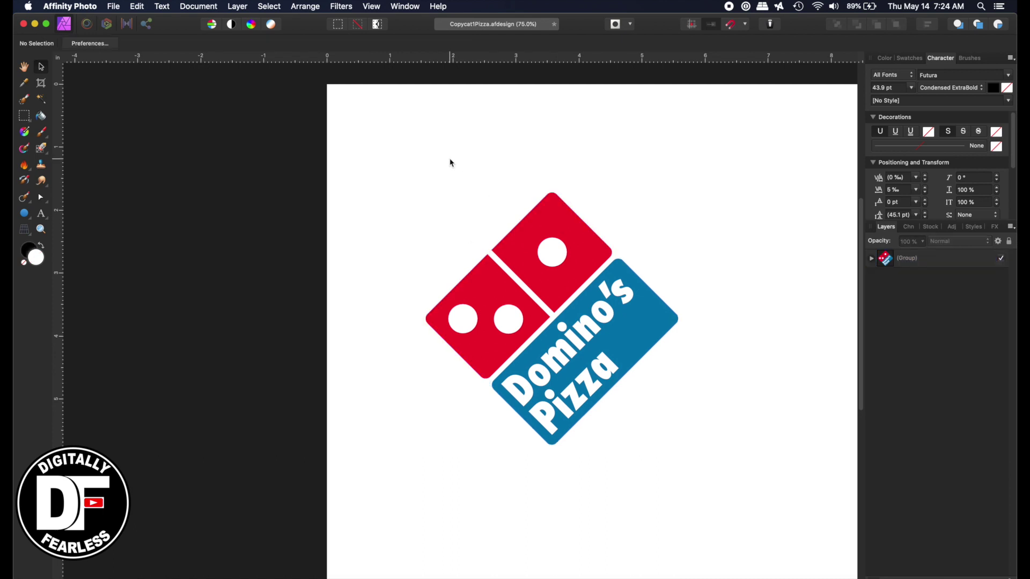